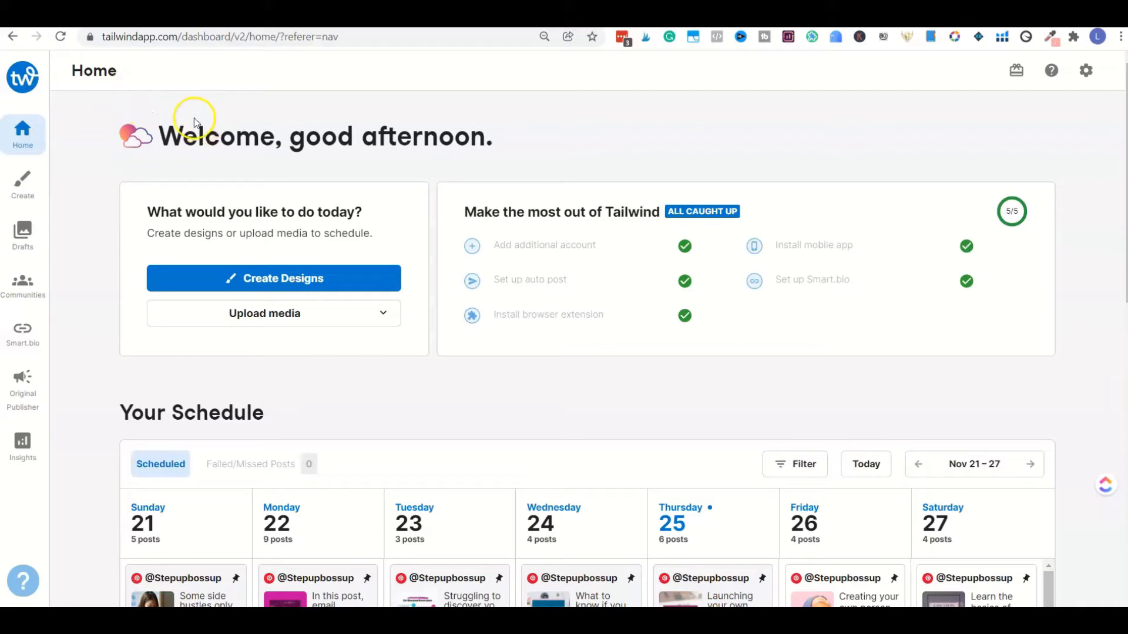
Step: Review the week's scheduled posts and the recent drafts on the home dashboard
scroll(206, 126, "down", 1)
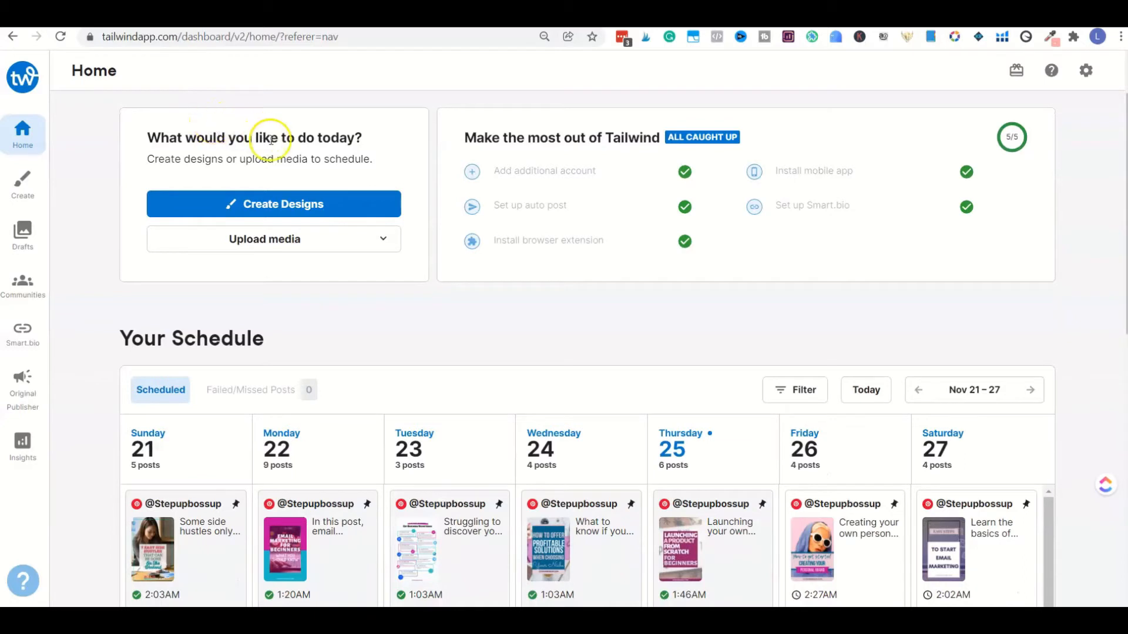
scroll(270, 132, "down", 3)
scroll(283, 164, "down", 1)
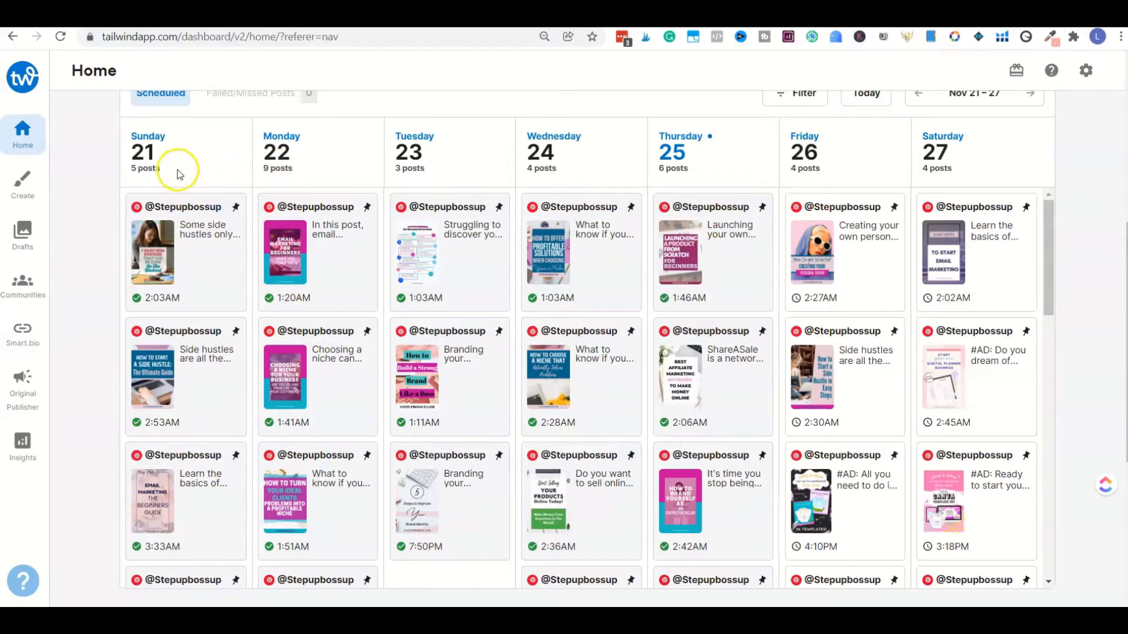
scroll(176, 170, "up", 2)
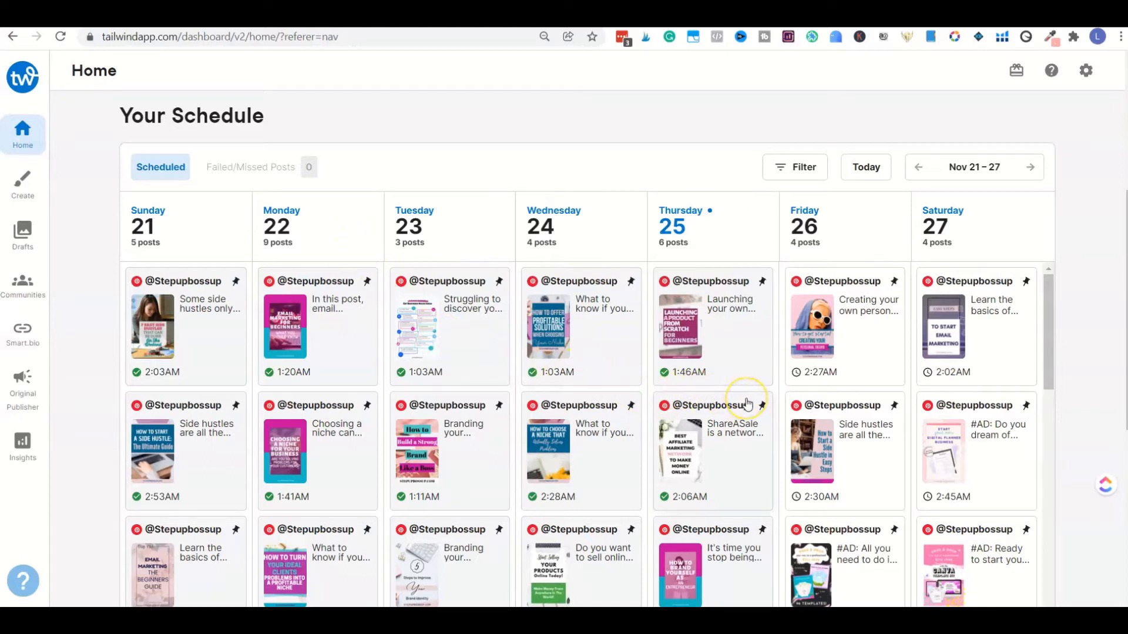
scroll(747, 403, "down", 3)
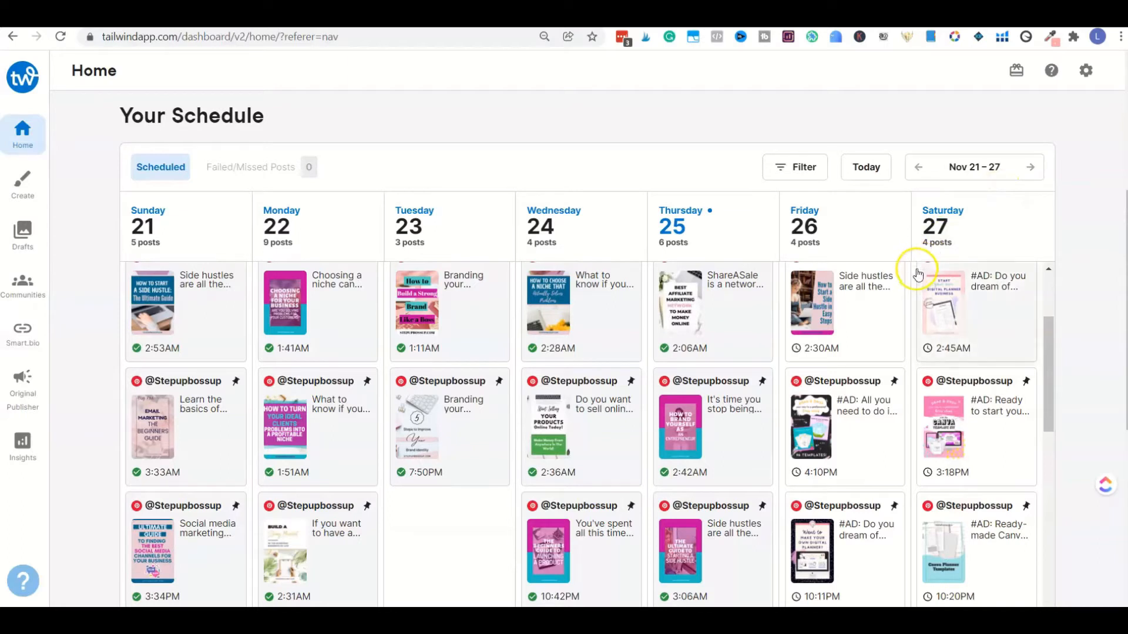
scroll(1063, 230, "down", 6)
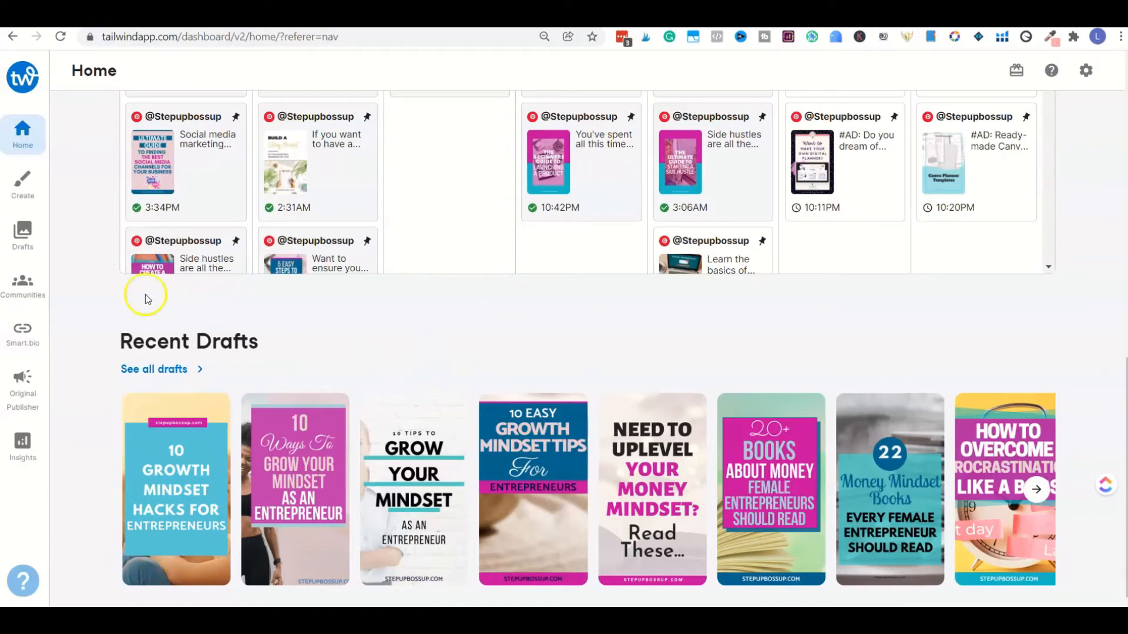
Step: Open the drafts gallery showing the Pinterest pins
left_click(29, 243)
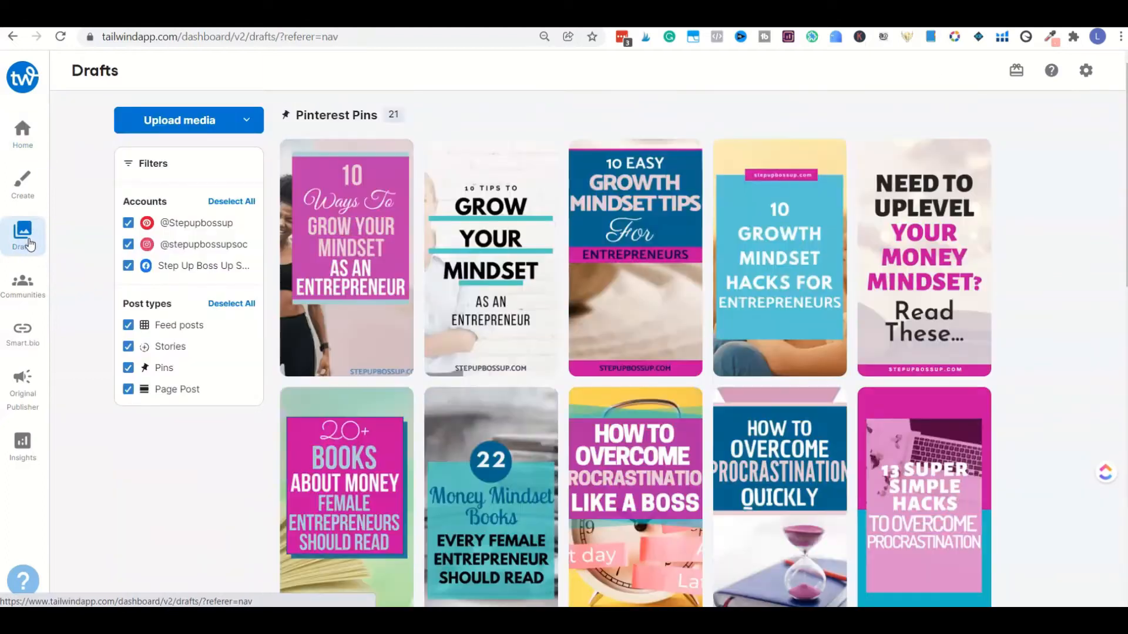
left_click(383, 315)
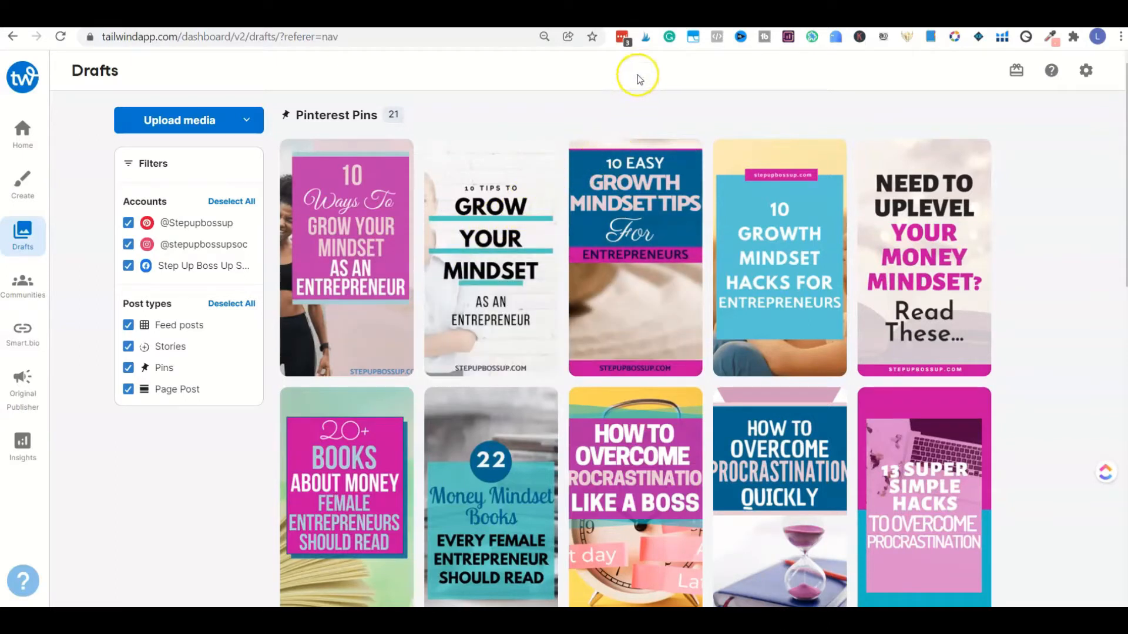
Step: Switch to the stepupbossup.com mindset growth tips article and launch the Tailwind Publisher extension on it
left_click(646, 40)
key("ctrl+Tab")
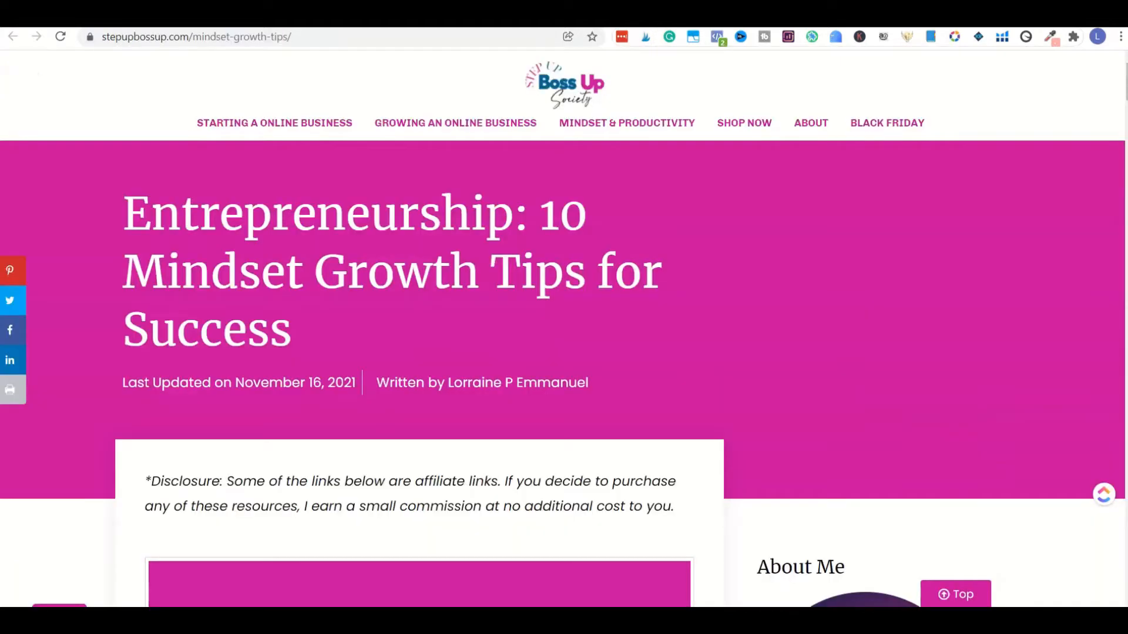
left_click(648, 38)
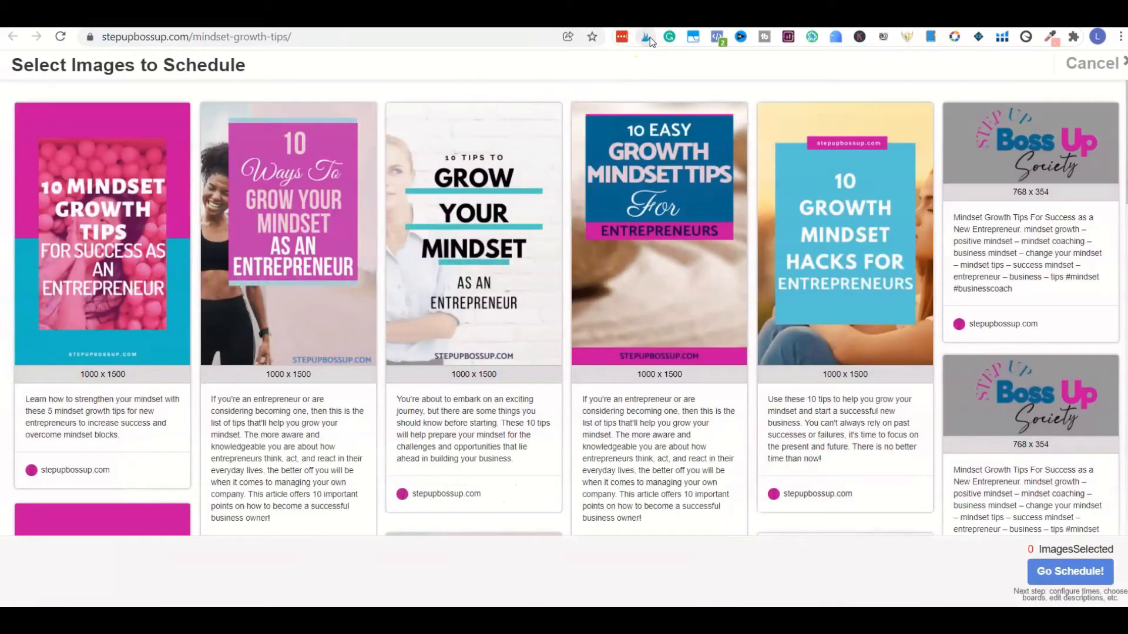
Step: Select the four growth mindset pin images after the first one for scheduling, and close the image picker
left_click(505, 198)
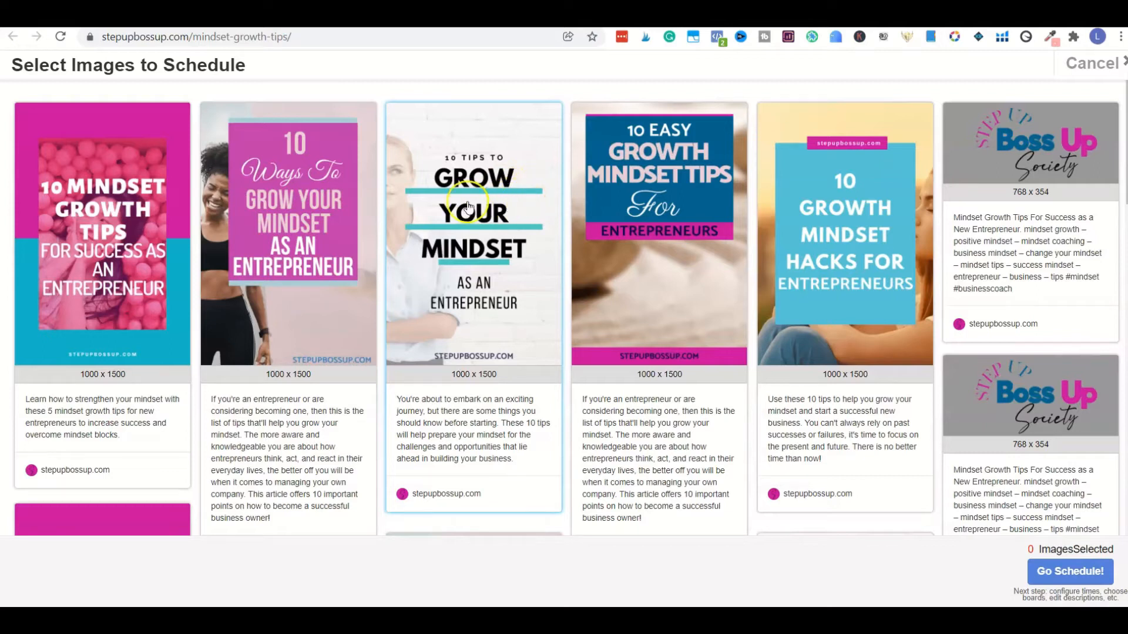
left_click(347, 255)
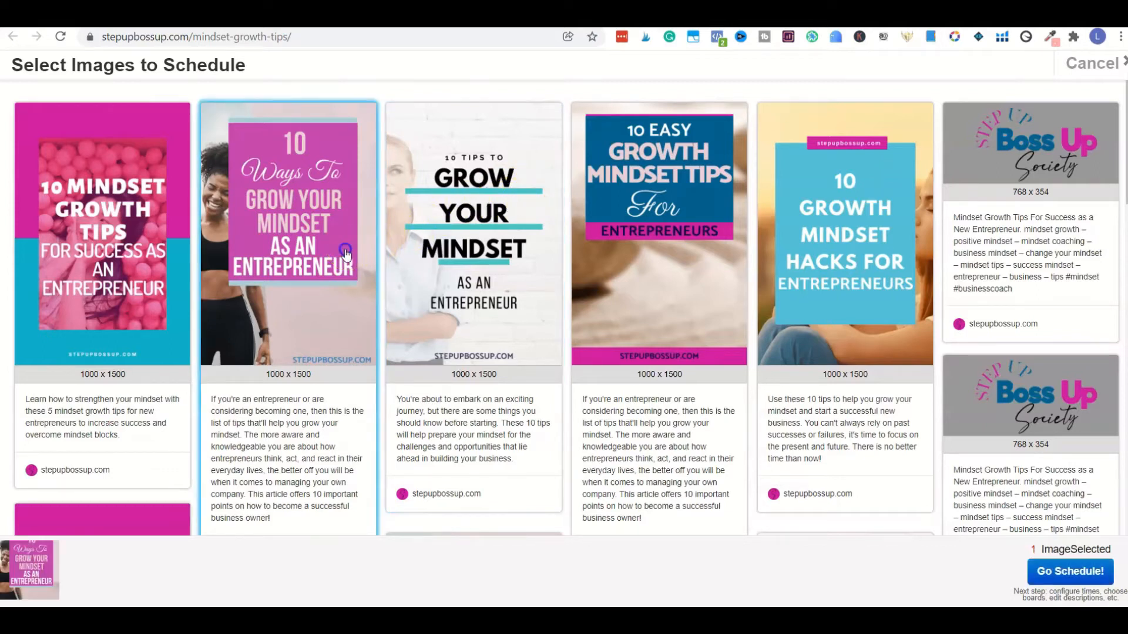
left_click(445, 235)
left_click(640, 228)
left_click(776, 229)
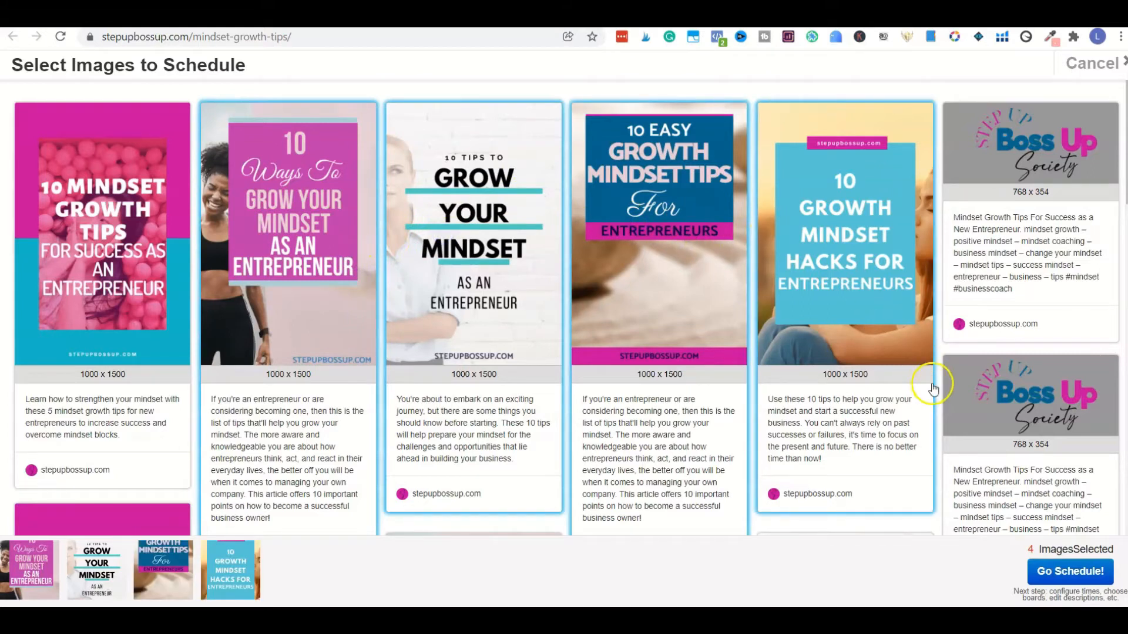
left_click(1084, 578)
left_click(1109, 73)
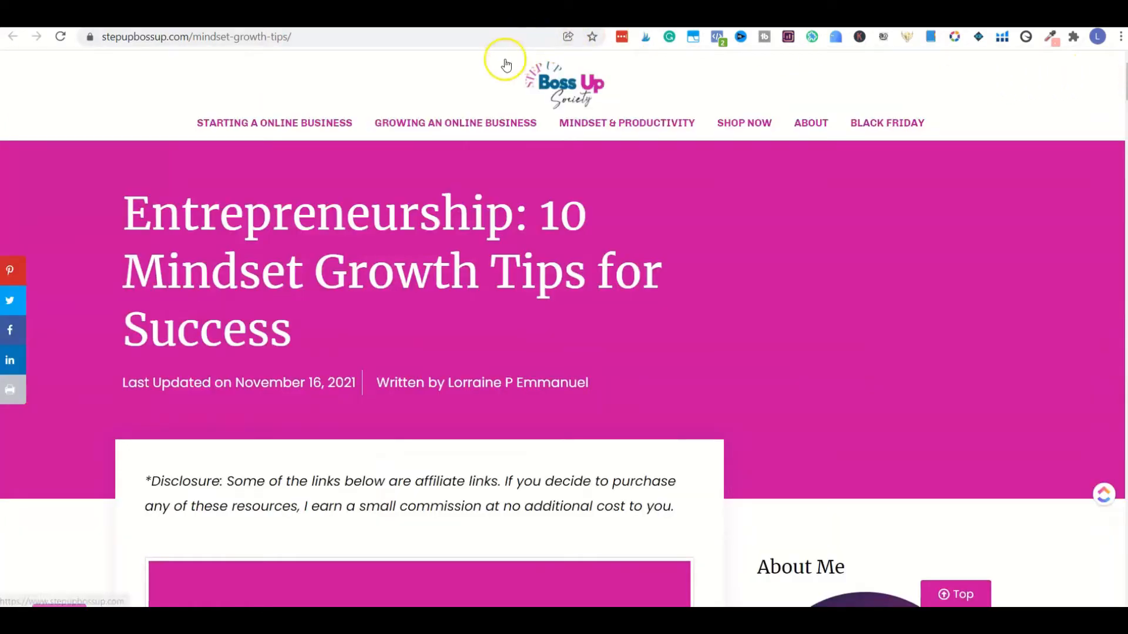
Step: Return to the Tailwind drafts and exclude the Facebook and Instagram accounts from the filter, leaving only Pinterest
key("ctrl+Tab")
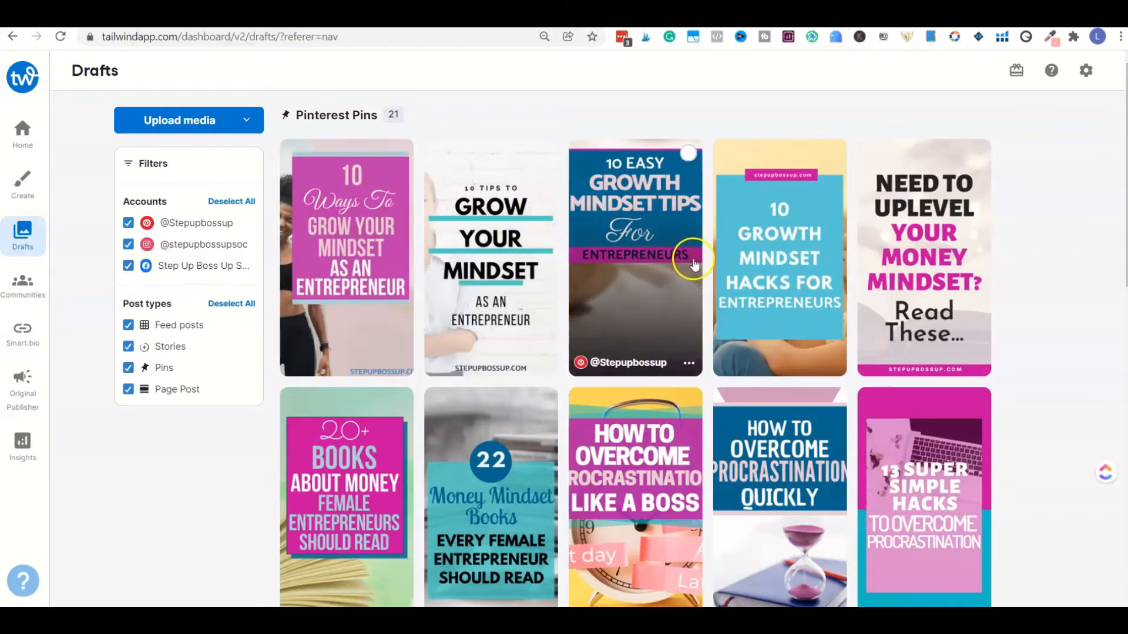
left_click(128, 266)
left_click(128, 245)
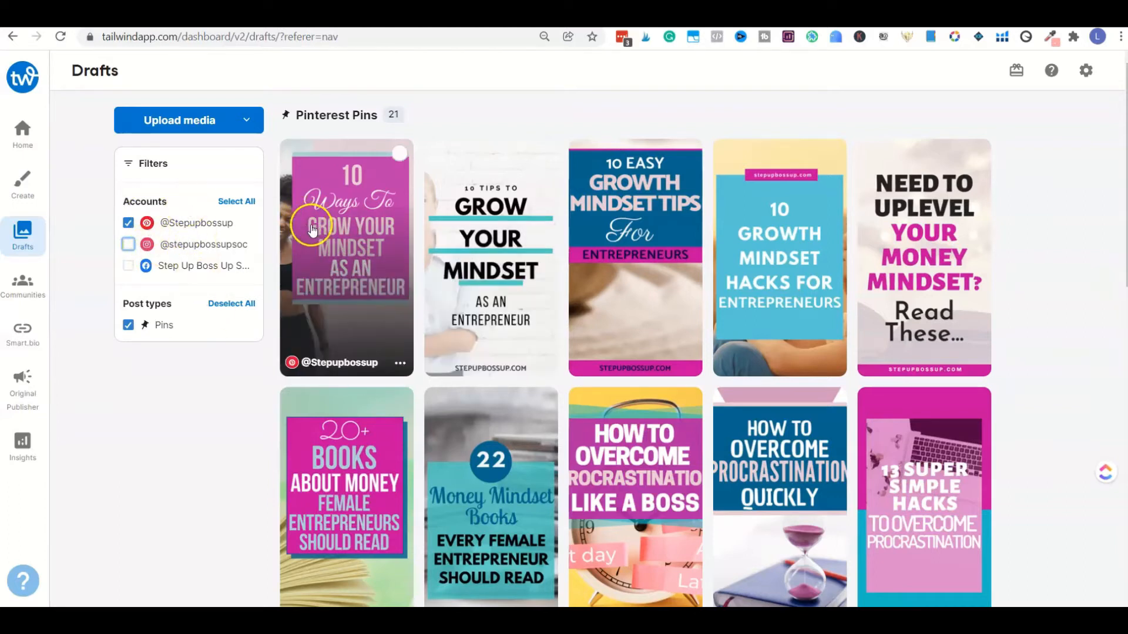
Step: Select the first four growth mindset pins in the drafts gallery and open them for bulk scheduling
left_click(400, 154)
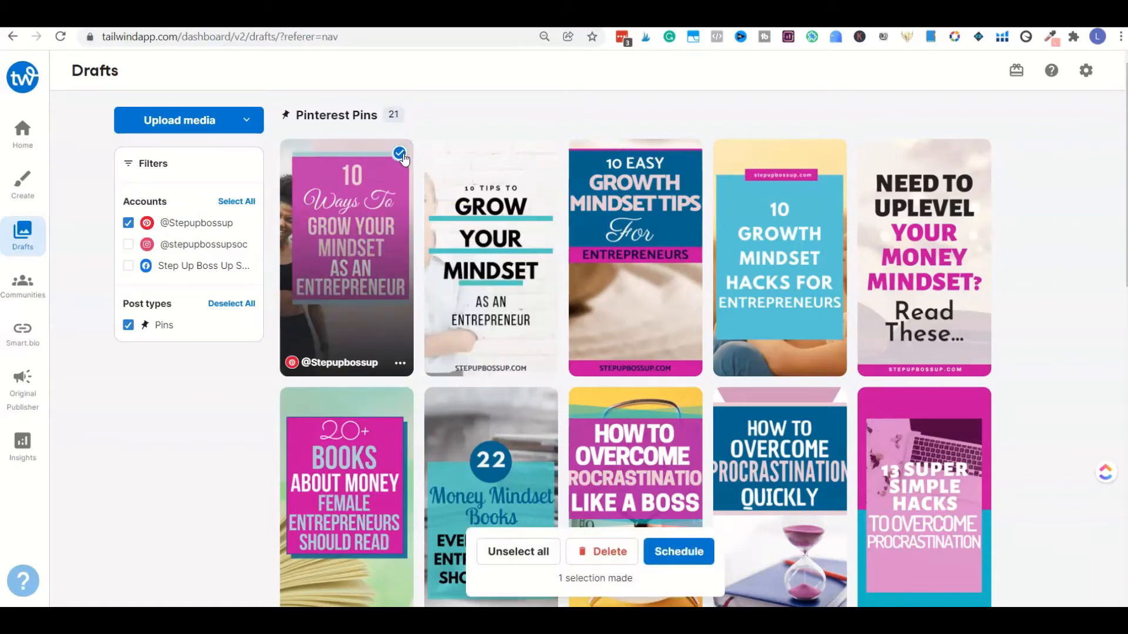
left_click(544, 153)
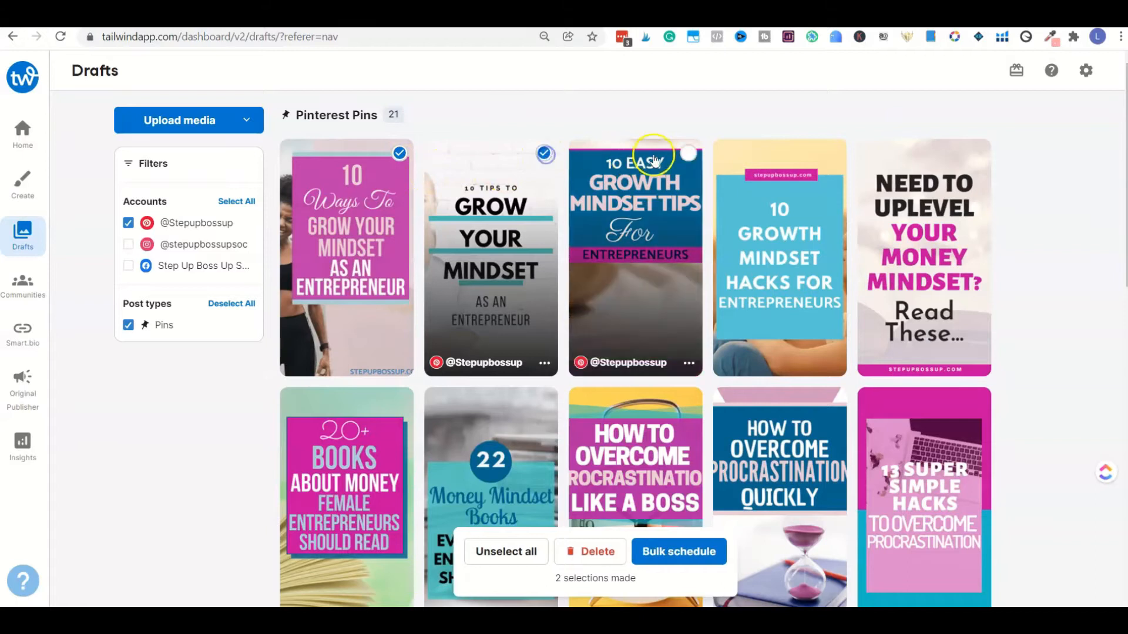
left_click(684, 155)
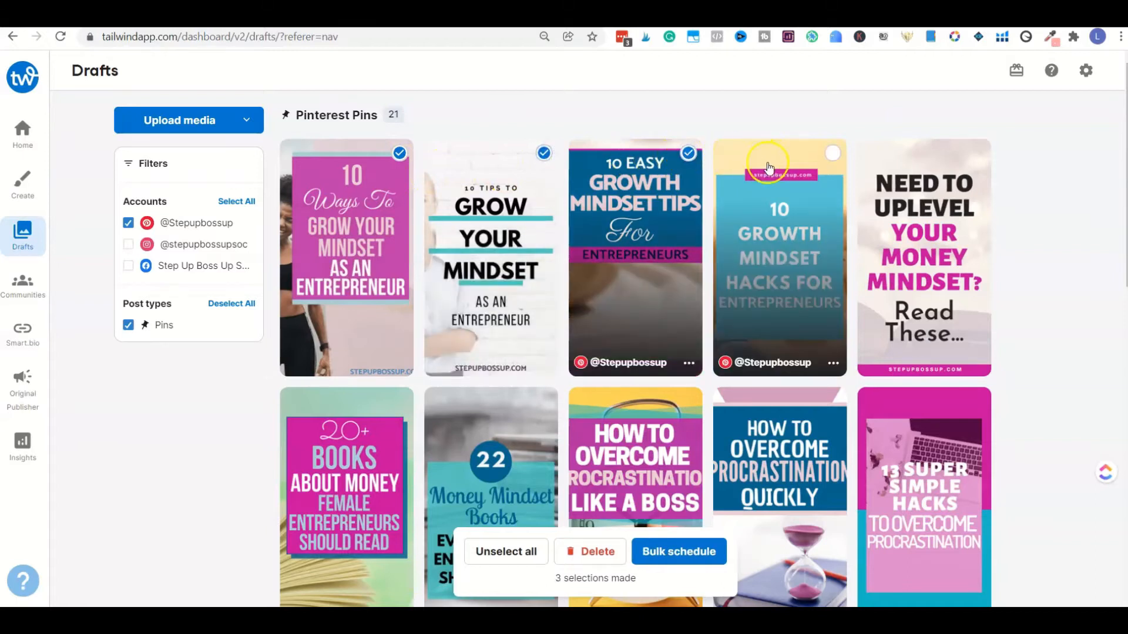
left_click(830, 155)
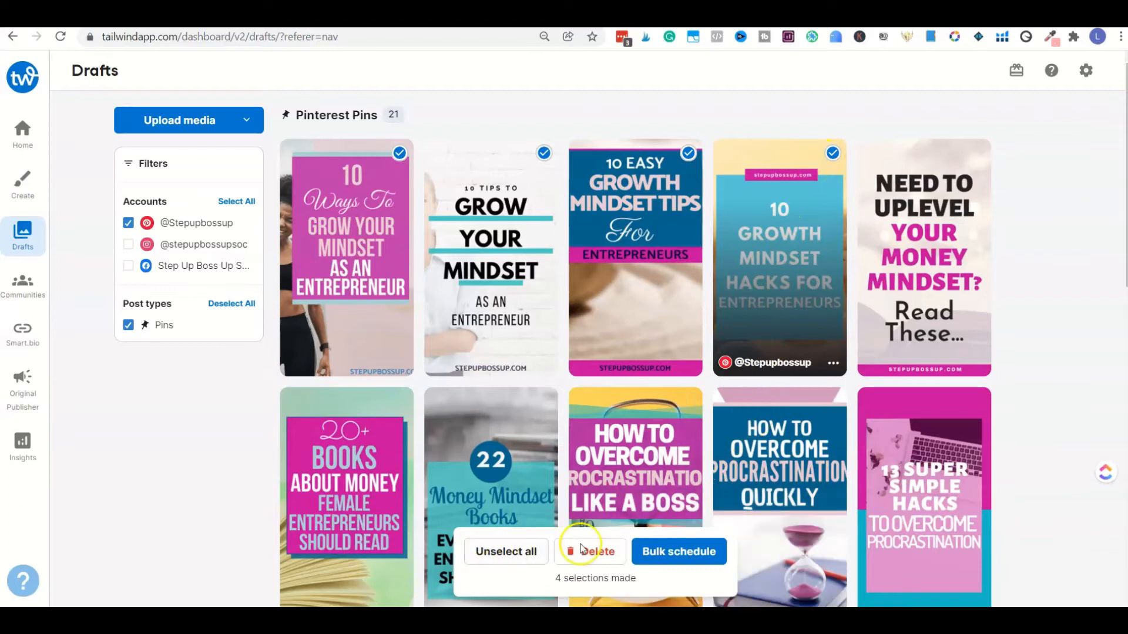
left_click(665, 552)
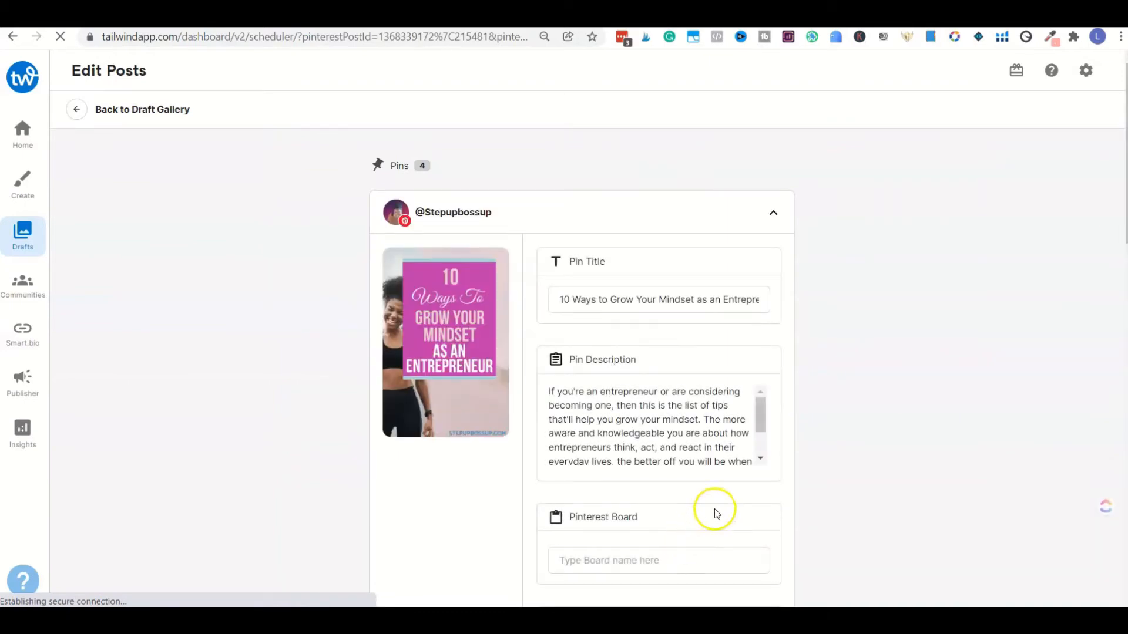
Step: Assign the "10 Ways to Grow Your Mindset as an Entrepreneur" pin to the Female Entrepreneur Mindset board
scroll(828, 438, "down", 1)
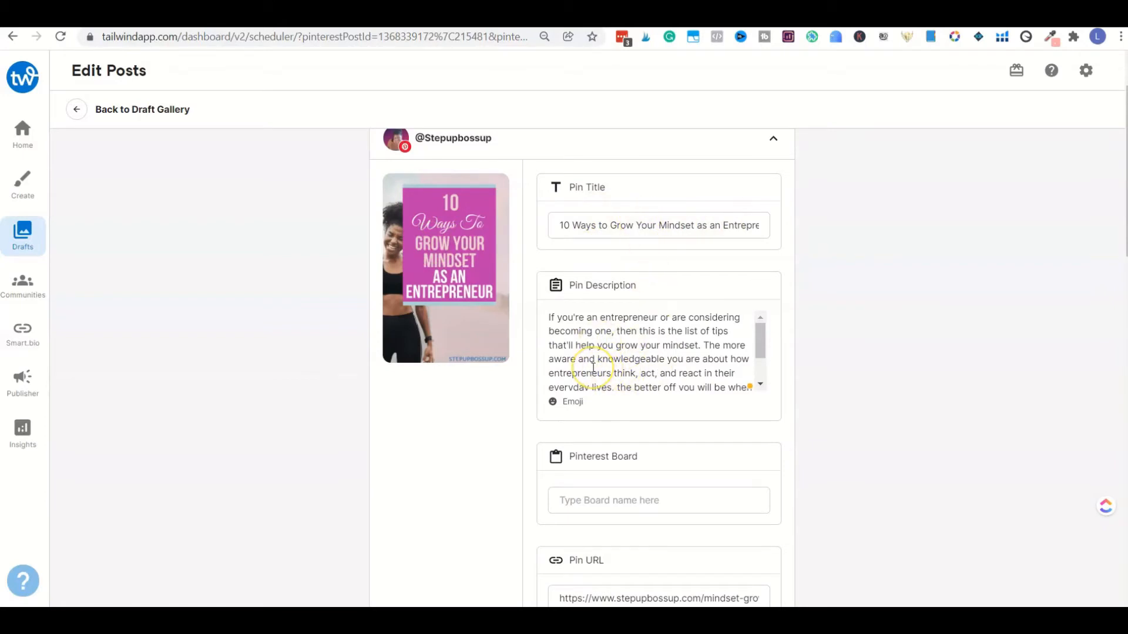
scroll(593, 367, "down", 2)
scroll(830, 410, "down", 4)
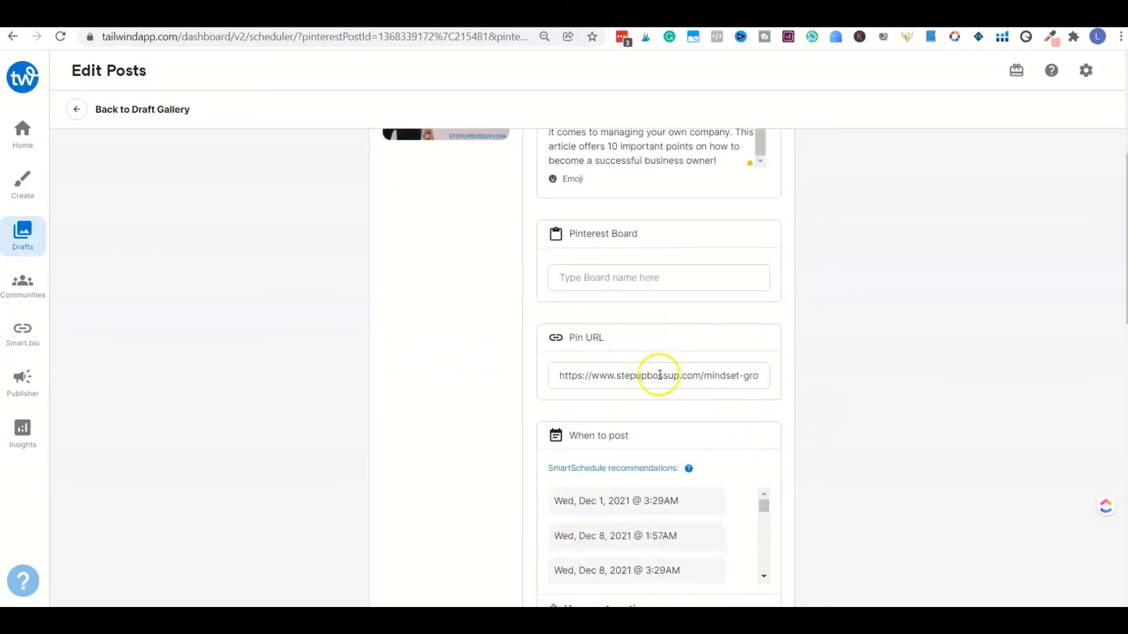
scroll(723, 384, "down", 3)
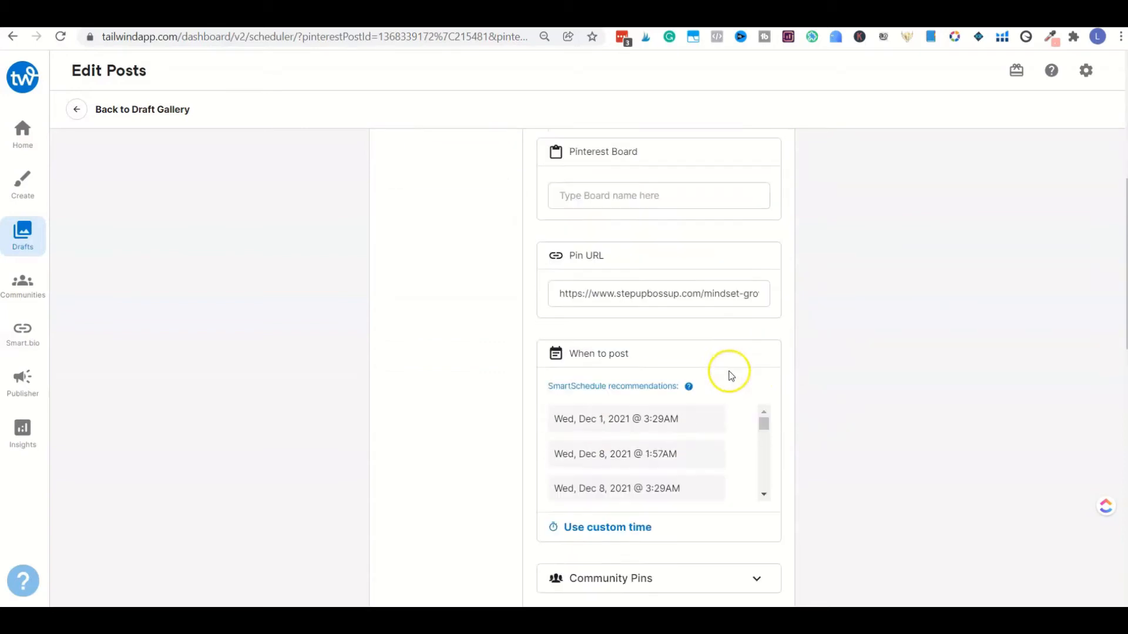
scroll(717, 370, "up", 6)
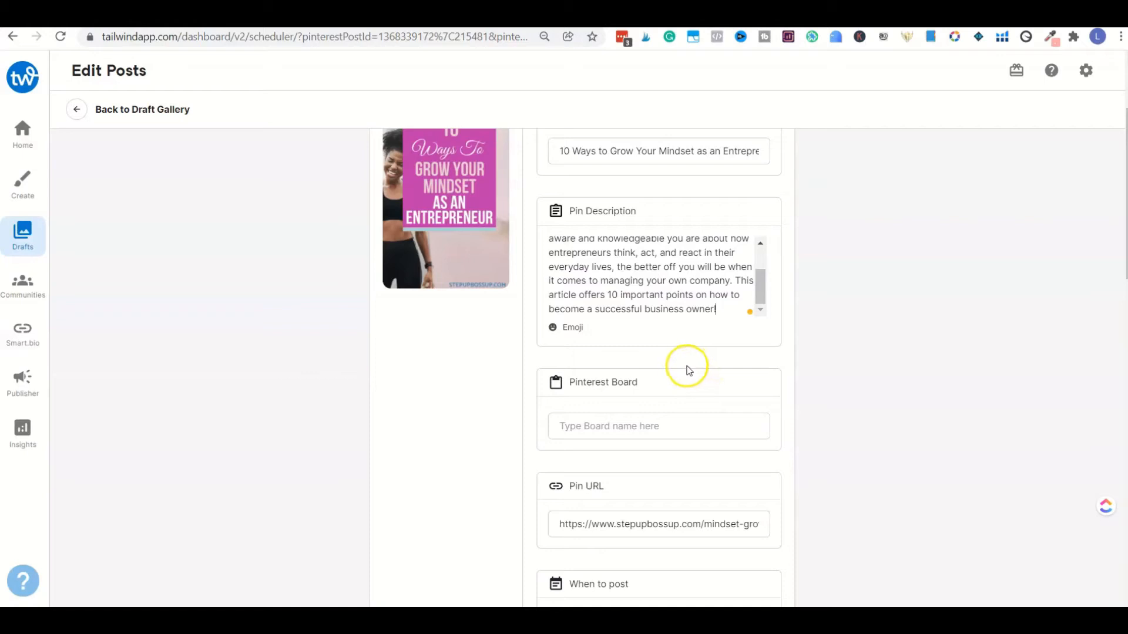
left_click(637, 528)
scroll(690, 479, "up", 1)
left_click(681, 501)
scroll(889, 428, "down", 2)
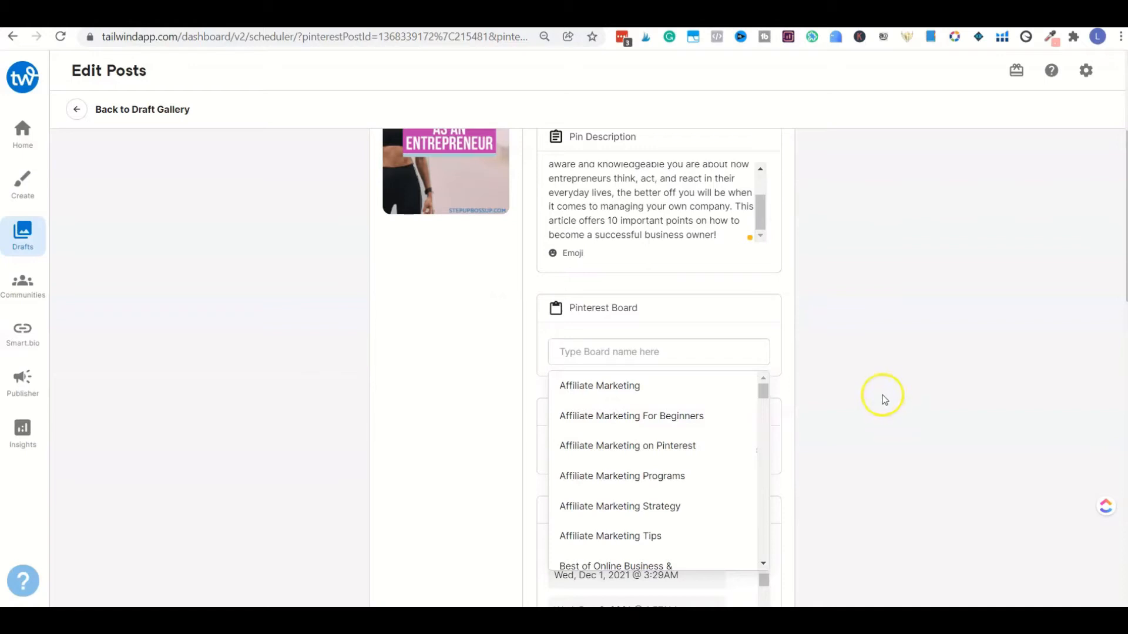
scroll(888, 378, "up", 2)
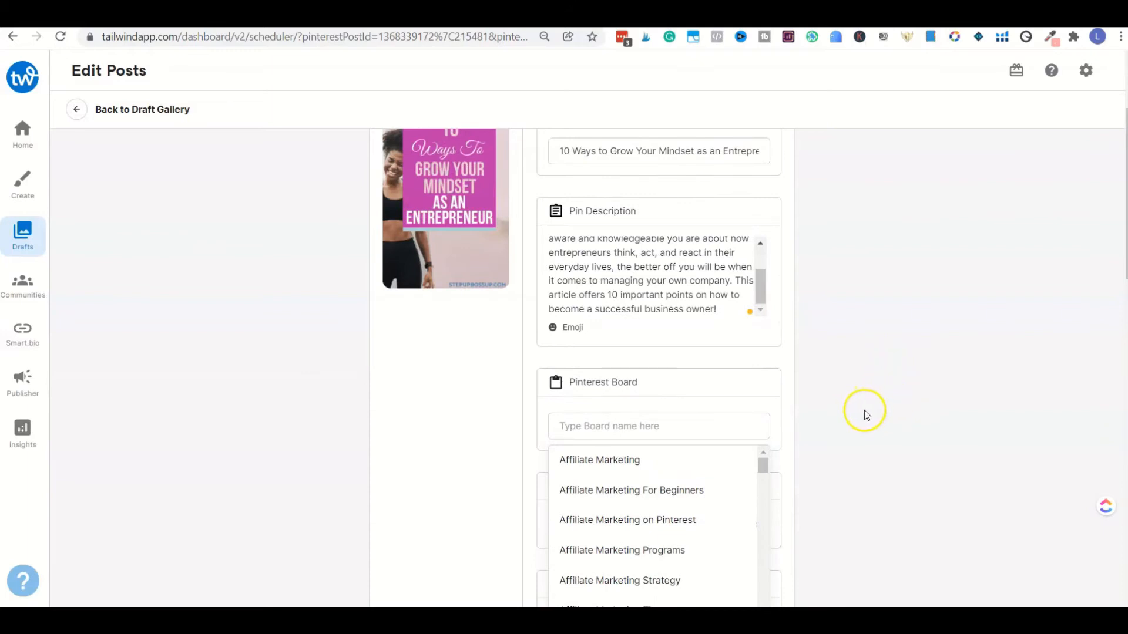
type("femal")
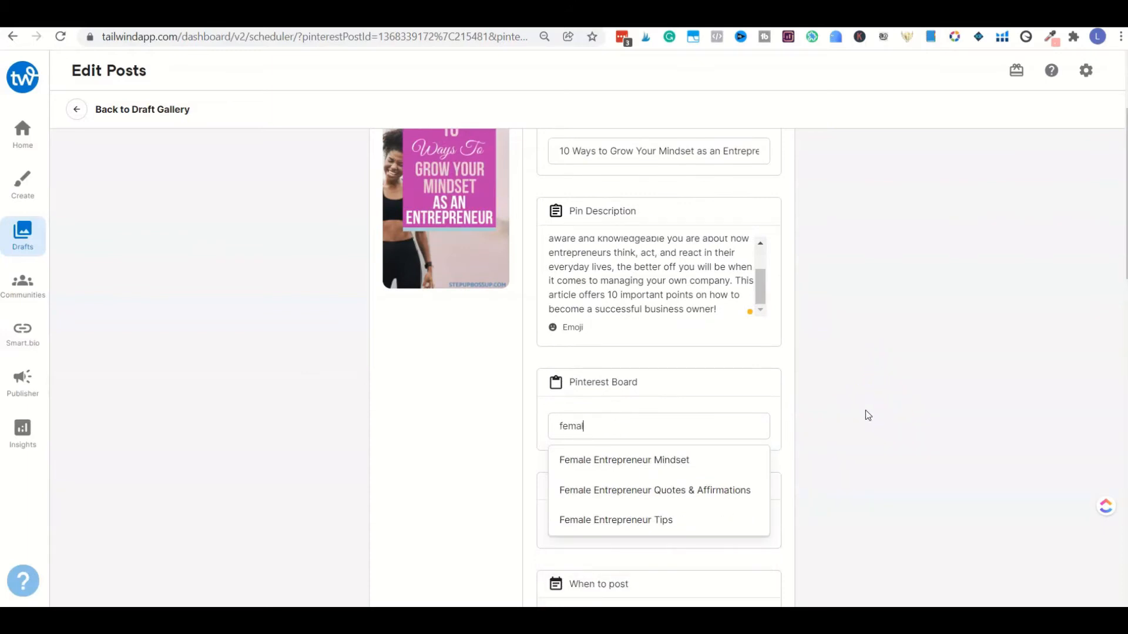
left_click(677, 460)
Step: Add the Female Entrepreneur Tips and Personal Development boards to the same pin
left_click(657, 453)
type("fema")
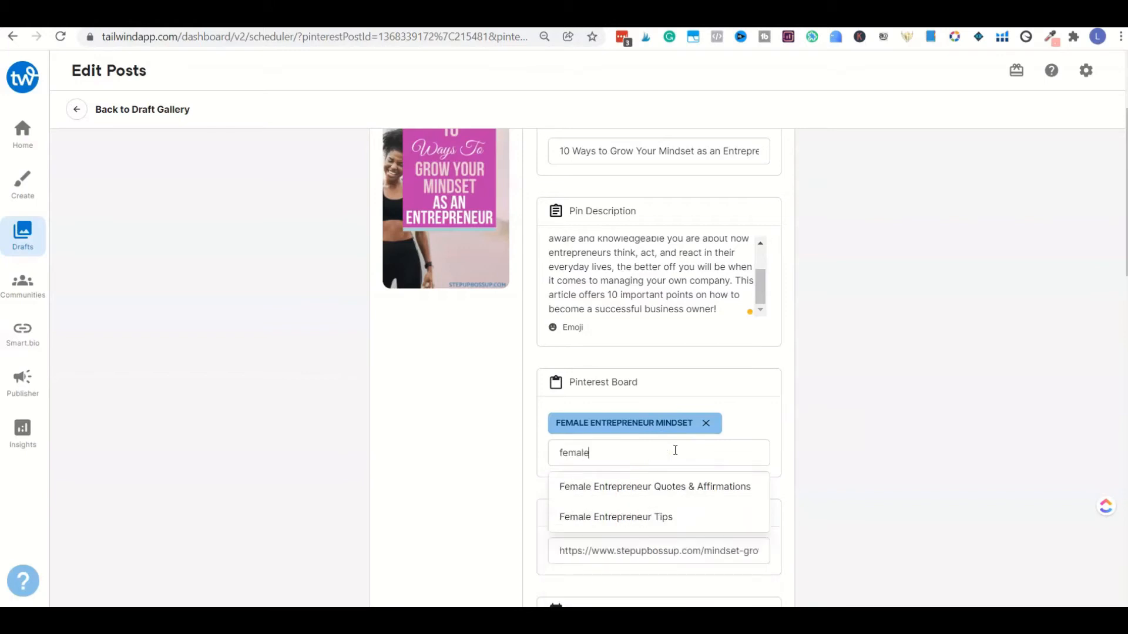
left_click(662, 517)
left_click(662, 468)
type("pers")
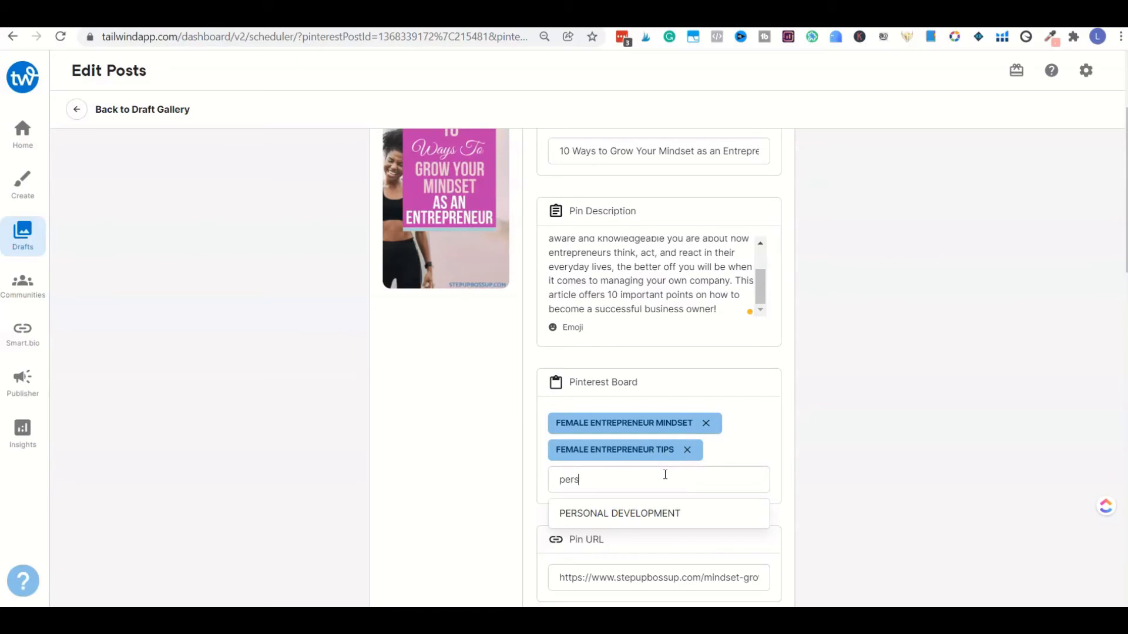
left_click(654, 513)
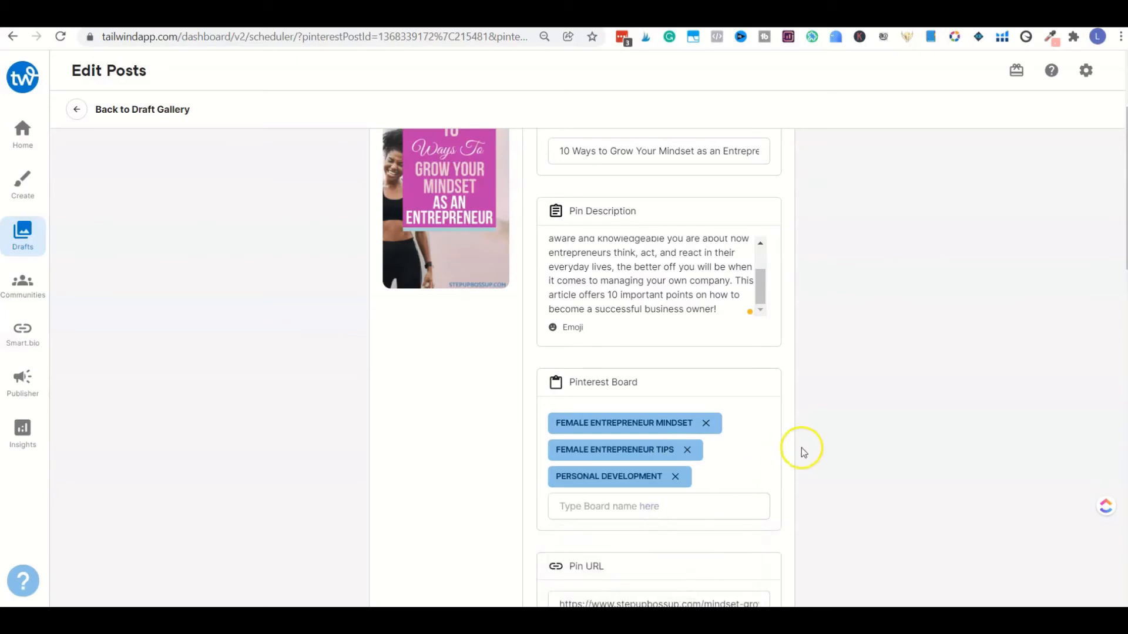
scroll(809, 438, "down", 1)
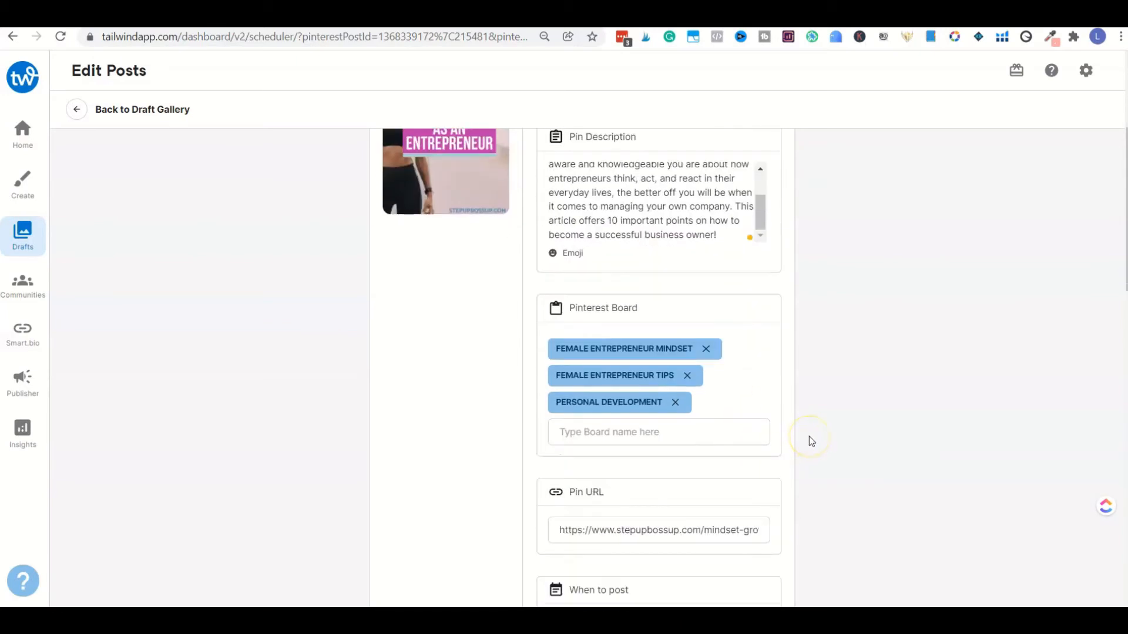
scroll(811, 441, "down", 1)
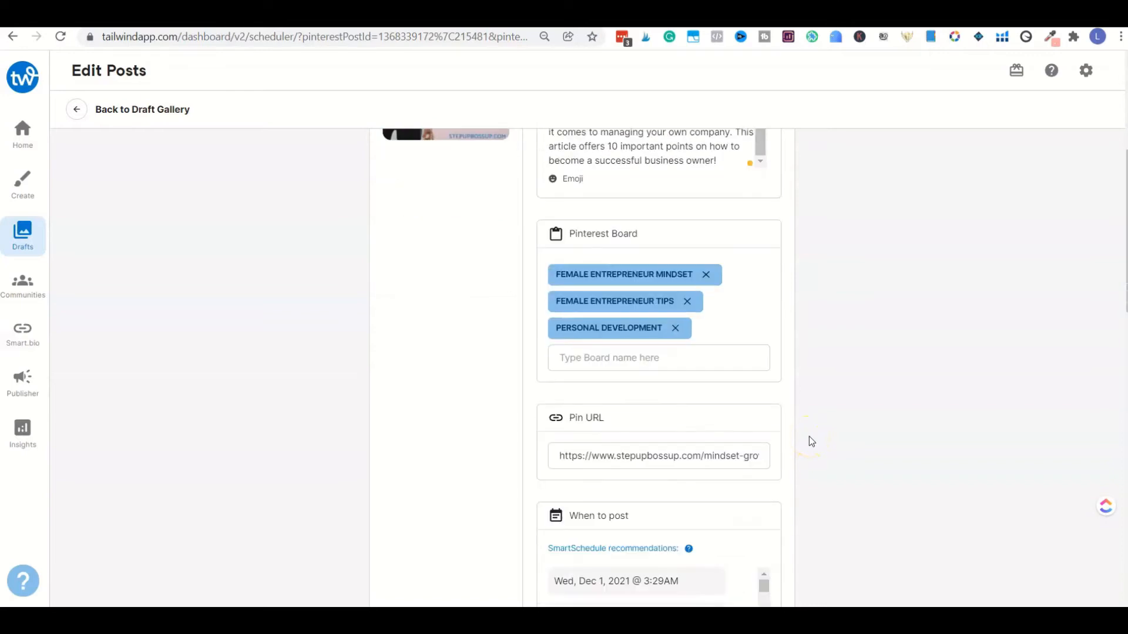
scroll(810, 440, "down", 2)
scroll(810, 437, "up", 4)
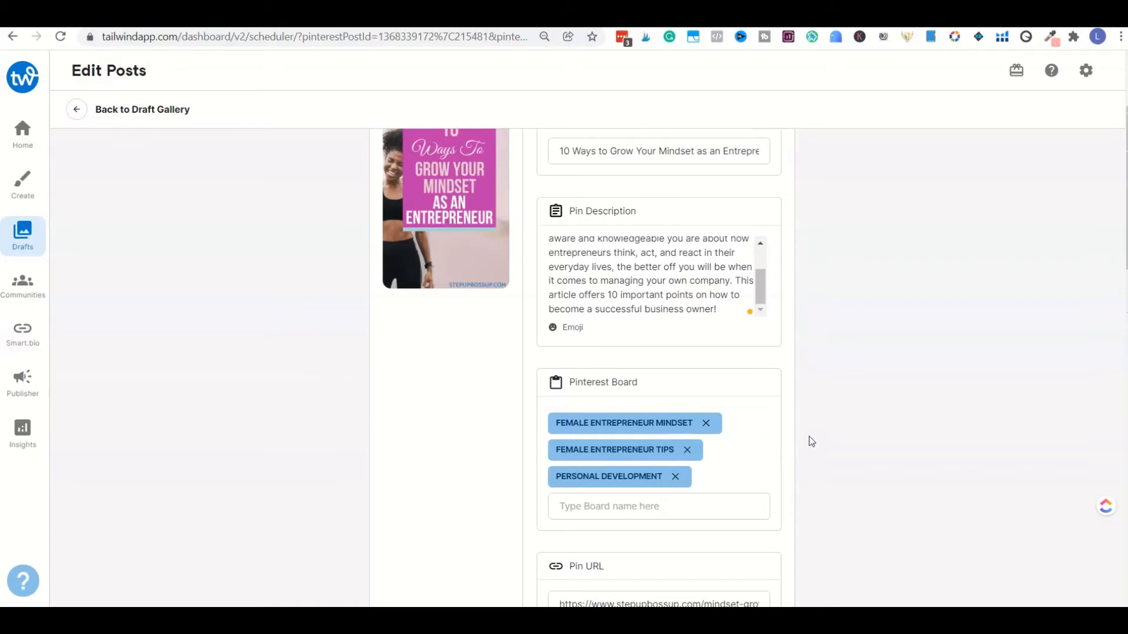
scroll(809, 438, "up", 1)
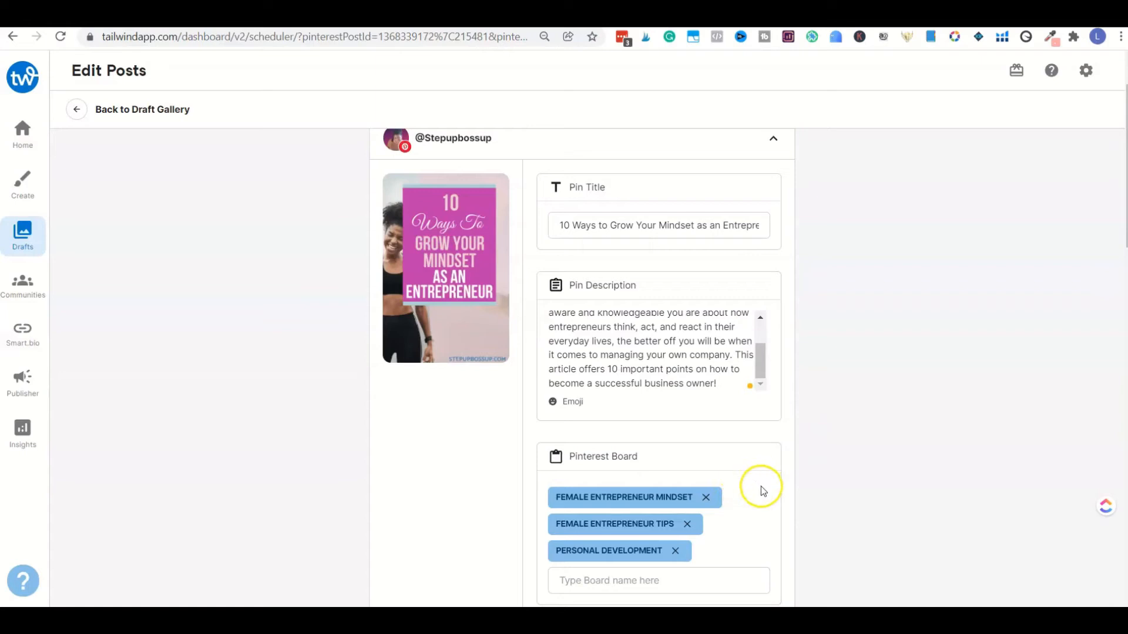
scroll(795, 498, "down", 1)
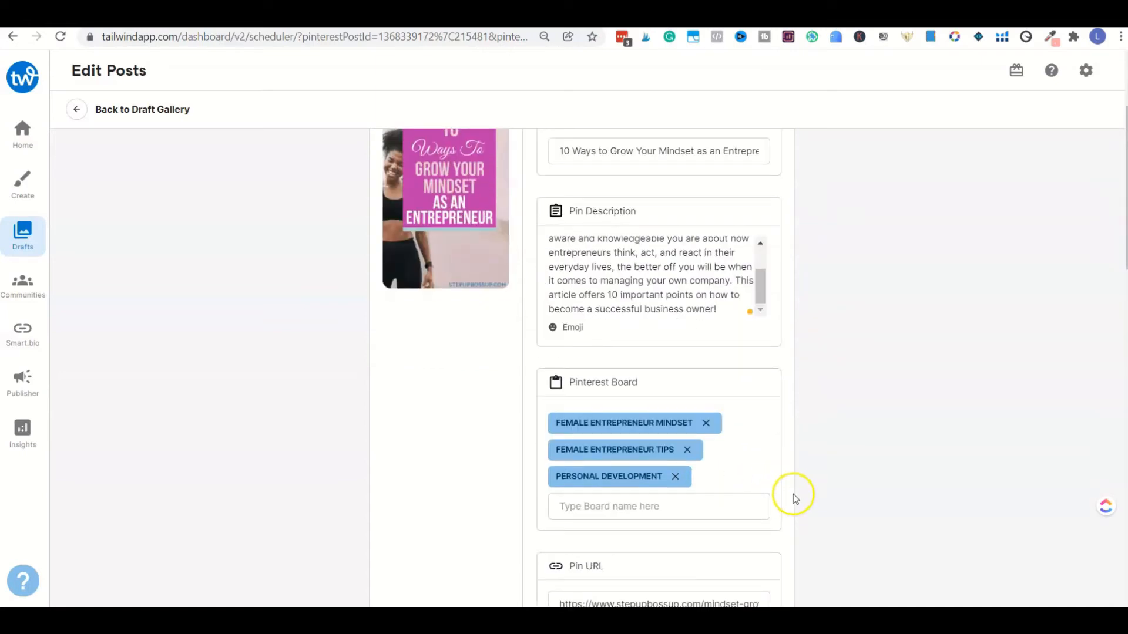
Step: Choose the recommended time Wed, Dec 1, 2021 @ 3:29AM for the first pin and review its schedule preview
scroll(793, 500, "down", 2)
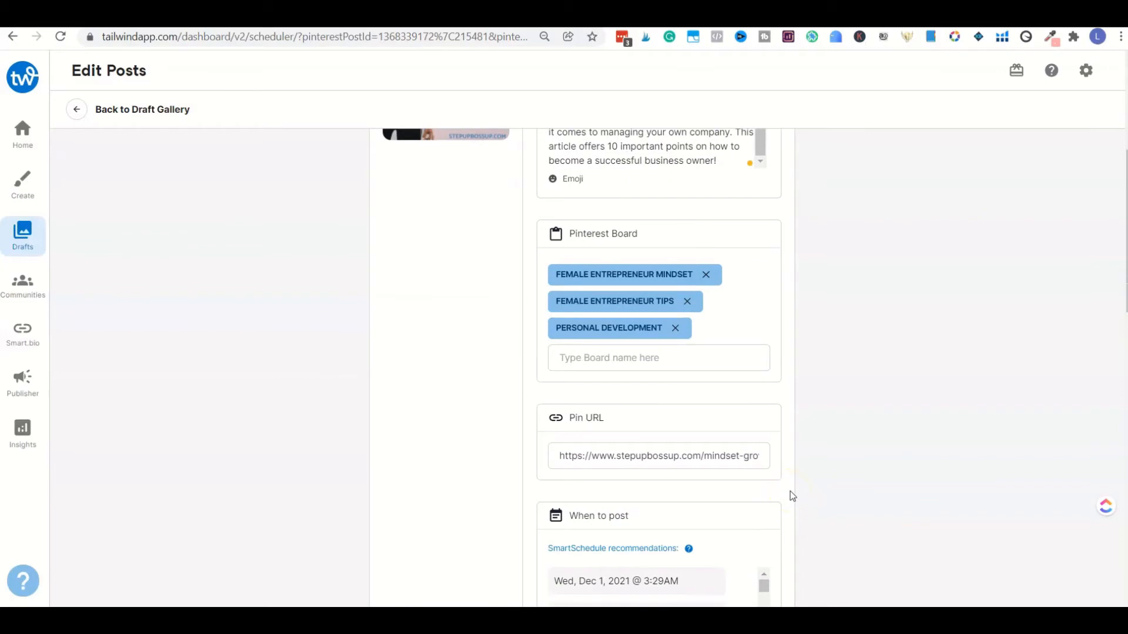
left_click(789, 489)
scroll(789, 495, "down", 2)
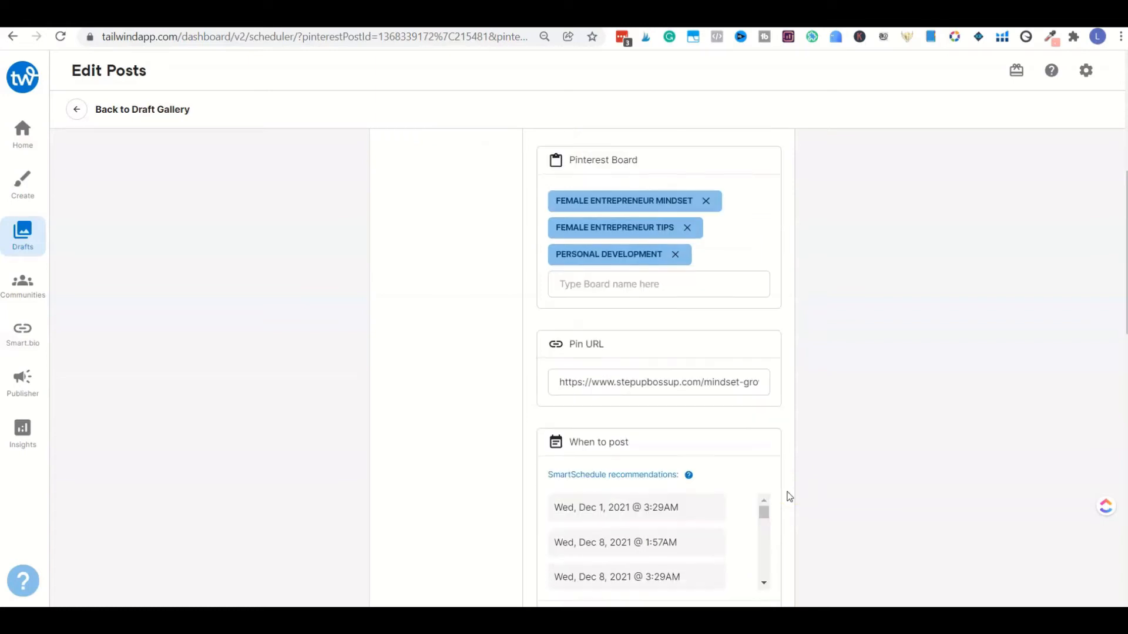
scroll(790, 490, "down", 2)
left_click(793, 479)
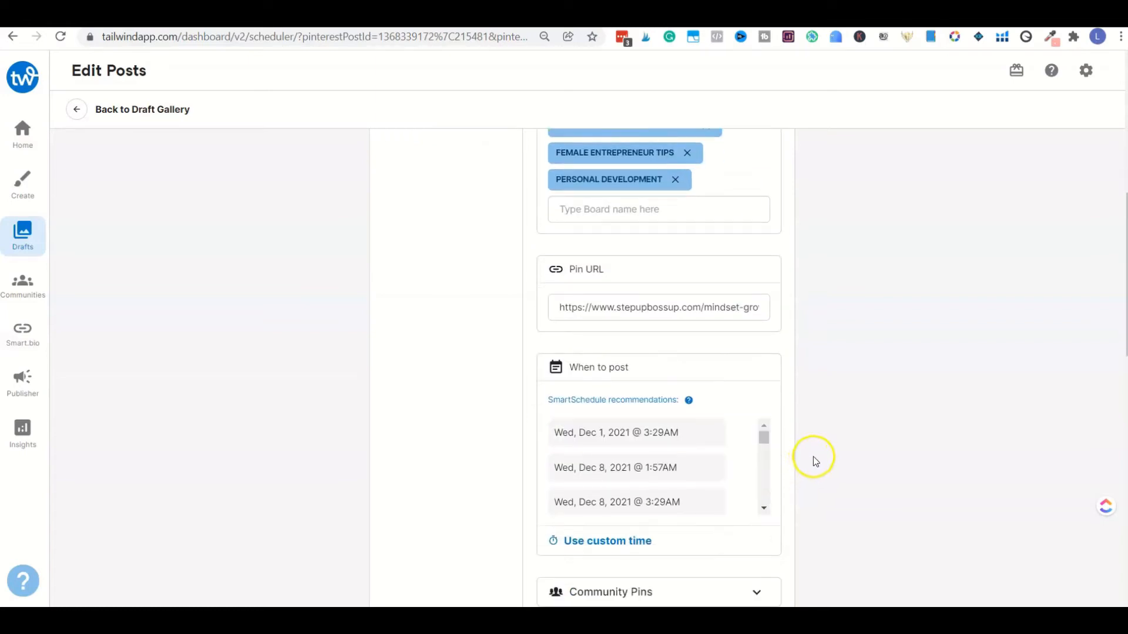
scroll(814, 460, "down", 1)
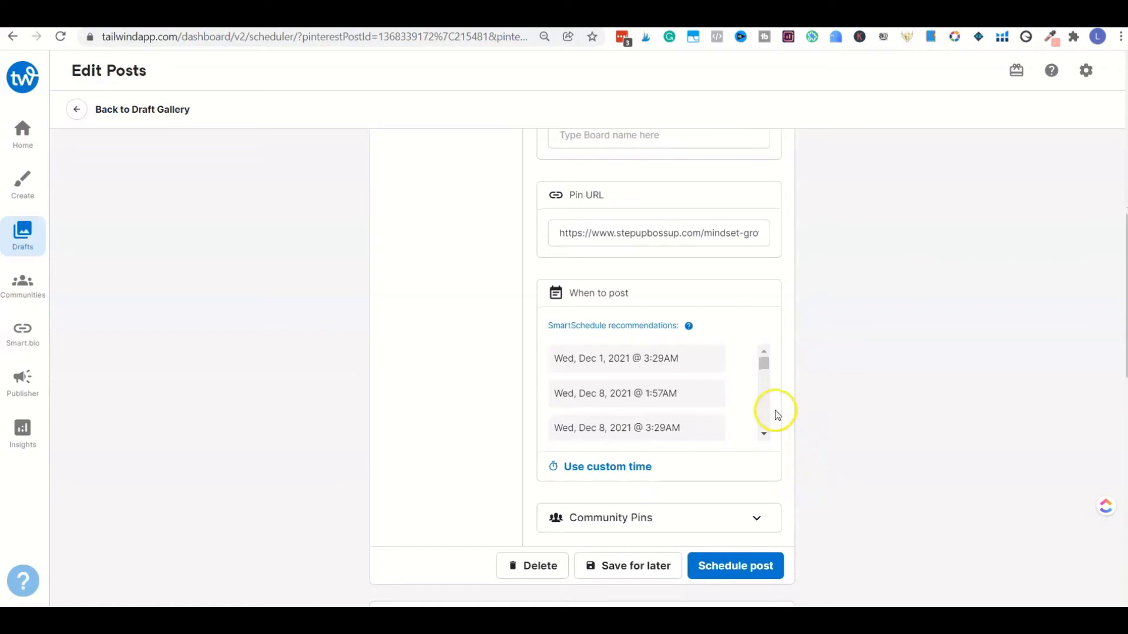
left_click(686, 423)
left_click(689, 430)
left_click(693, 364)
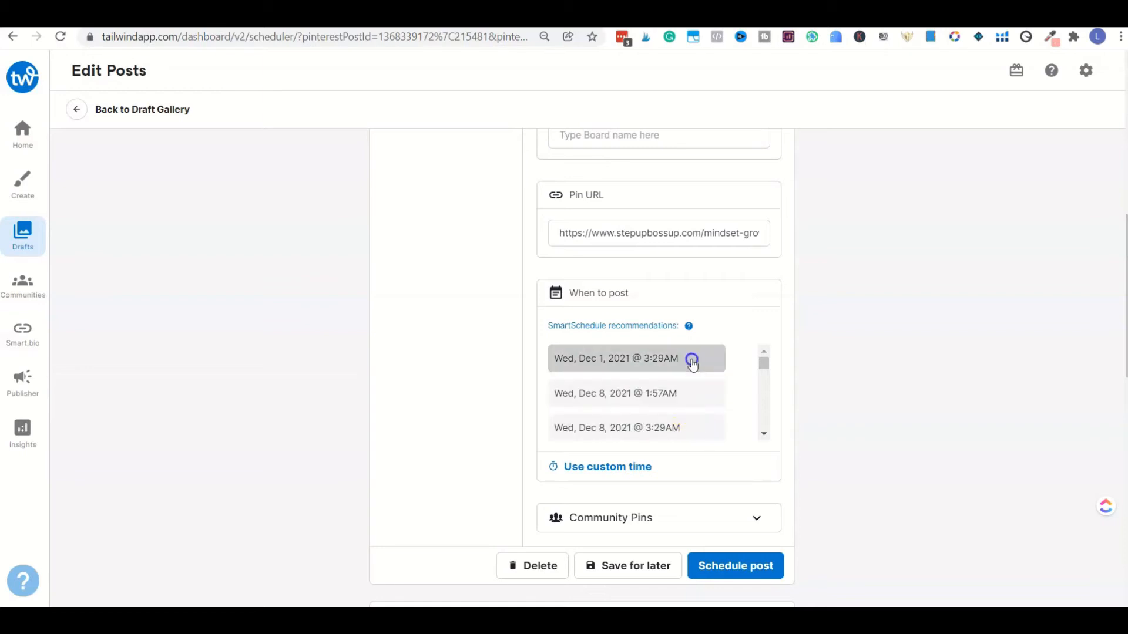
scroll(818, 375, "down", 1)
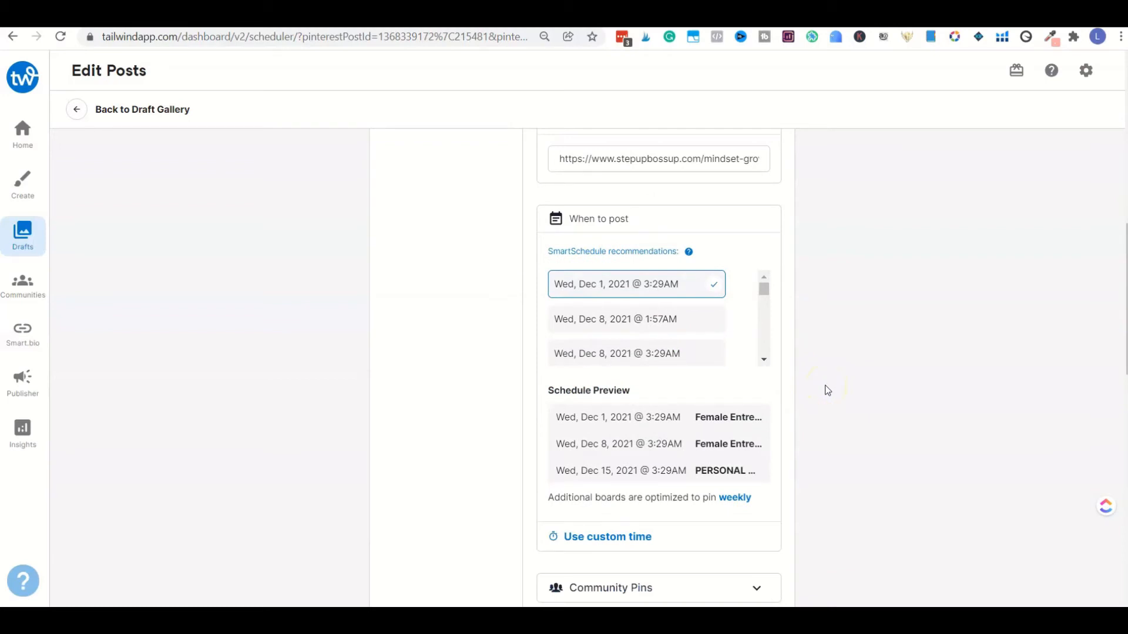
scroll(827, 391, "down", 1)
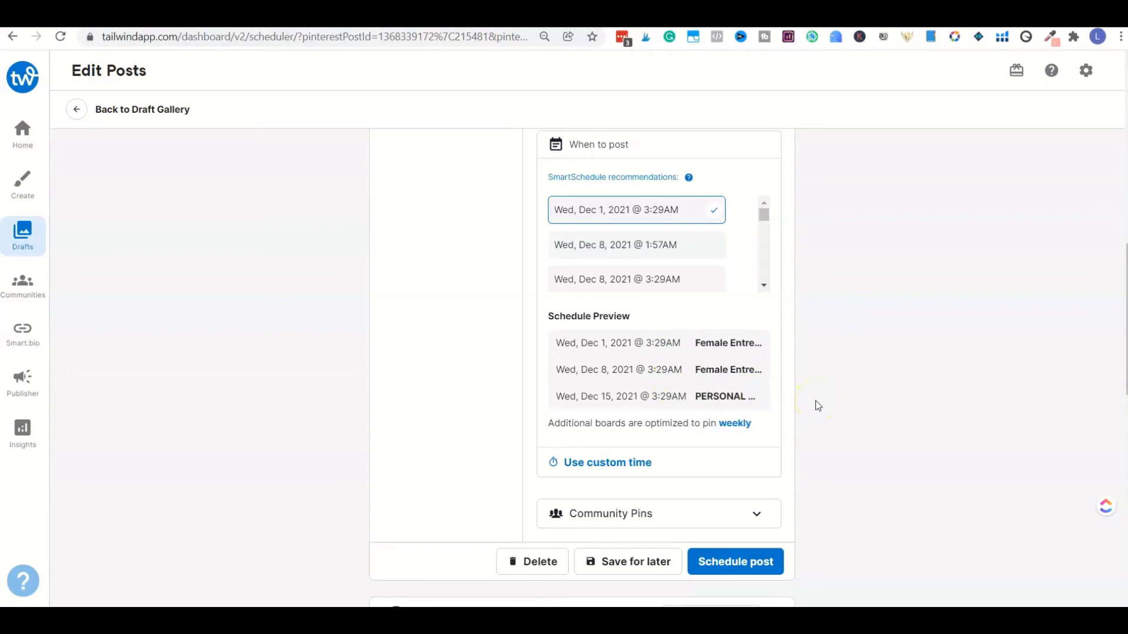
Step: Expand the second pin, "10 Tips to Grow Your Mindset", and assign it to the Female Entrepreneur Mindset board
scroll(816, 405, "down", 4)
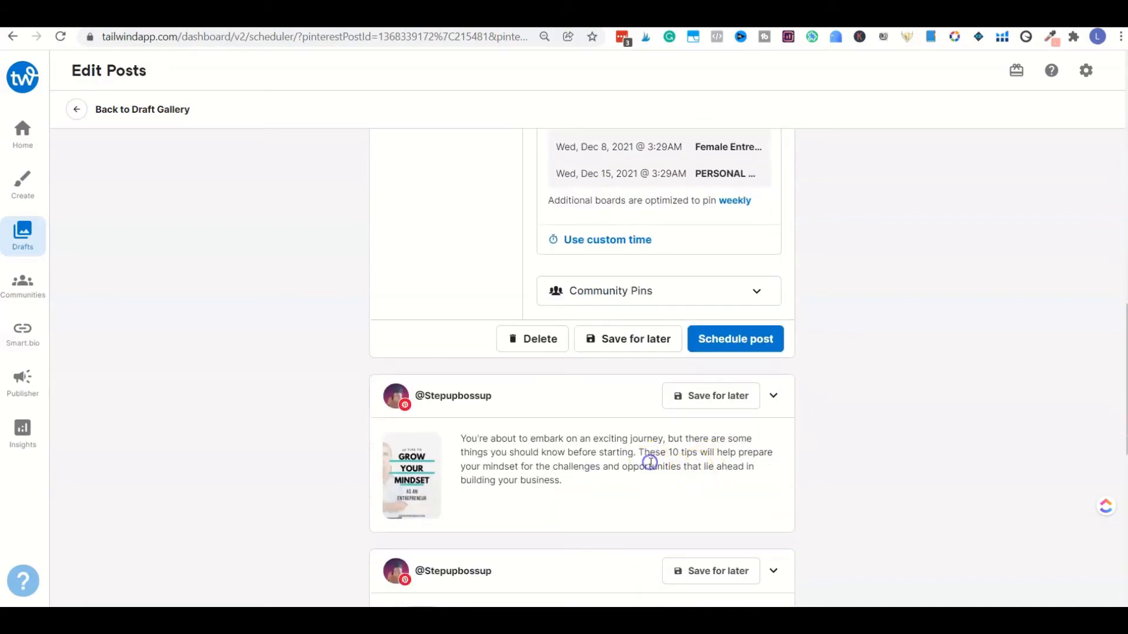
left_click(651, 467)
scroll(808, 456, "down", 5)
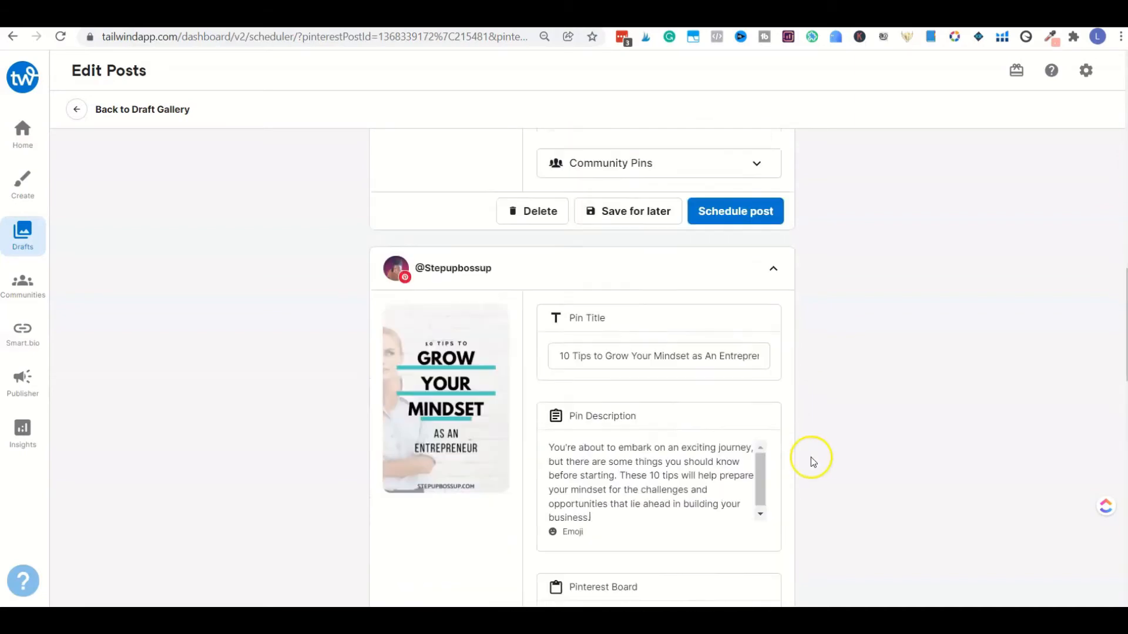
left_click(686, 458)
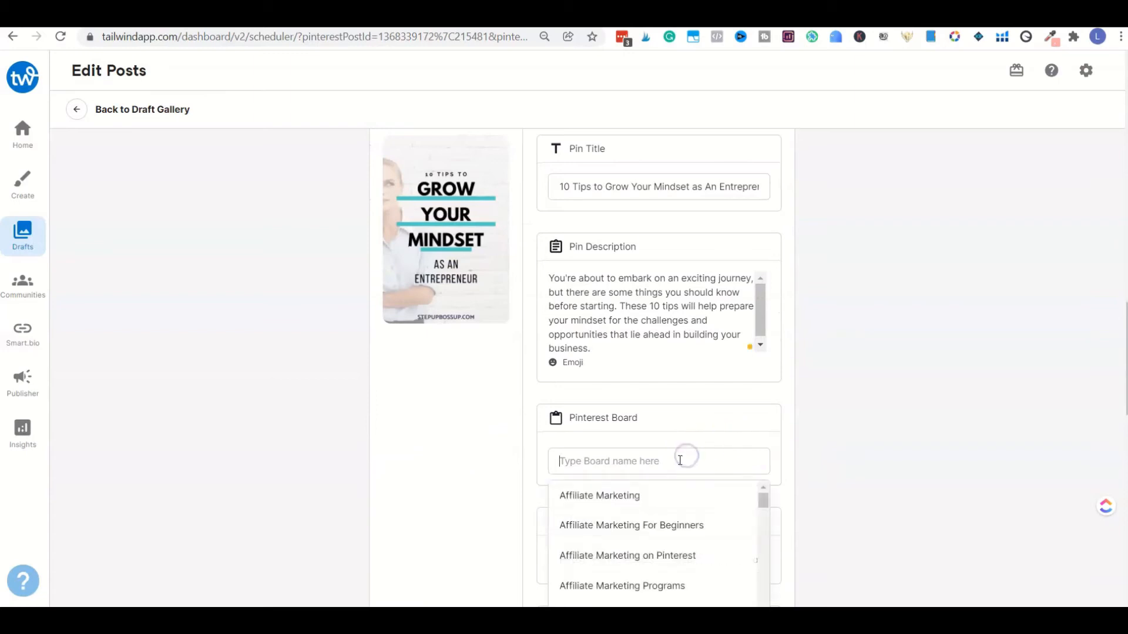
type("femal")
left_click(663, 495)
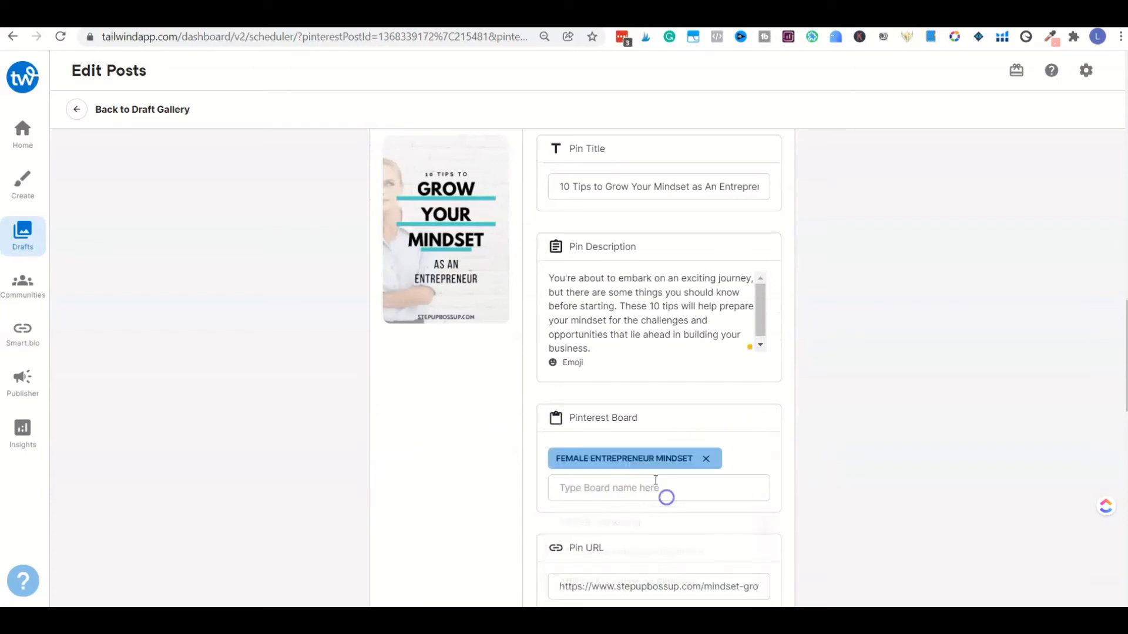
Step: Add the Female Entrepreneur Tips and Personal Development boards to the second pin
type("fem")
left_click(661, 552)
left_click(650, 512)
type("per")
left_click(646, 549)
Step: Choose the recommended time Thu, Dec 16, 2021 @ 1:46AM for the second pin and review its schedule preview
scroll(806, 478, "down", 5)
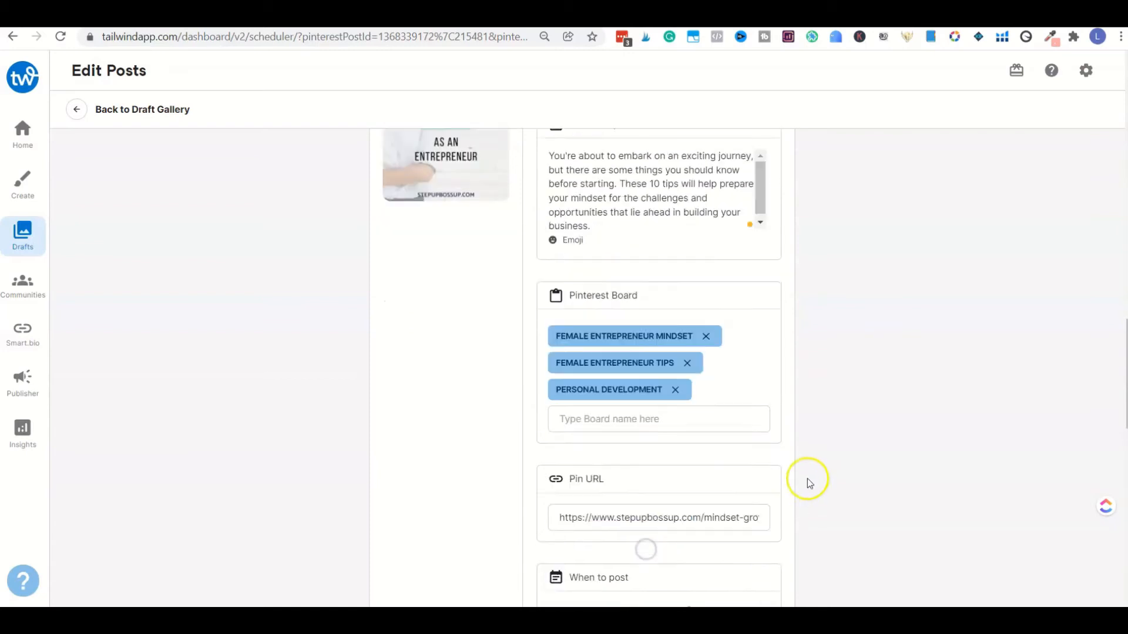
scroll(720, 503, "down", 2)
scroll(721, 507, "down", 2)
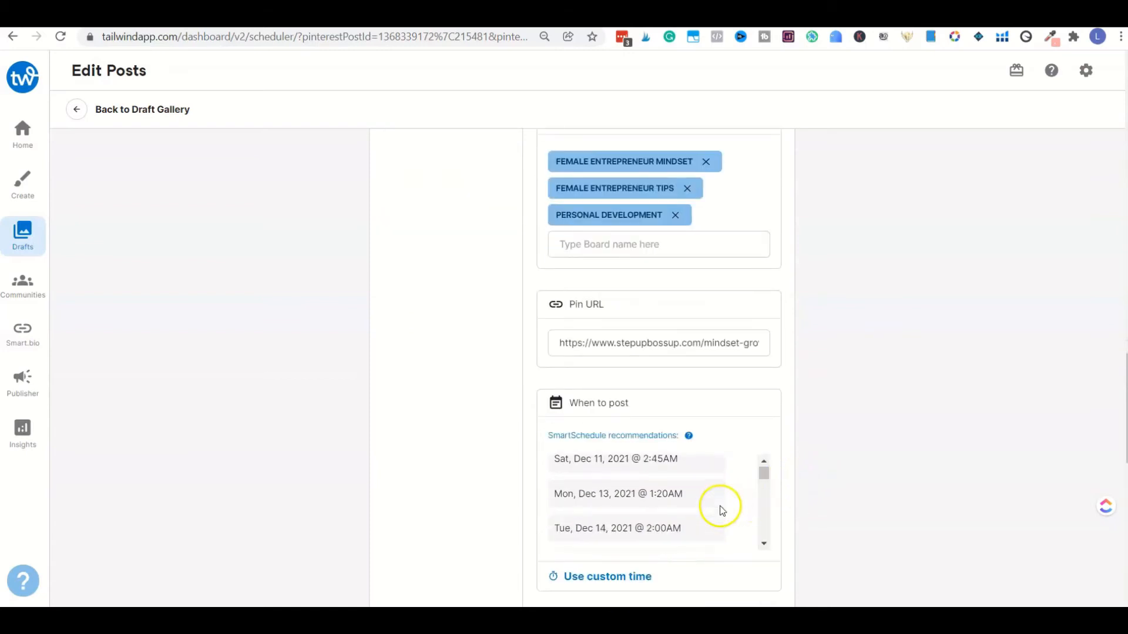
scroll(720, 508, "down", 3)
scroll(721, 510, "down", 3)
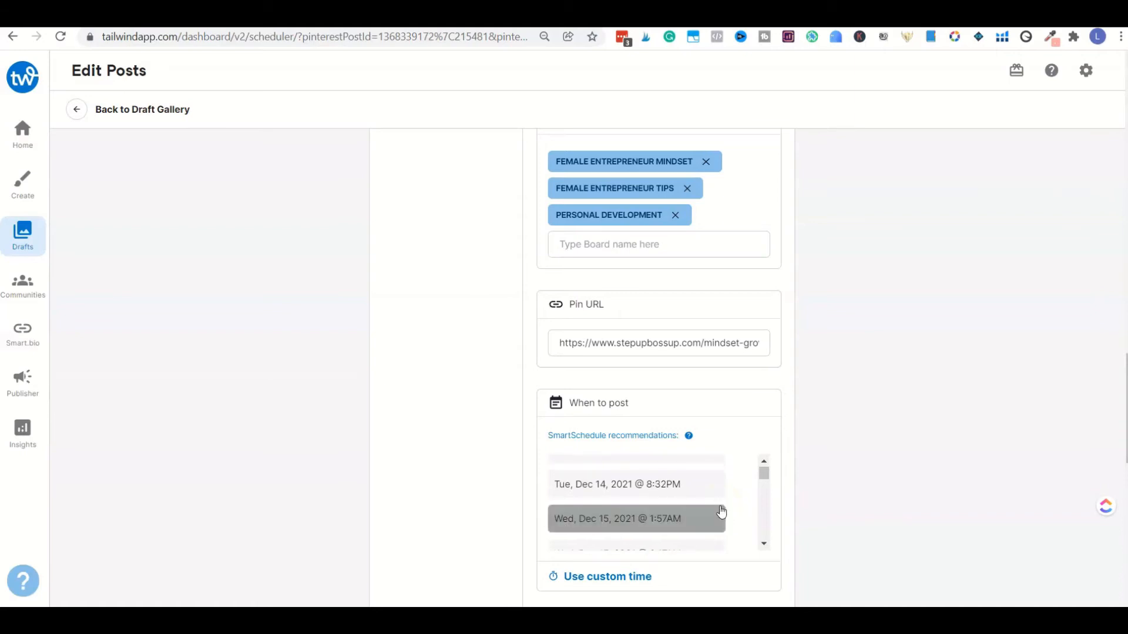
scroll(719, 509, "down", 2)
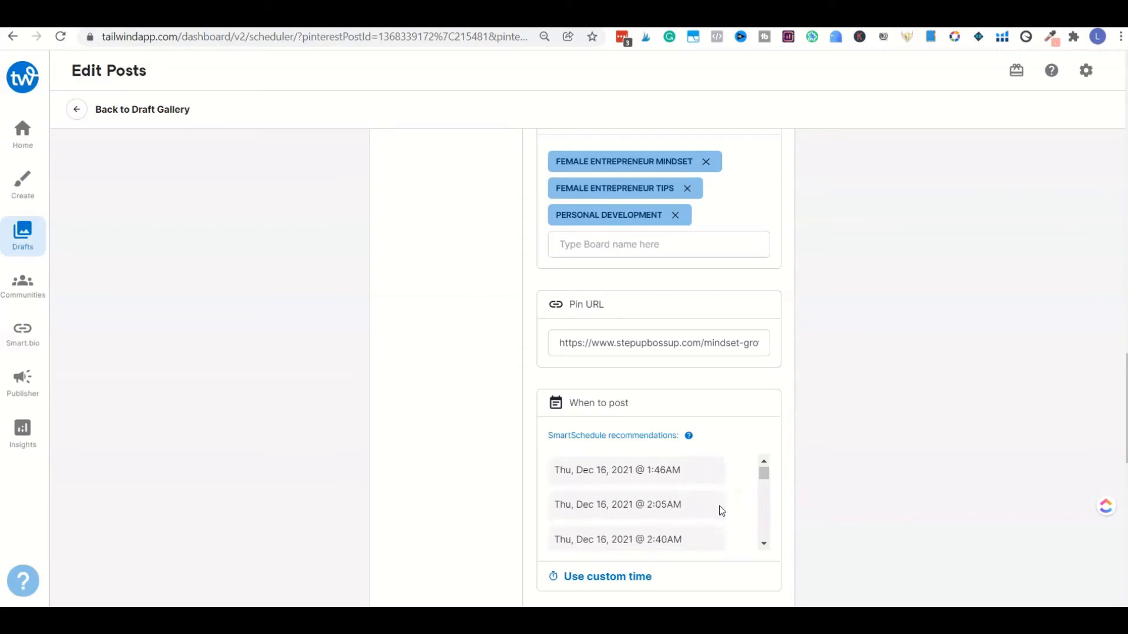
left_click(715, 469)
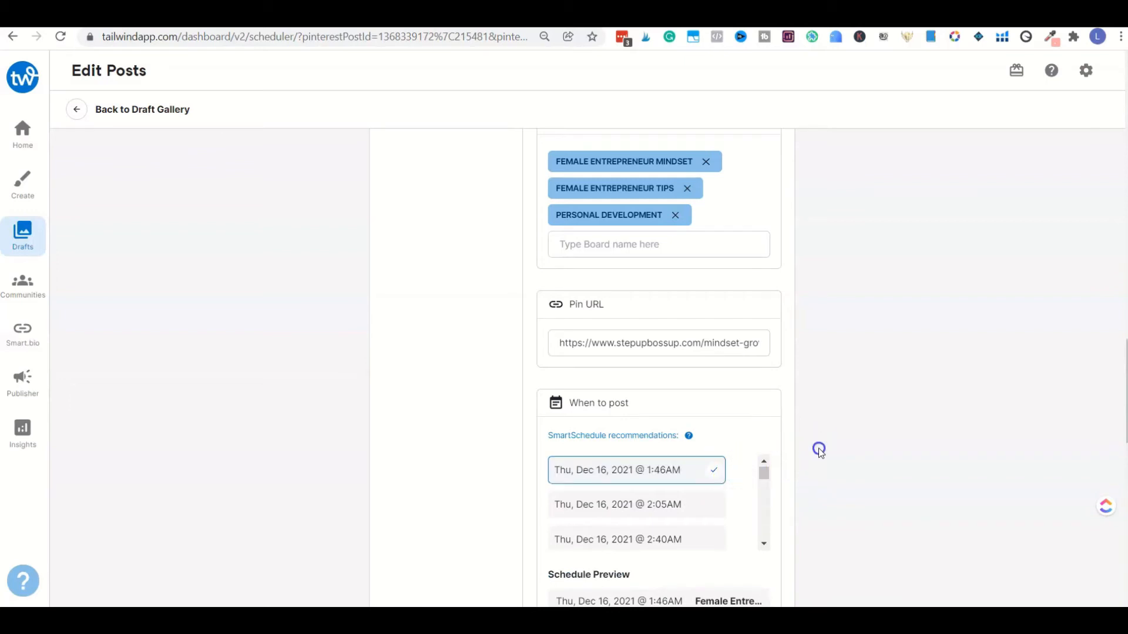
scroll(819, 448, "down", 4)
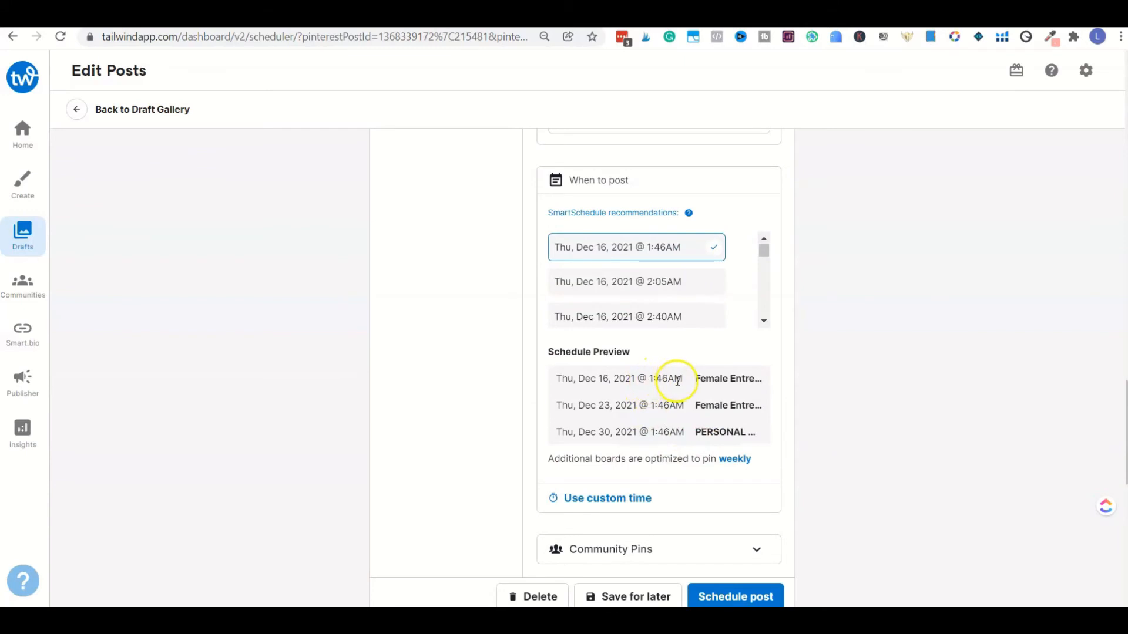
Step: Expand the third pin, "10 Easy Growth Mindset Tips For Entrepreneurs", and assign it to the Female Entrepreneur Mindset board
scroll(676, 416, "down", 4)
scroll(679, 421, "down", 5)
scroll(658, 358, "up", 2)
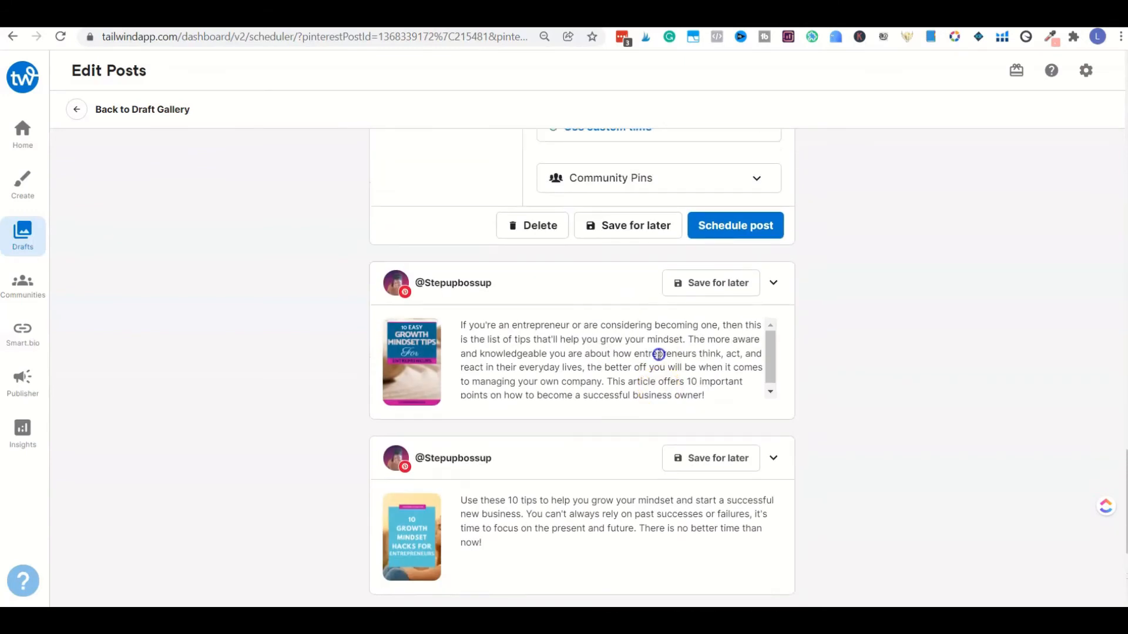
left_click(659, 355)
scroll(723, 390, "down", 6)
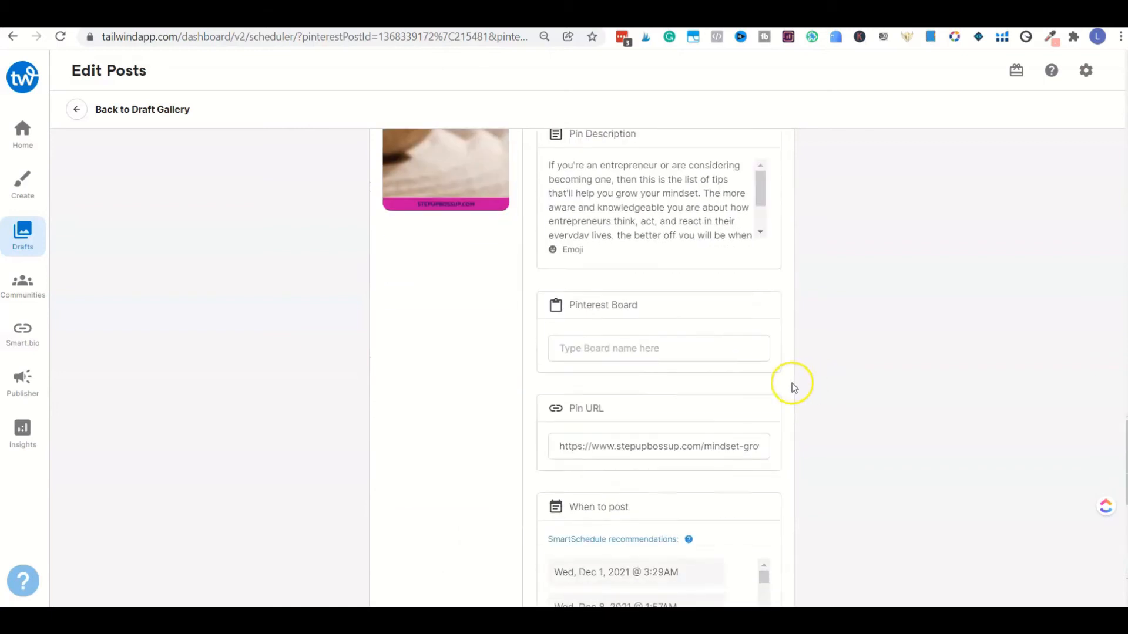
left_click(703, 283)
left_click(713, 282)
type("fe")
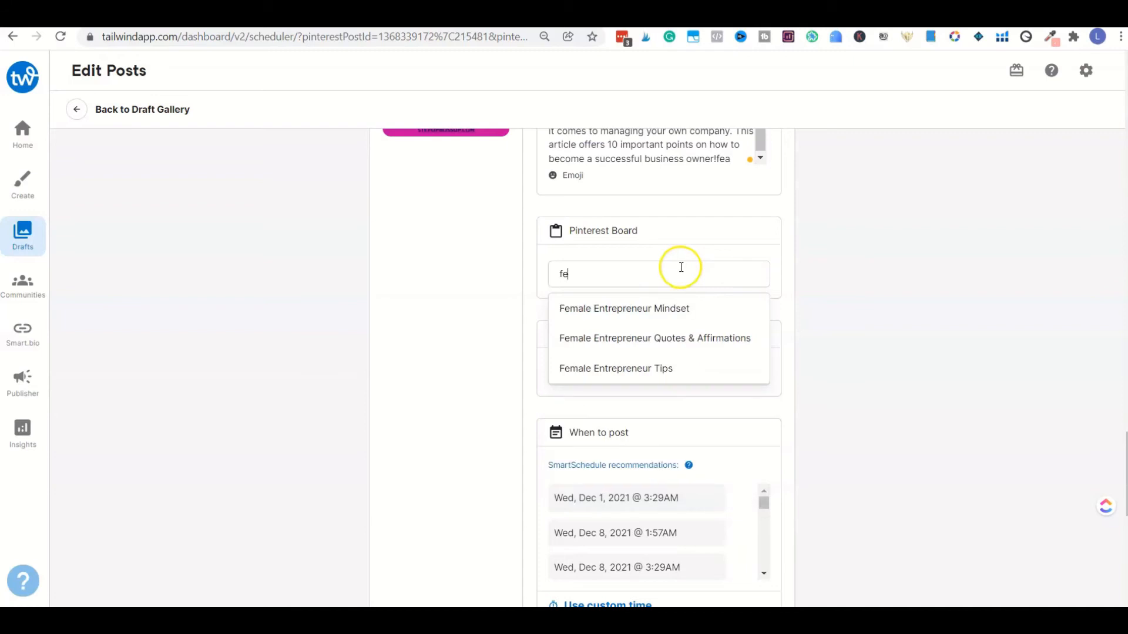
left_click(662, 307)
Step: Add the Female Entrepreneur Tips and Personal Development boards to the third pin
left_click(653, 299)
type("fea")
type("m")
key("BackSpace")
key("BackSpace")
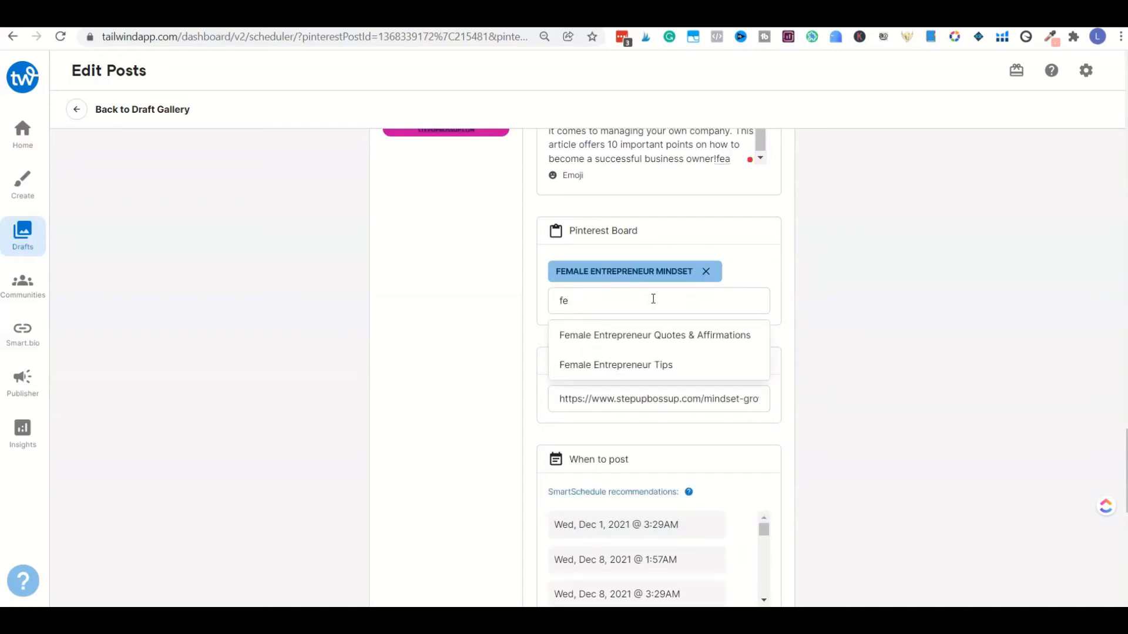
left_click(659, 363)
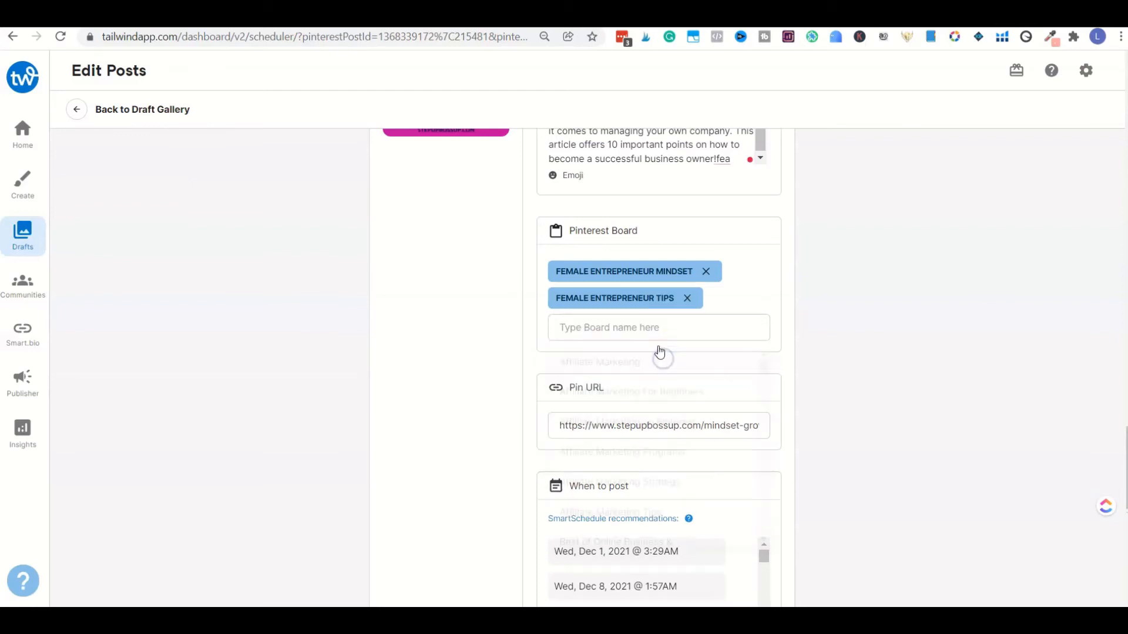
left_click(651, 327)
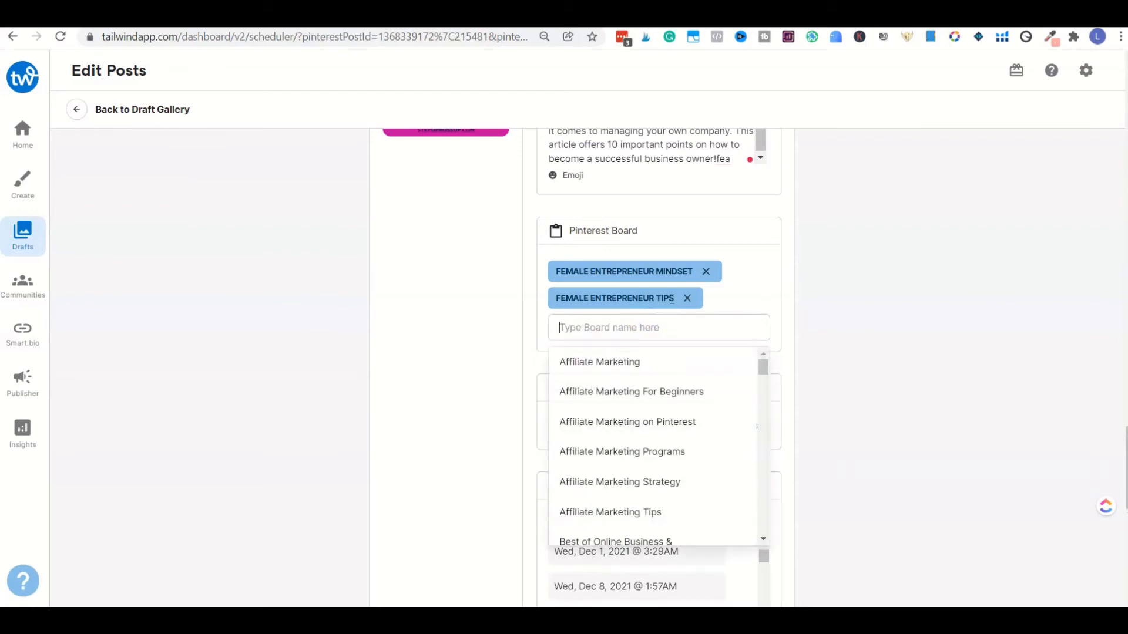
type("per")
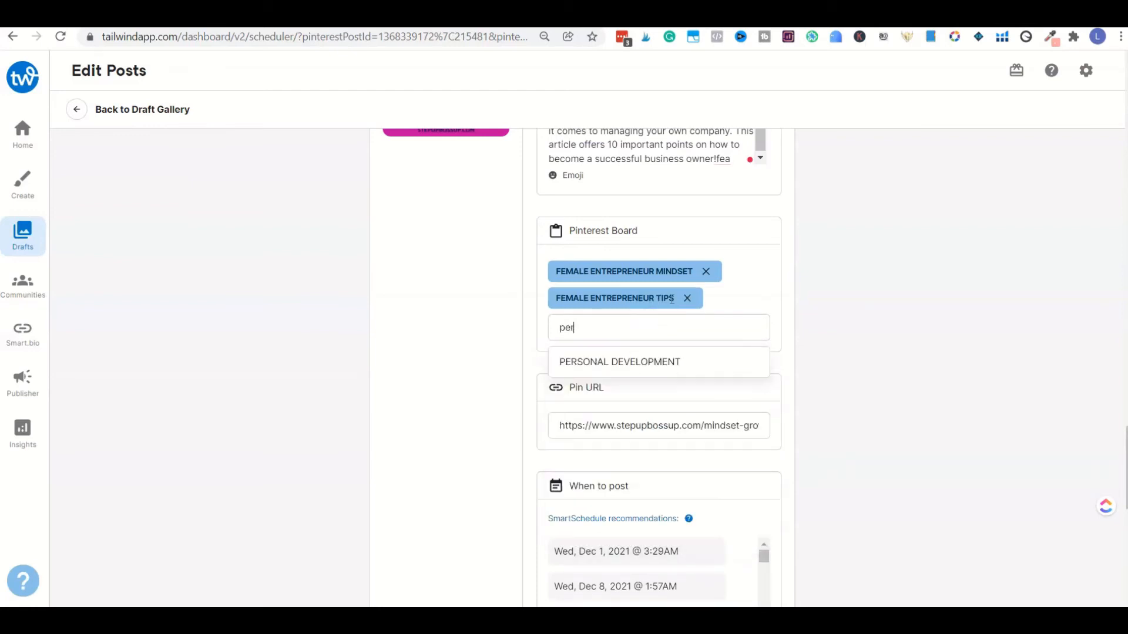
left_click(652, 361)
Step: Check the second pin's last scheduled date and choose the recommended time Fri, Dec 31, 2021 @ 2:27AM for the third pin
scroll(809, 344, "down", 4)
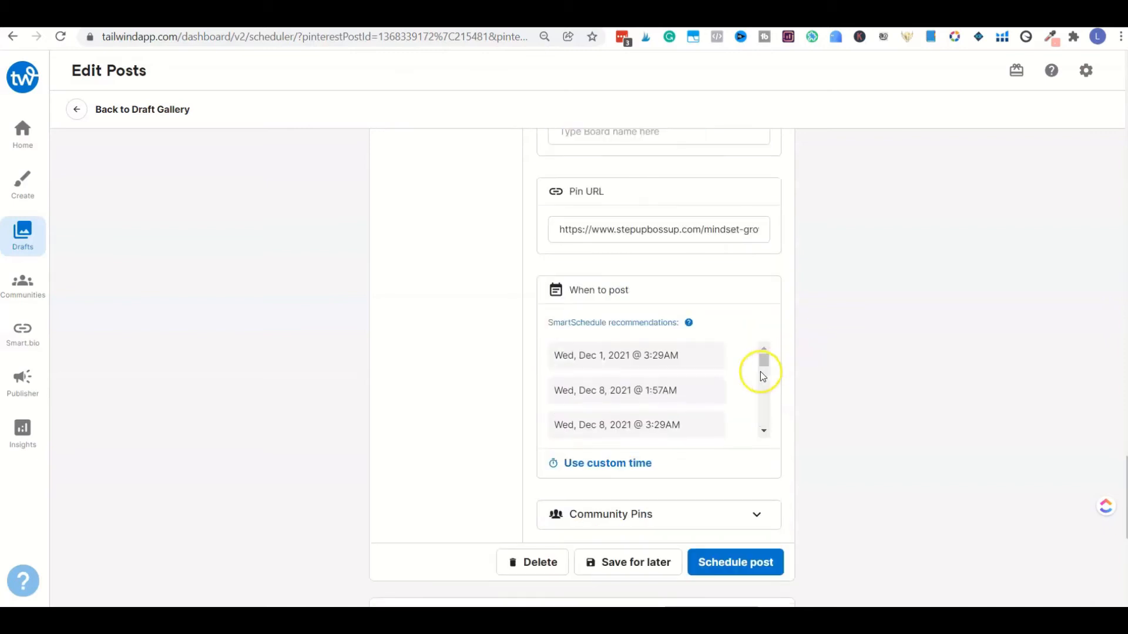
scroll(735, 383, "down", 5)
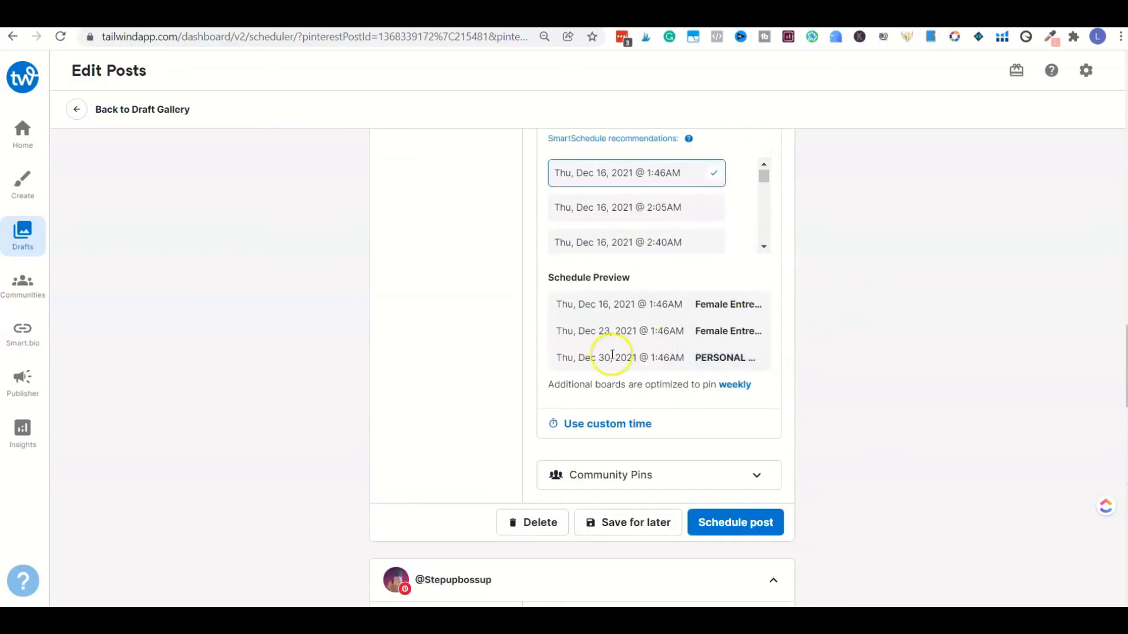
scroll(838, 334, "down", 6)
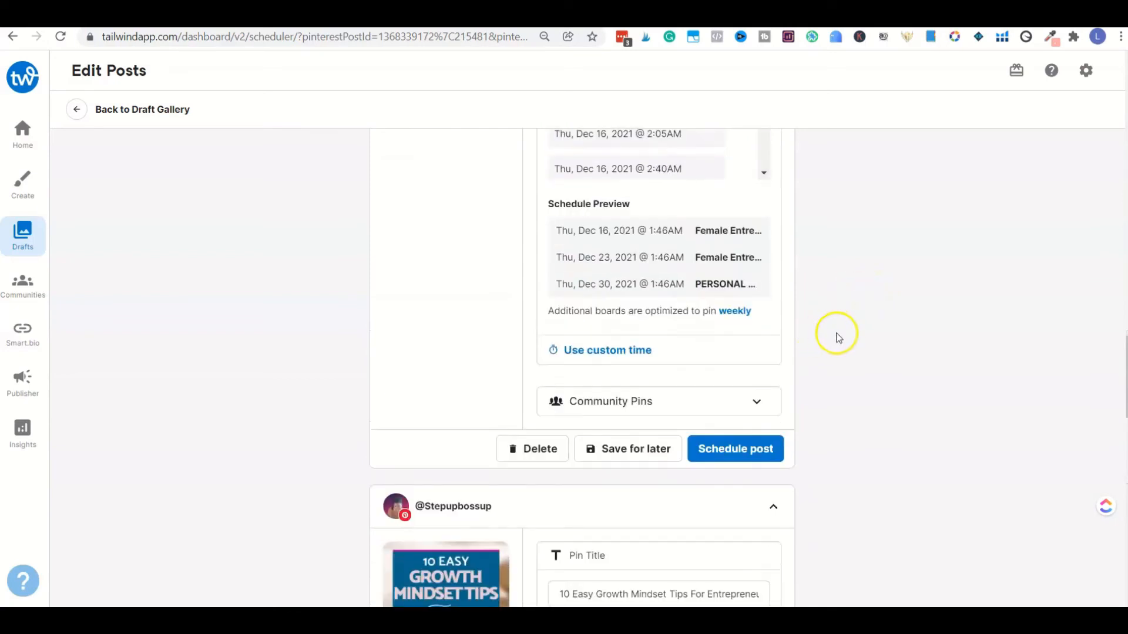
scroll(837, 334, "down", 8)
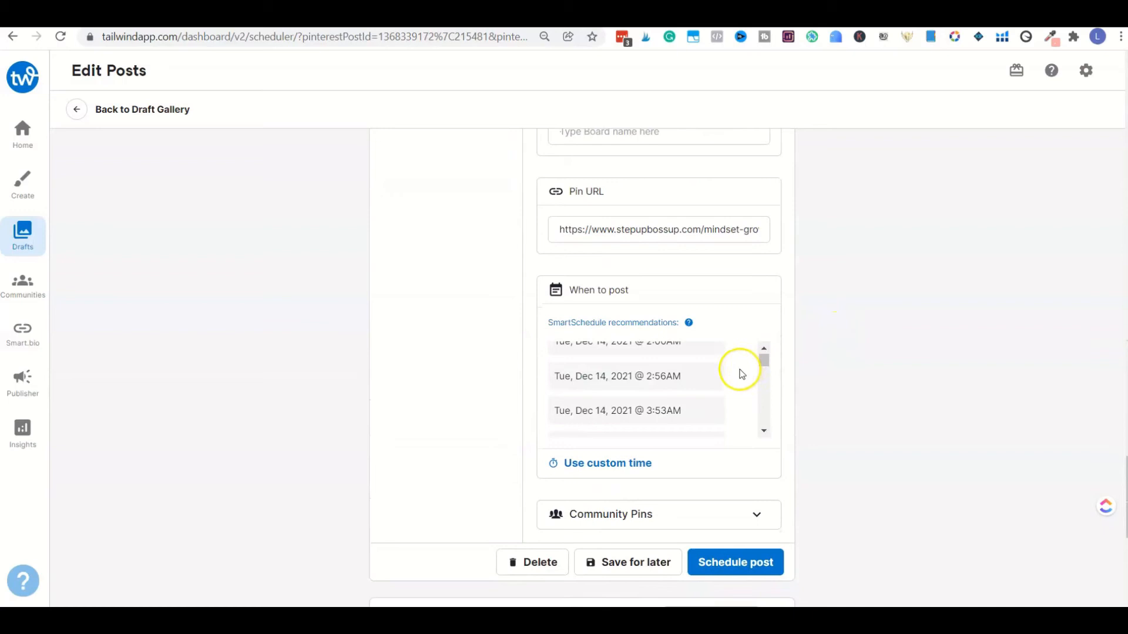
scroll(734, 376, "down", 15)
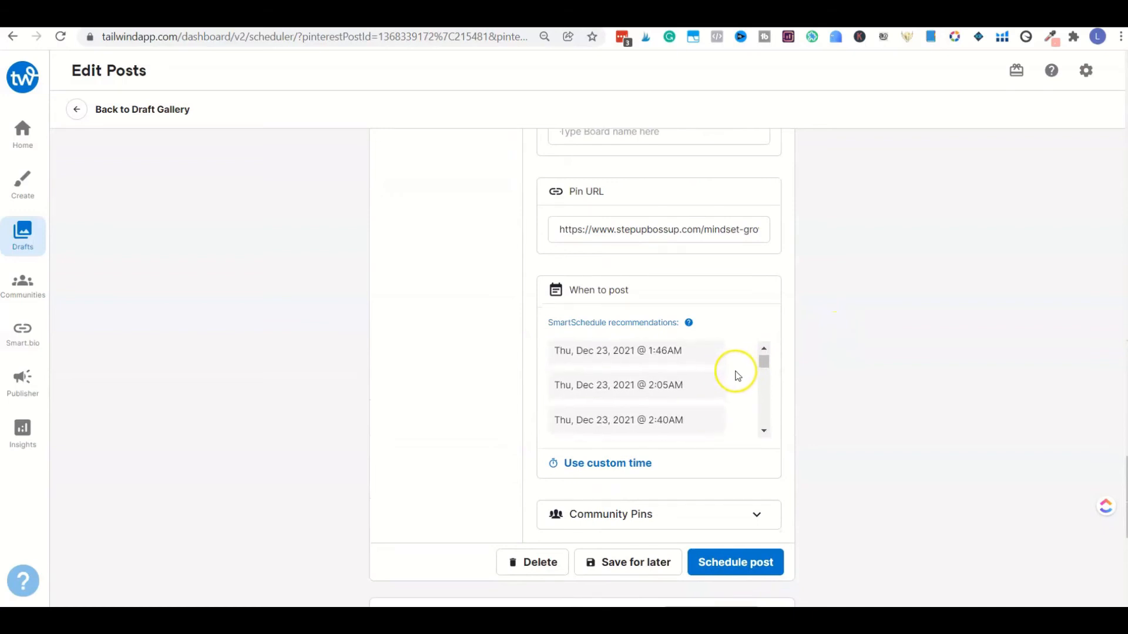
scroll(737, 376, "down", 12)
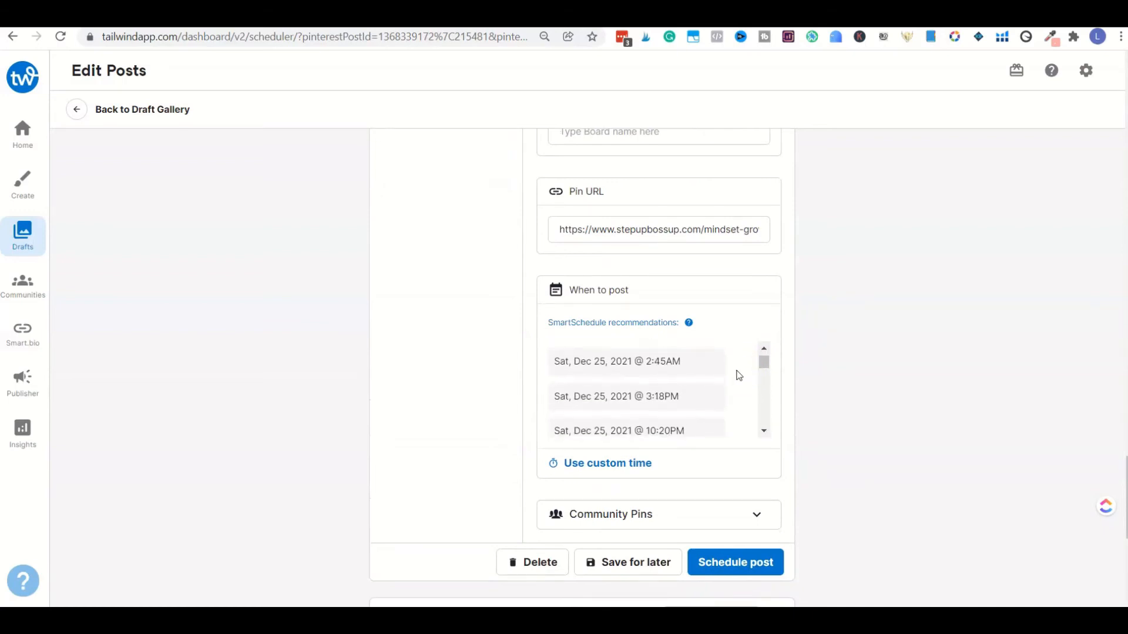
scroll(737, 379, "down", 12)
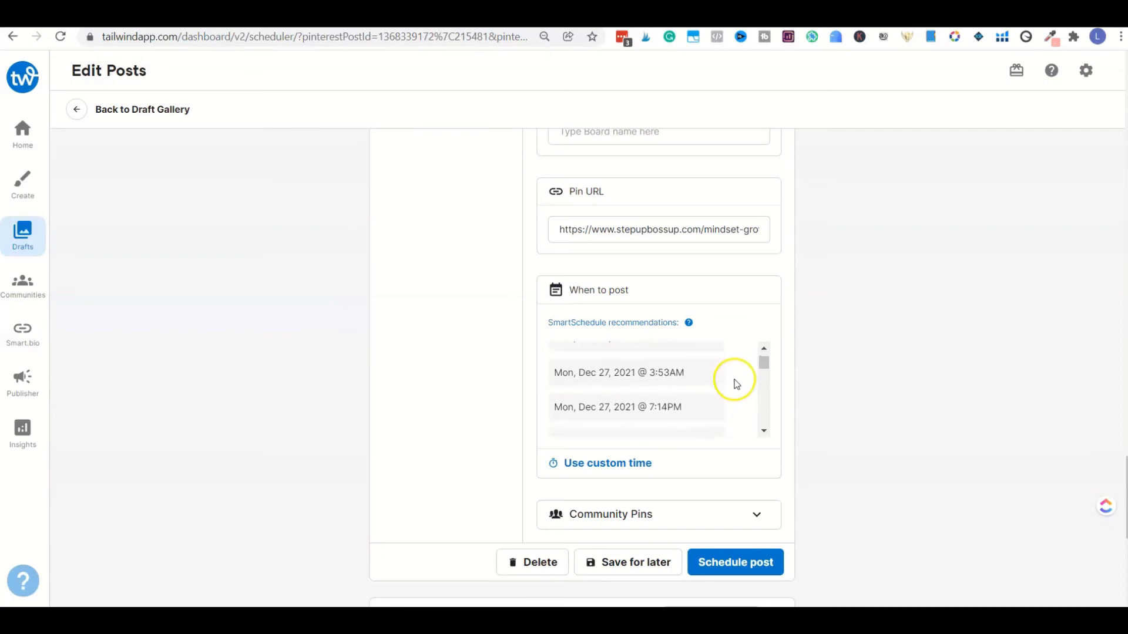
scroll(734, 387, "down", 4)
scroll(731, 393, "down", 5)
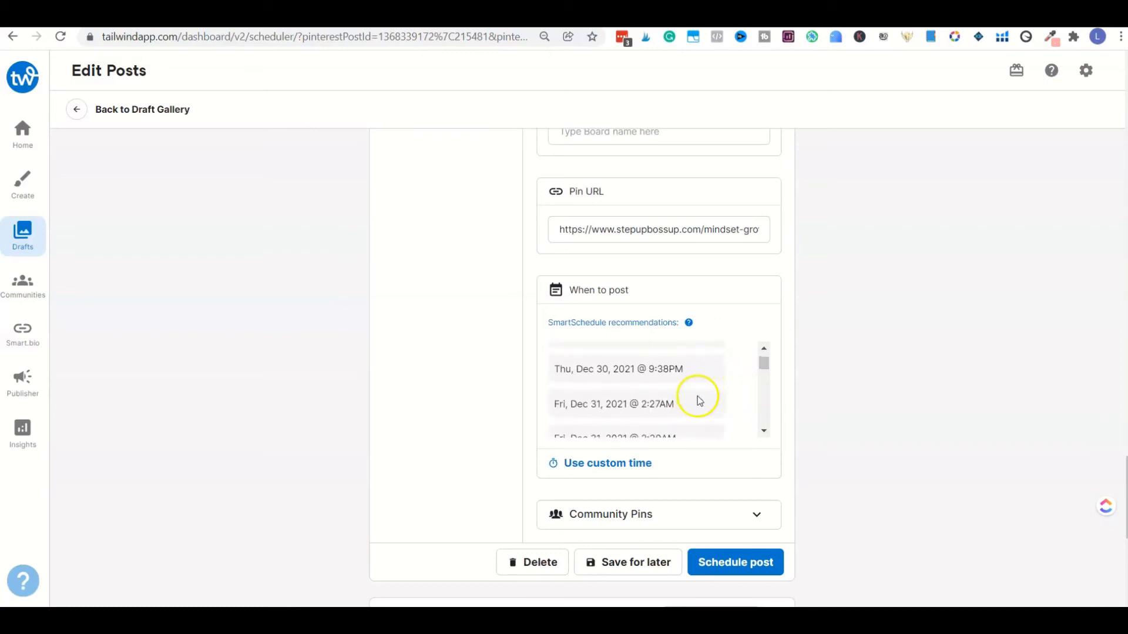
left_click(688, 403)
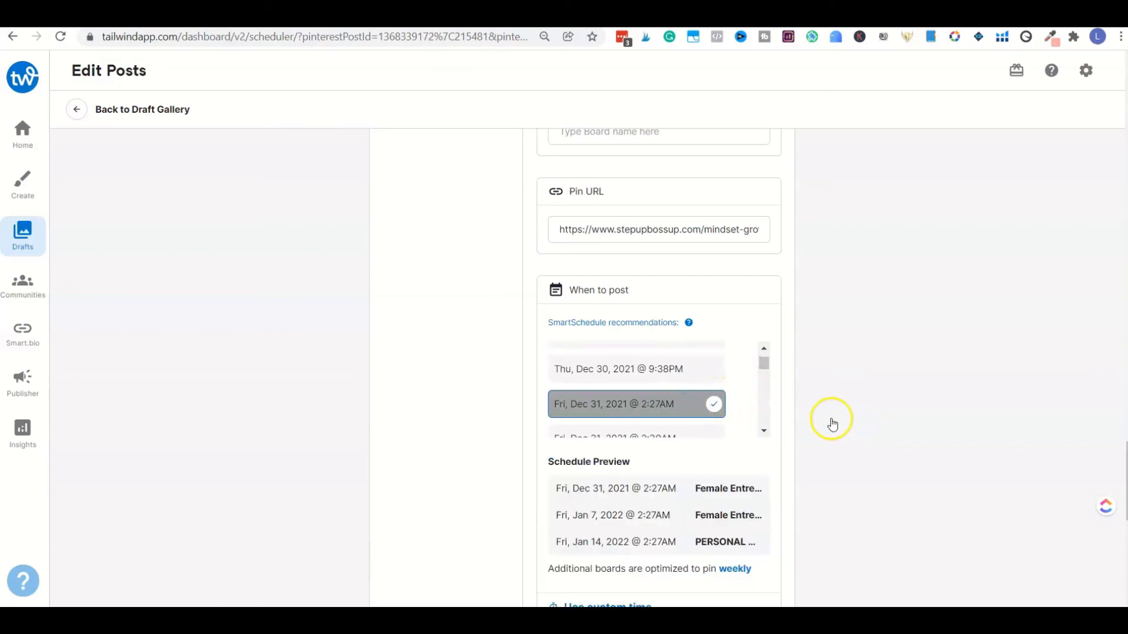
scroll(822, 418, "down", 3)
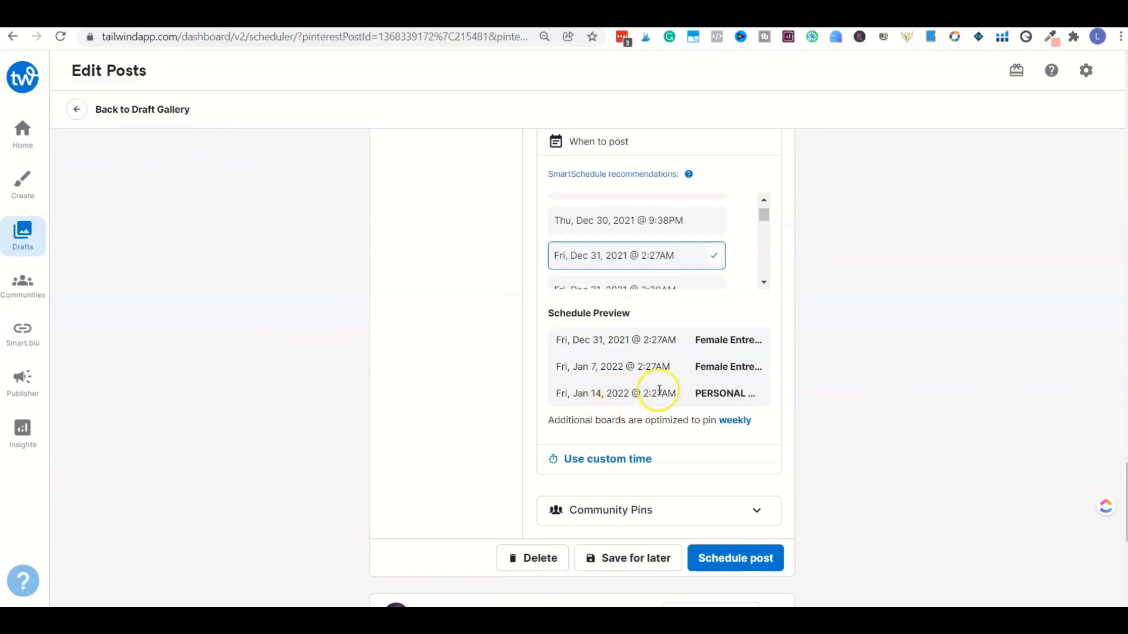
scroll(659, 393, "down", 4)
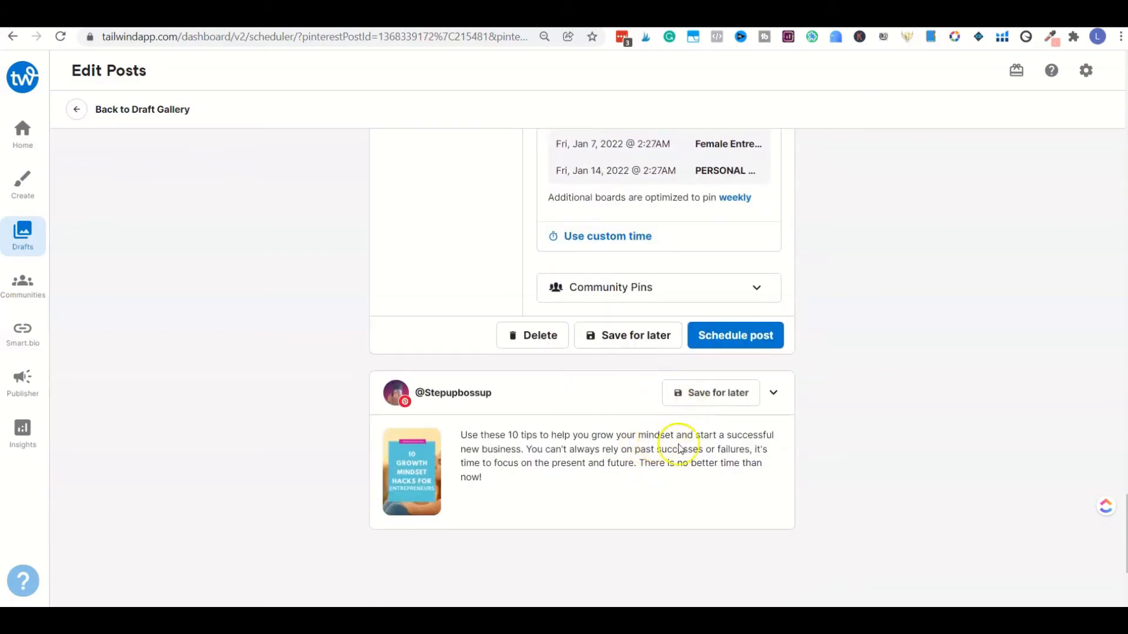
Step: Expand the fourth pin, "10 Growth Mindset Hacks For Entrepreneurs", and assign it to the Female Entrepreneur Mindset board
left_click(734, 437)
scroll(848, 441, "down", 8)
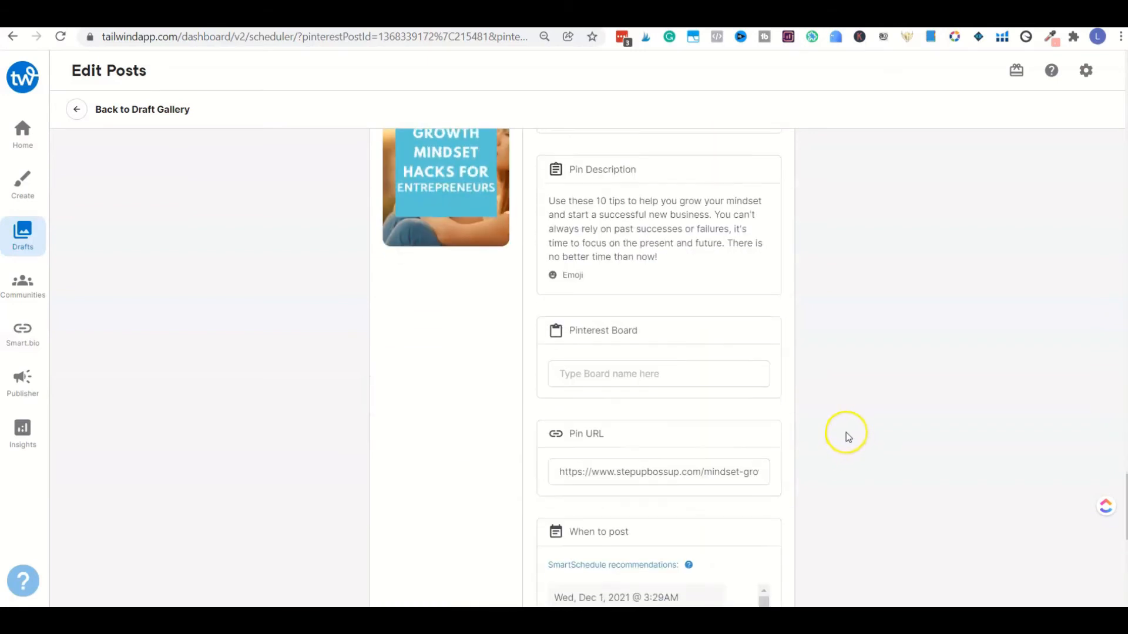
scroll(717, 395, "down", 2)
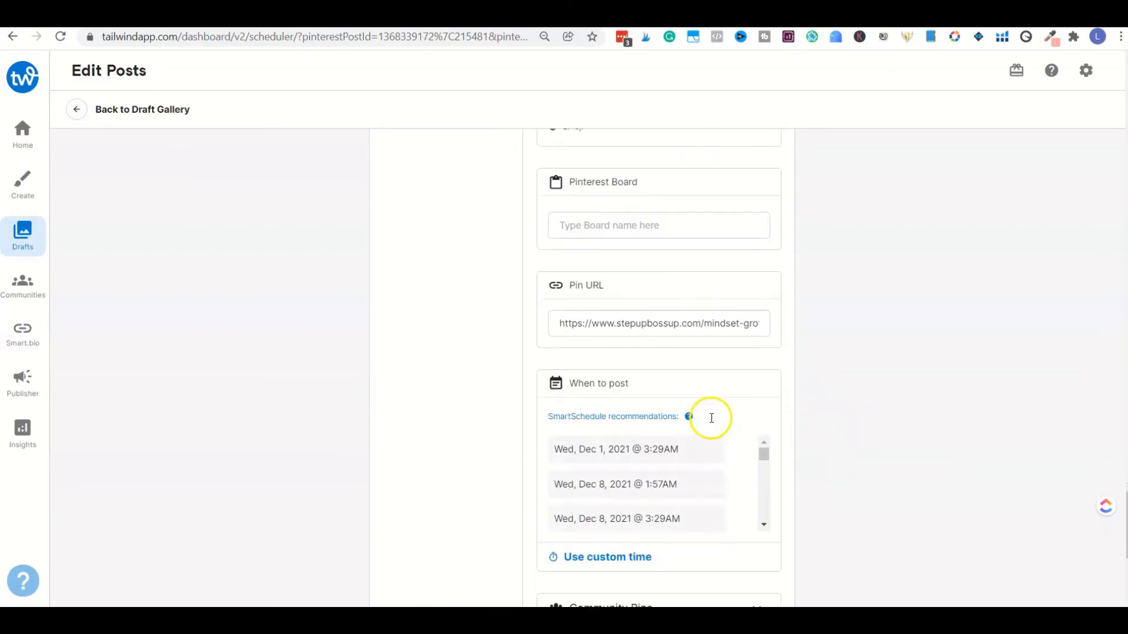
scroll(802, 227, "up", 1)
left_click(802, 227)
left_click(608, 296)
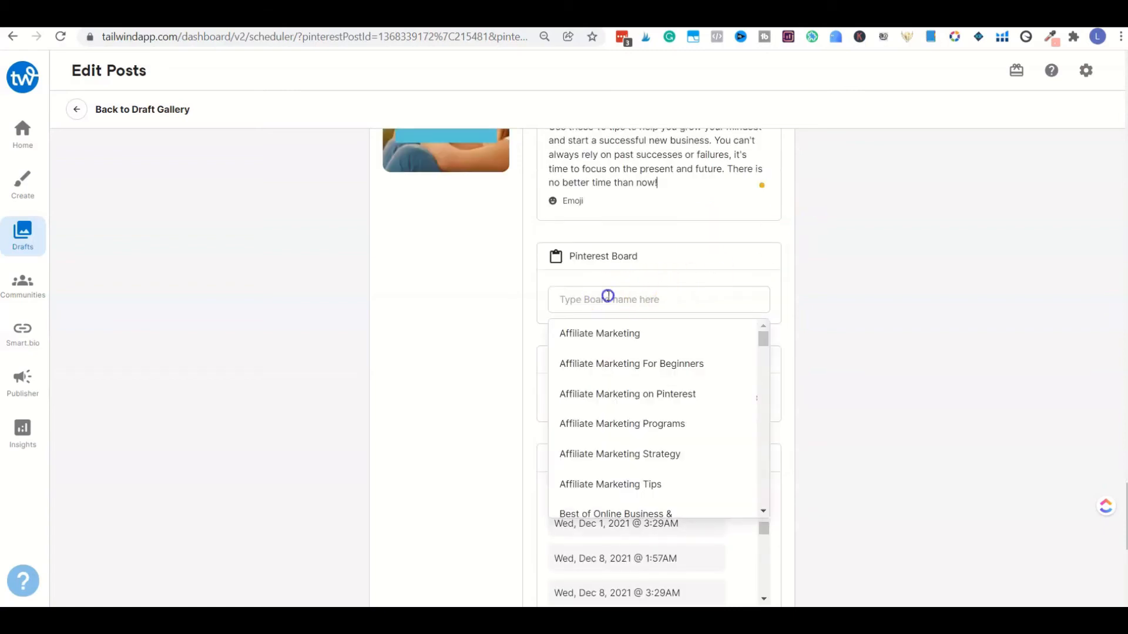
type("fema")
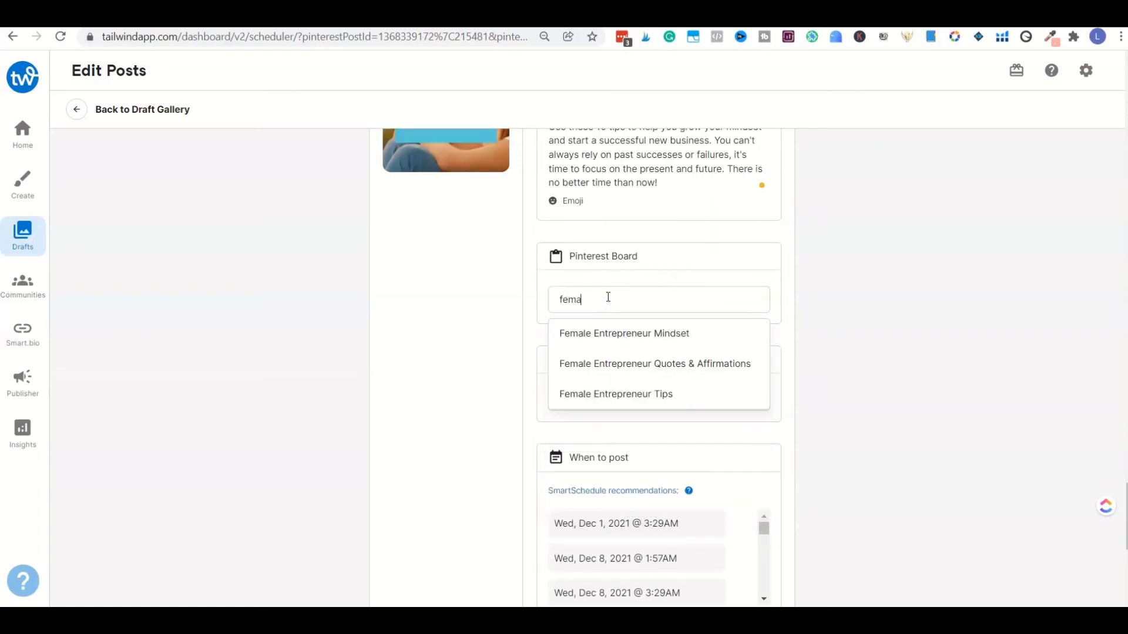
left_click(604, 330)
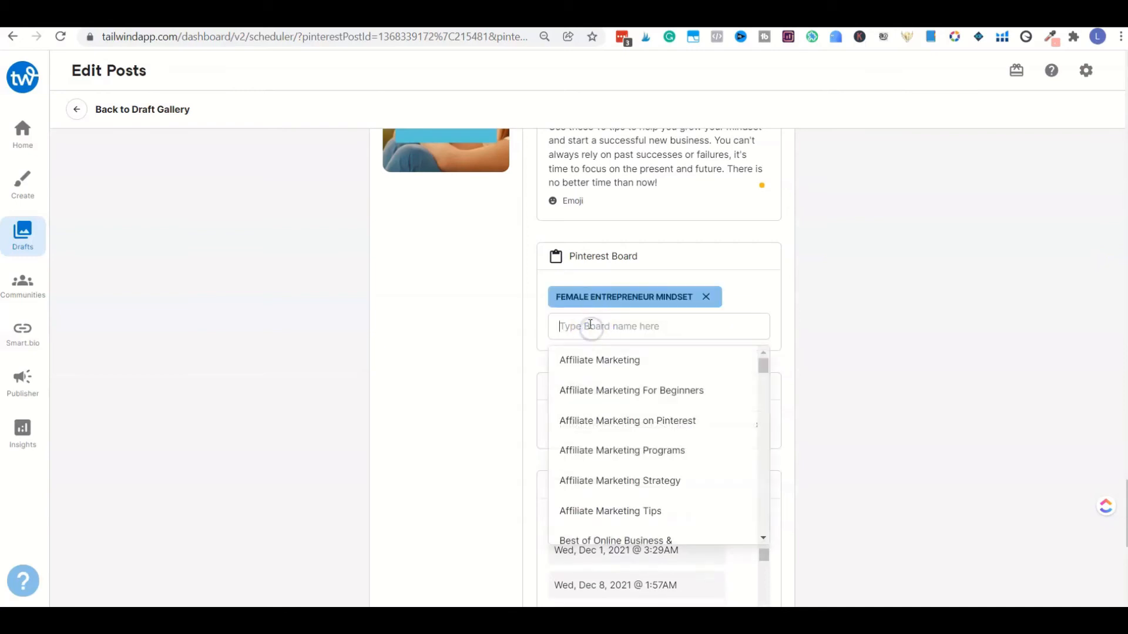
Step: Add the Female Entrepreneur Tips and Personal Development boards to the fourth pin
type("fem")
left_click(617, 389)
type("per")
left_click(624, 385)
Step: Choose the recommended time Sat, Jan 15, 2022 @ 2:02AM for the fourth pin and review its schedule preview
scroll(808, 385, "down", 4)
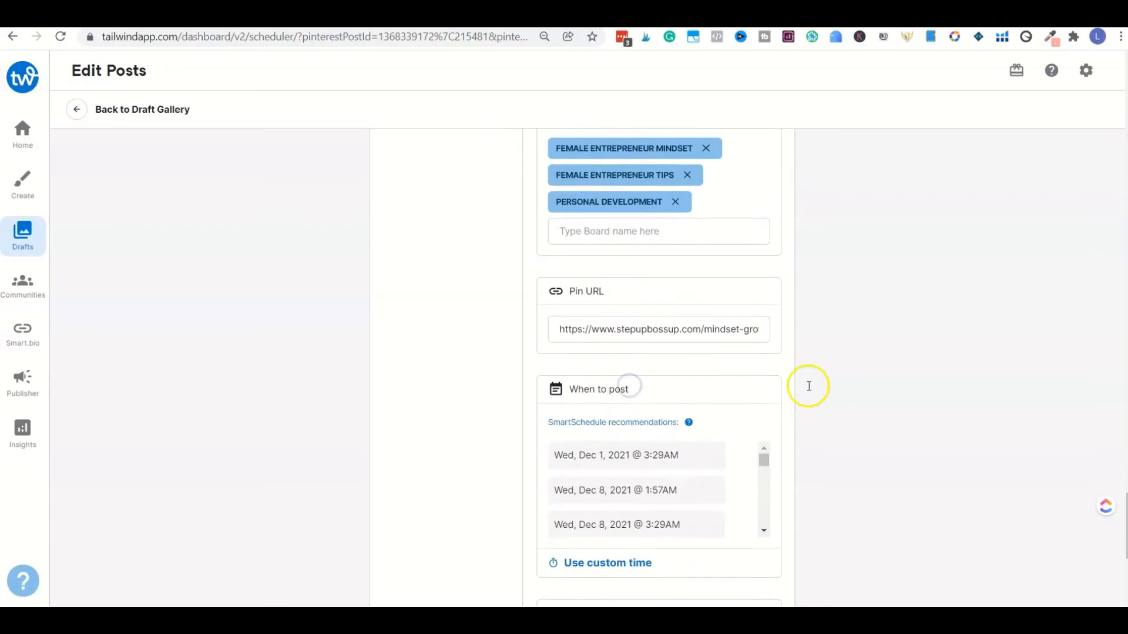
left_click_drag(763, 439, 760, 397)
scroll(717, 416, "up", 5)
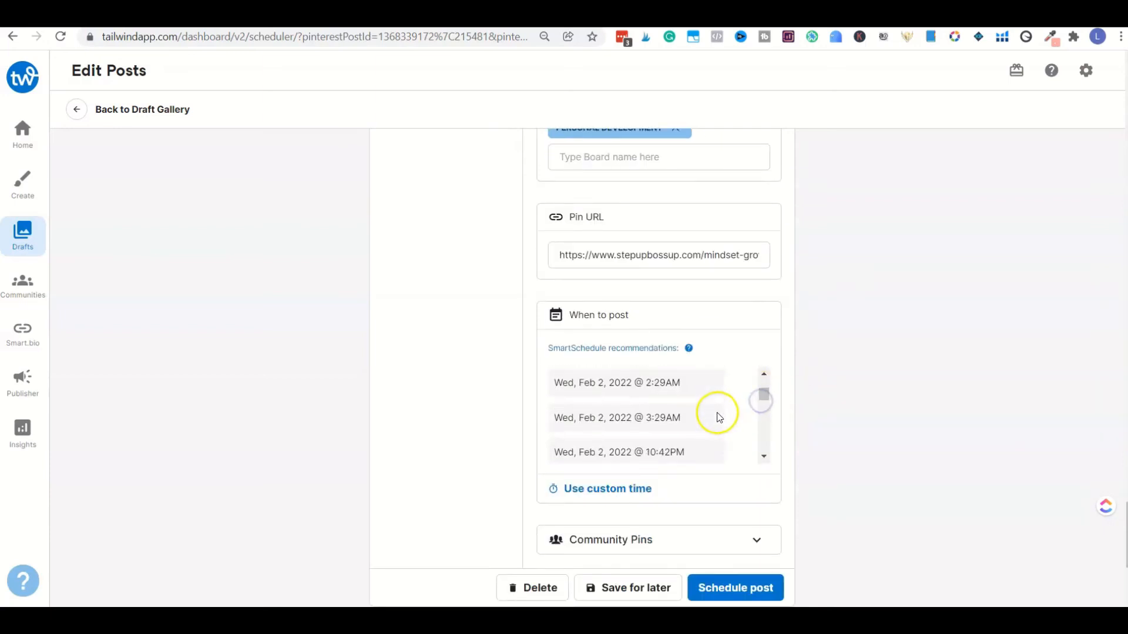
scroll(717, 416, "up", 6)
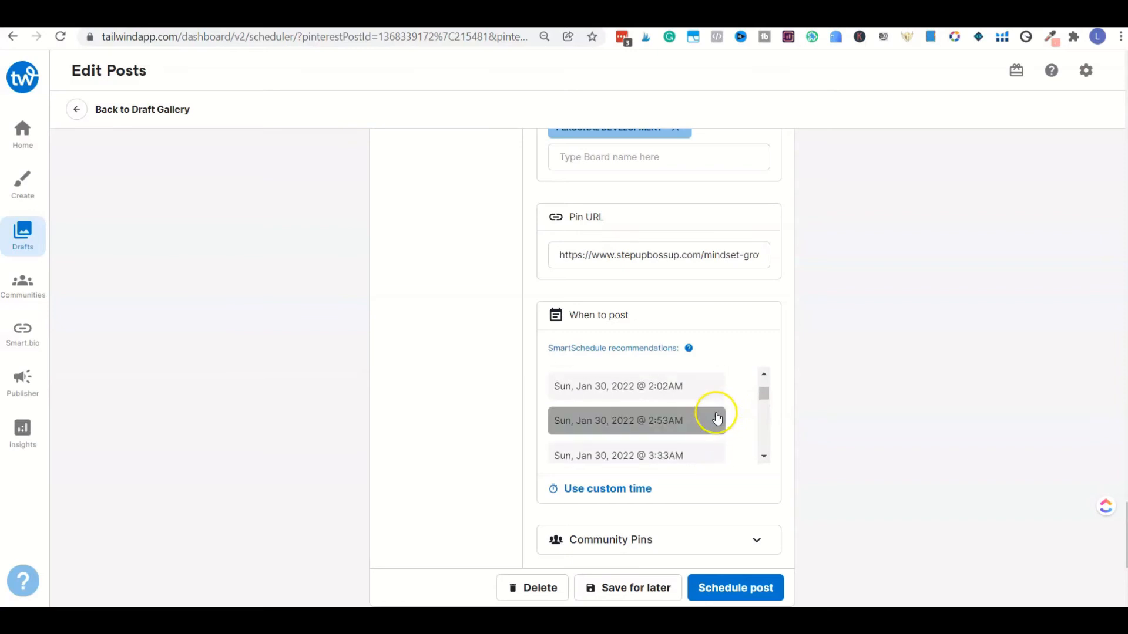
scroll(716, 413, "up", 8)
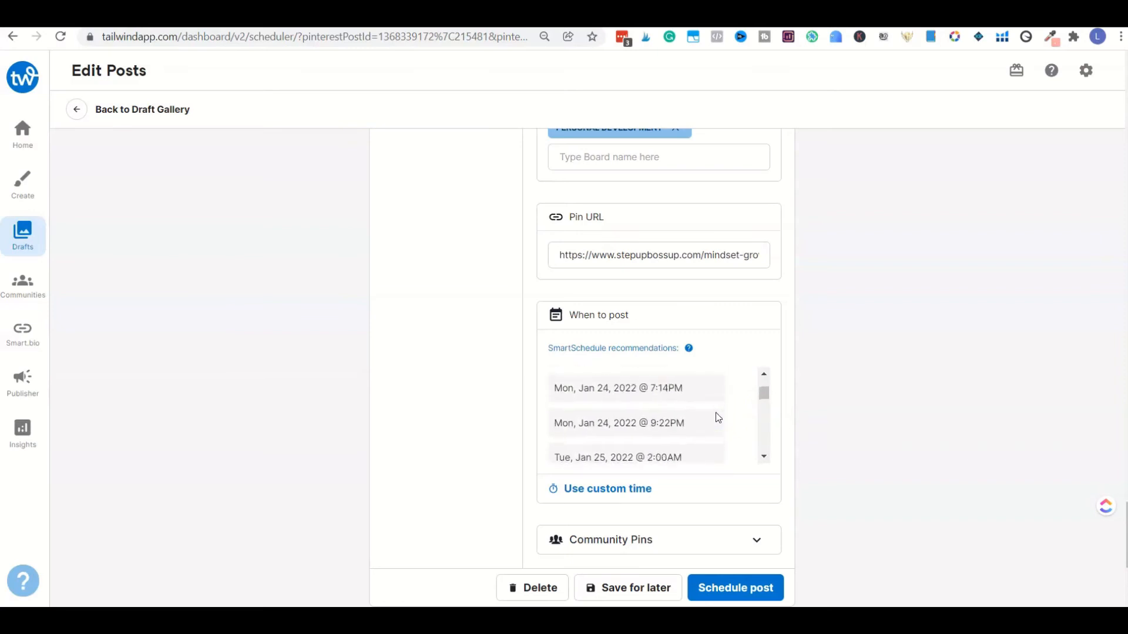
scroll(716, 418, "up", 8)
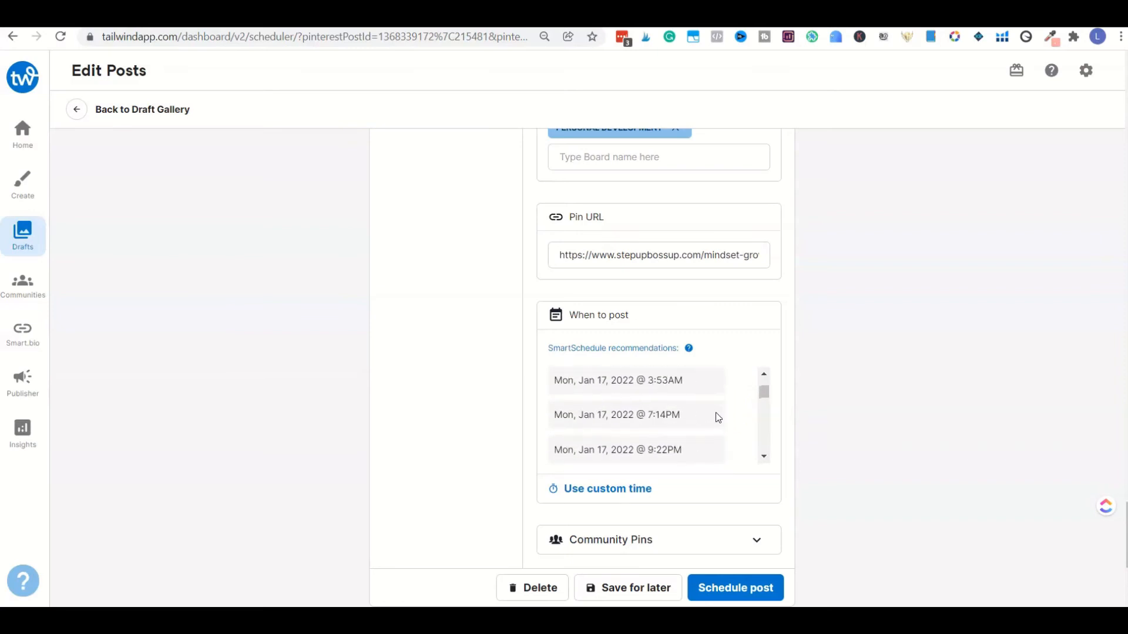
scroll(716, 418, "up", 8)
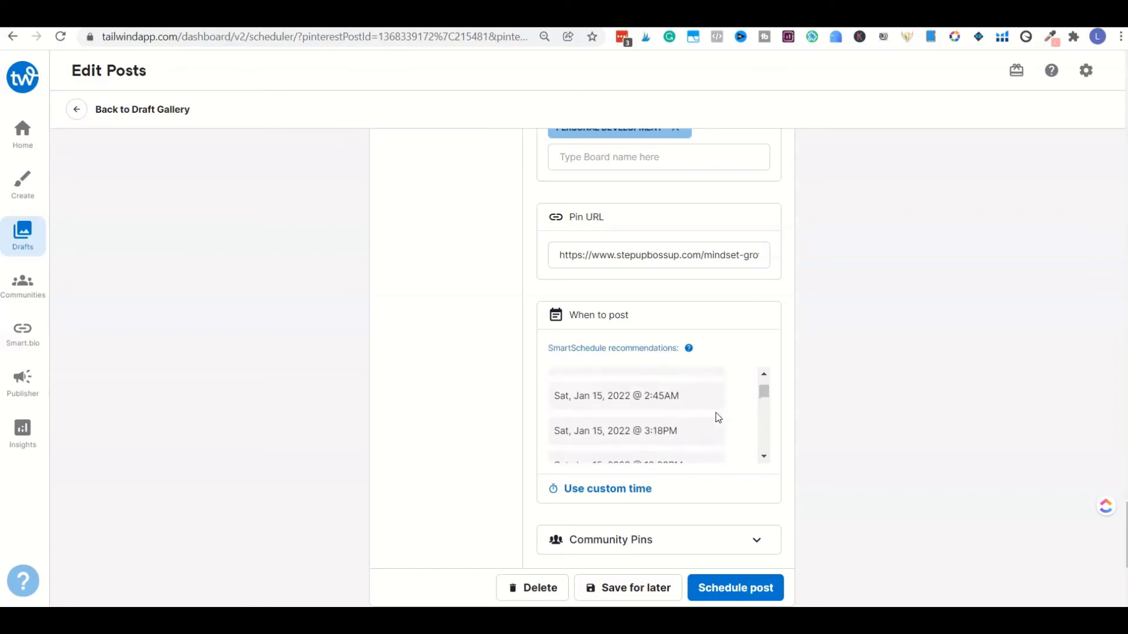
scroll(715, 415, "down", 2)
left_click(697, 412)
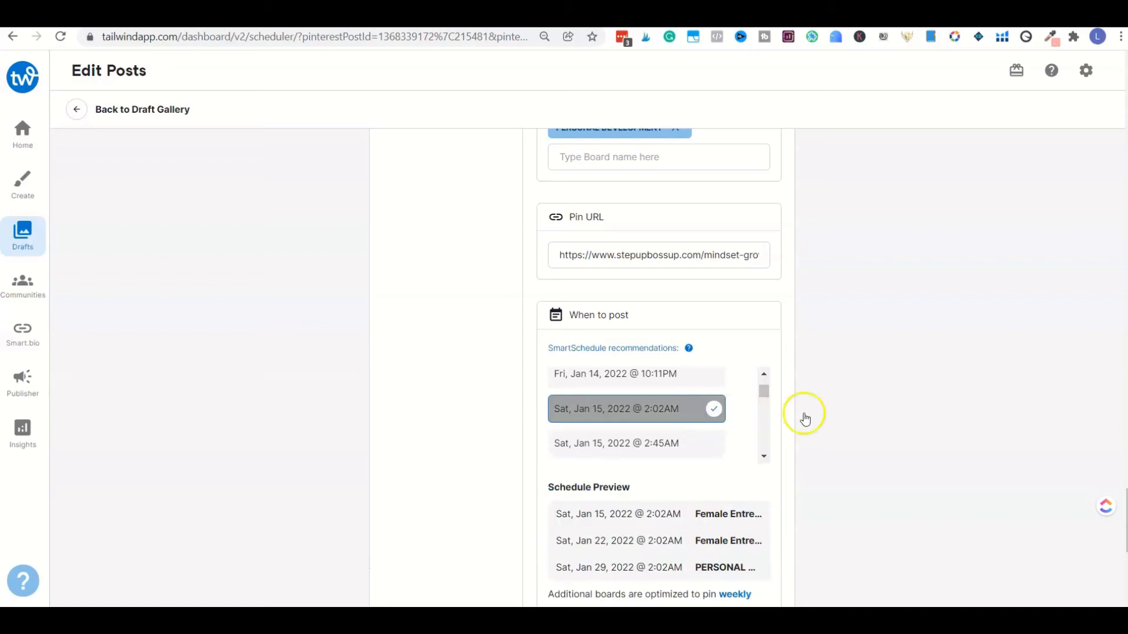
scroll(834, 417, "down", 3)
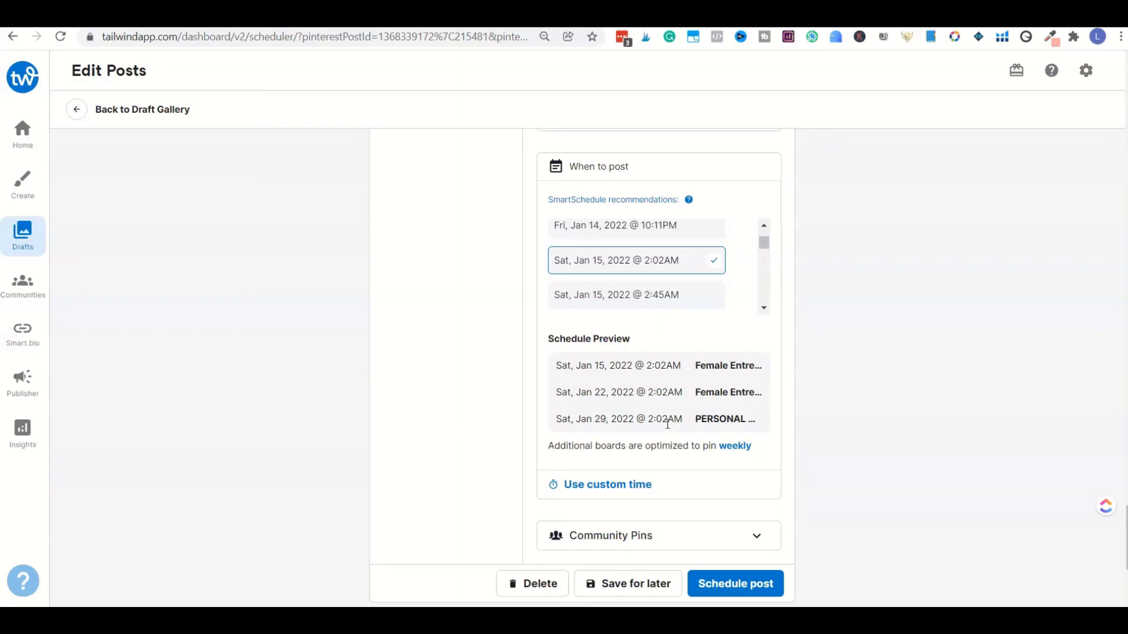
scroll(798, 422, "up", 6)
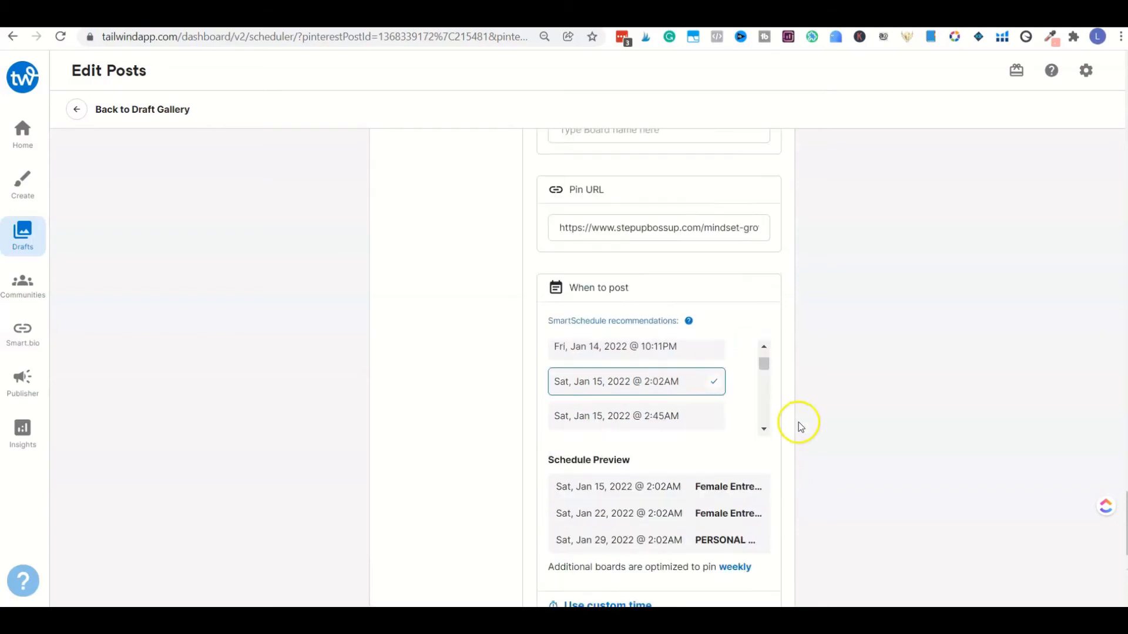
scroll(823, 410, "down", 20)
Step: Return to the first pin, "10 Ways To Grow Your Mindset As An Entrepreneur", and expand its Community Pins options
scroll(828, 415, "up", 15)
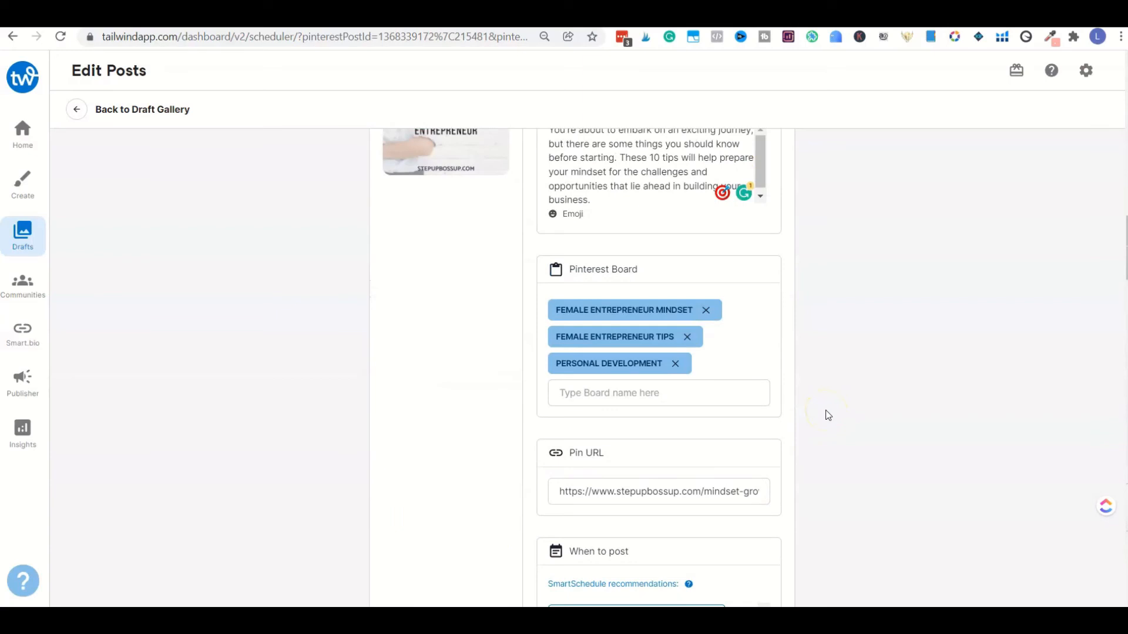
scroll(828, 415, "up", 5)
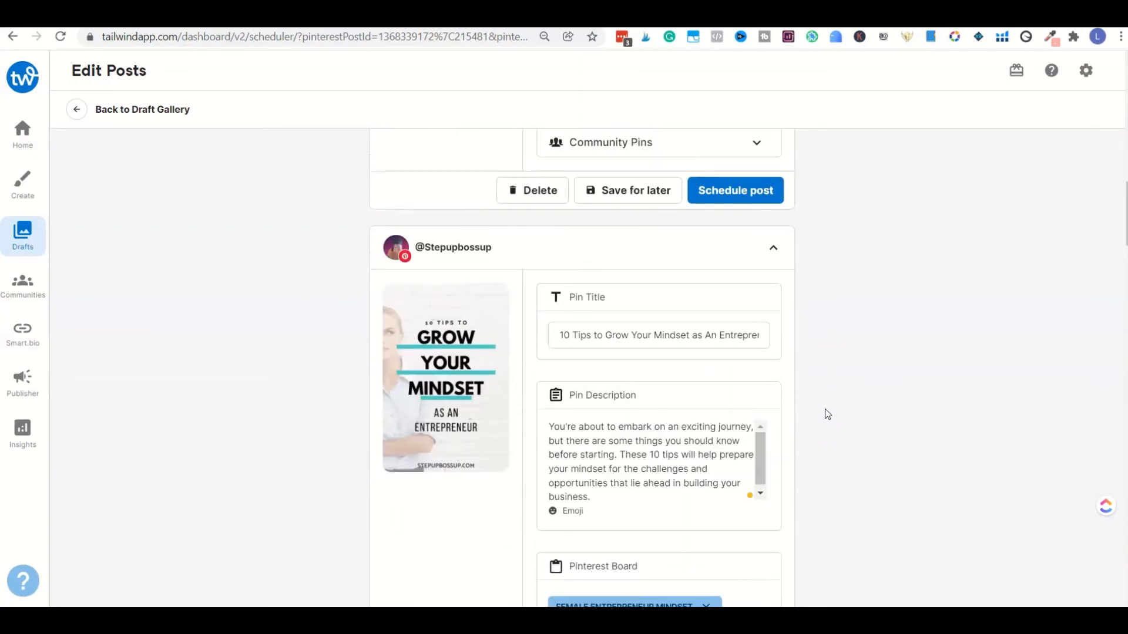
scroll(827, 414, "up", 15)
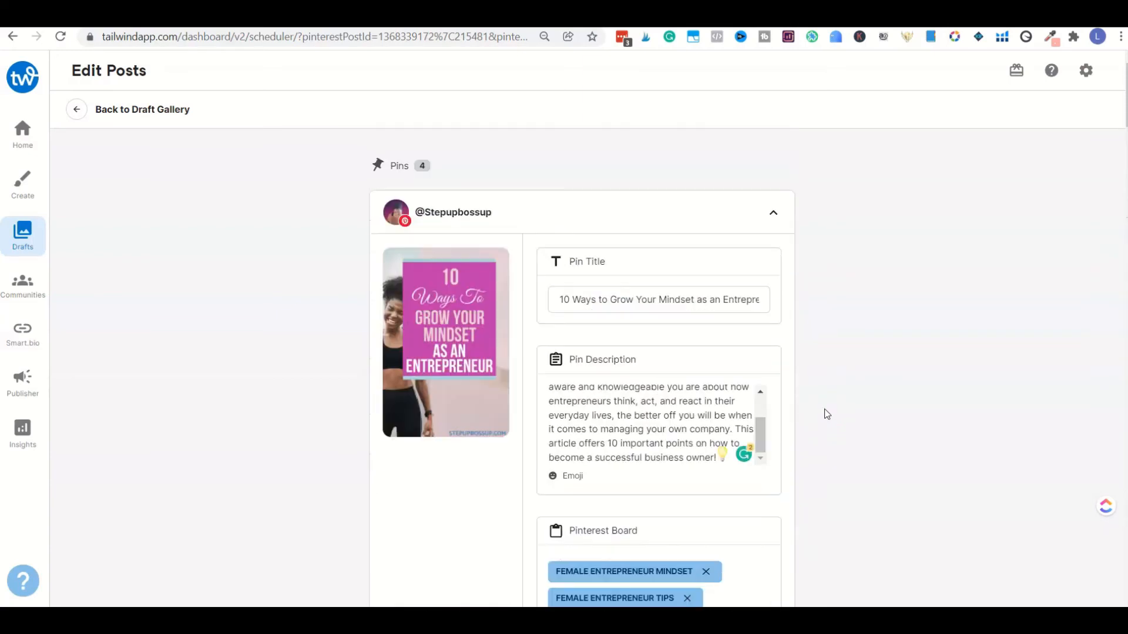
scroll(827, 414, "down", 10)
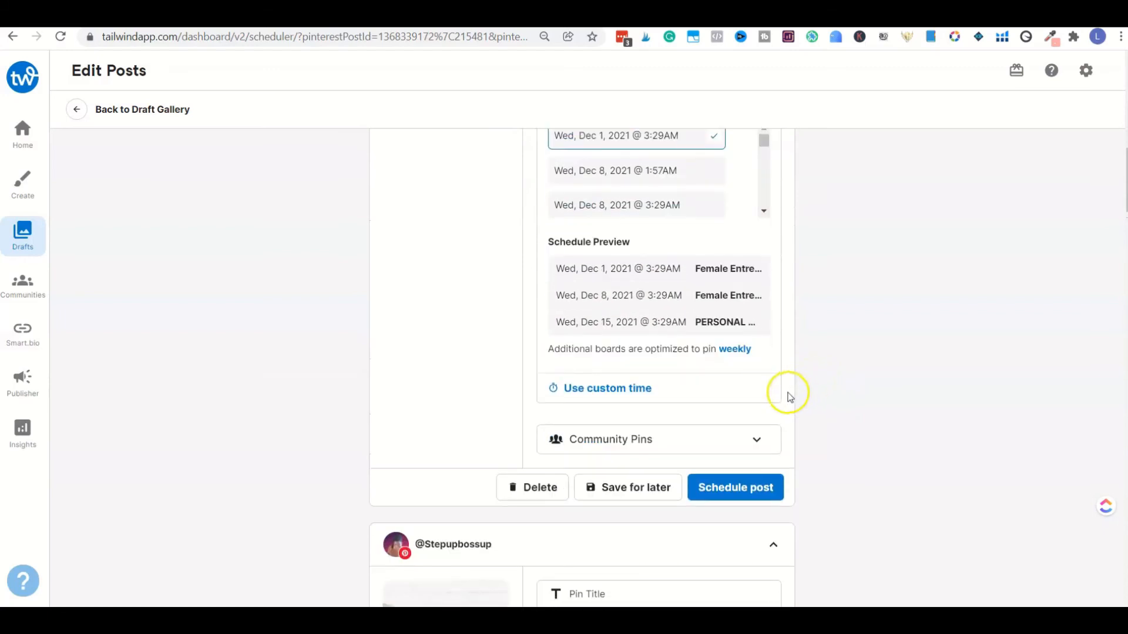
left_click(756, 439)
scroll(823, 421, "down", 3)
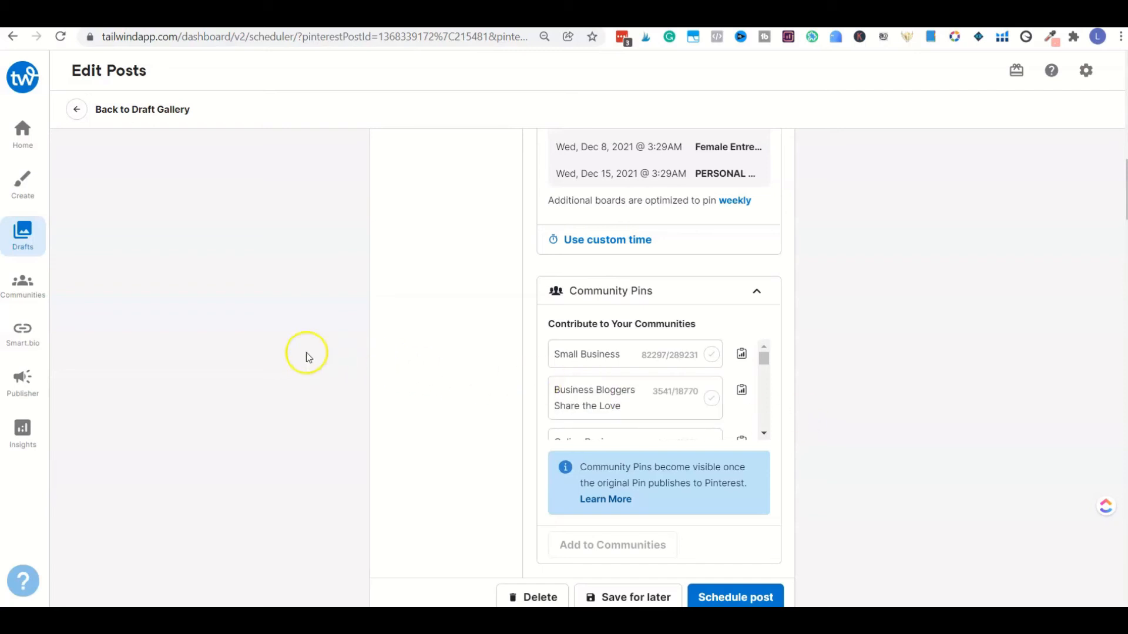
left_click(43, 287)
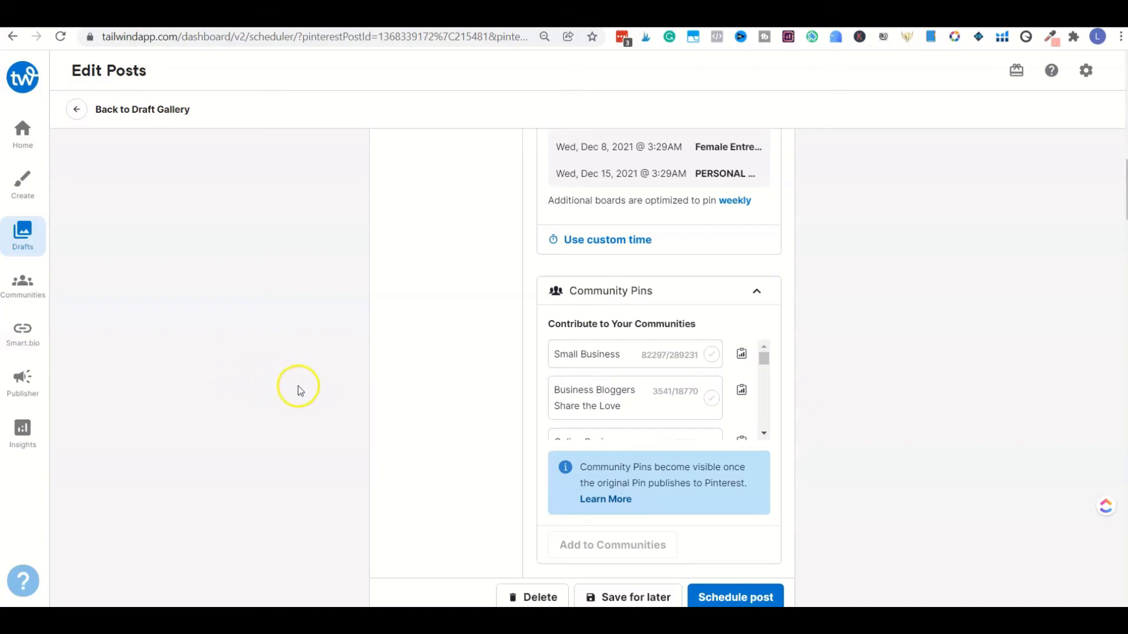
scroll(862, 360, "up", 8)
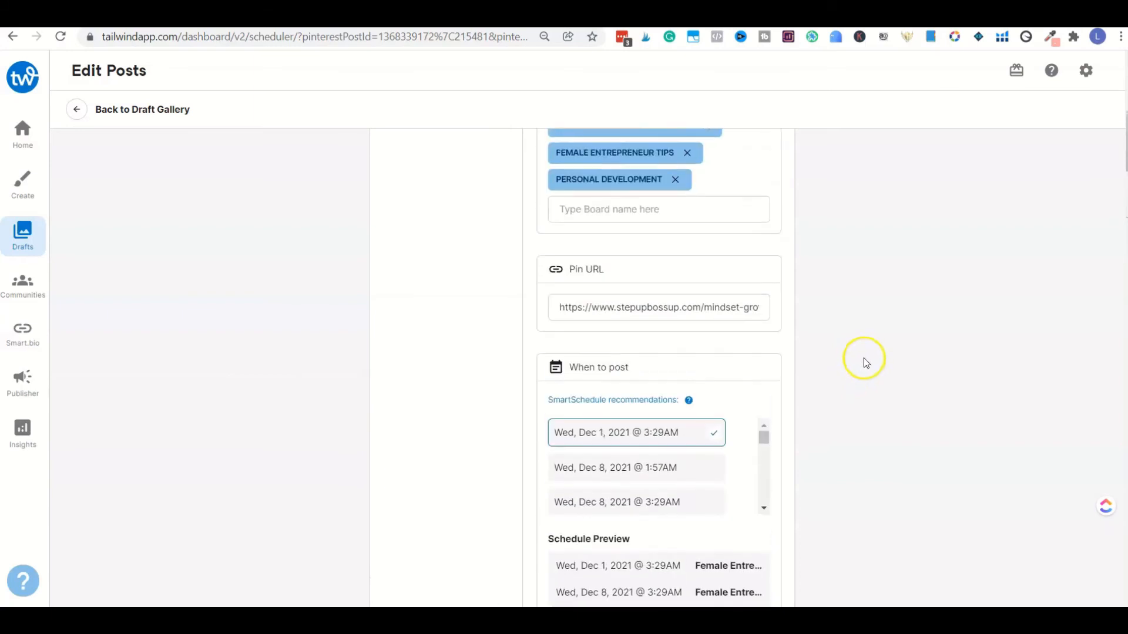
scroll(862, 357, "up", 7)
scroll(850, 355, "down", 8)
scroll(848, 357, "down", 6)
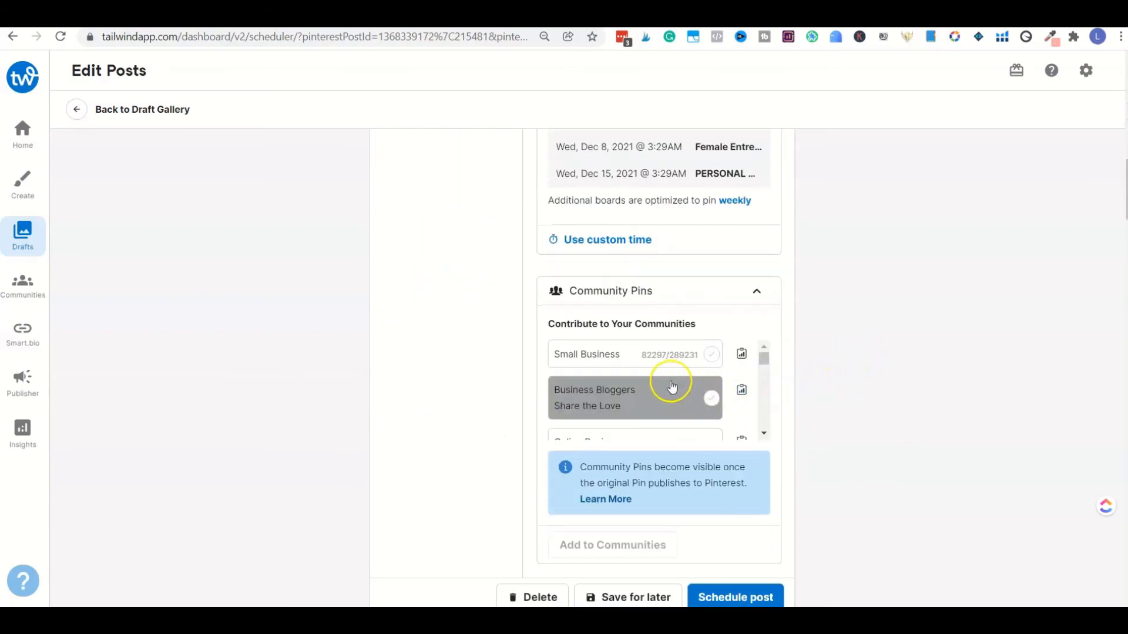
Step: Select the Small Business and Marketing Advice for Creatorpreneurs communities for the first pin and look through the other communities
scroll(671, 386, "up", 1)
left_click(706, 390)
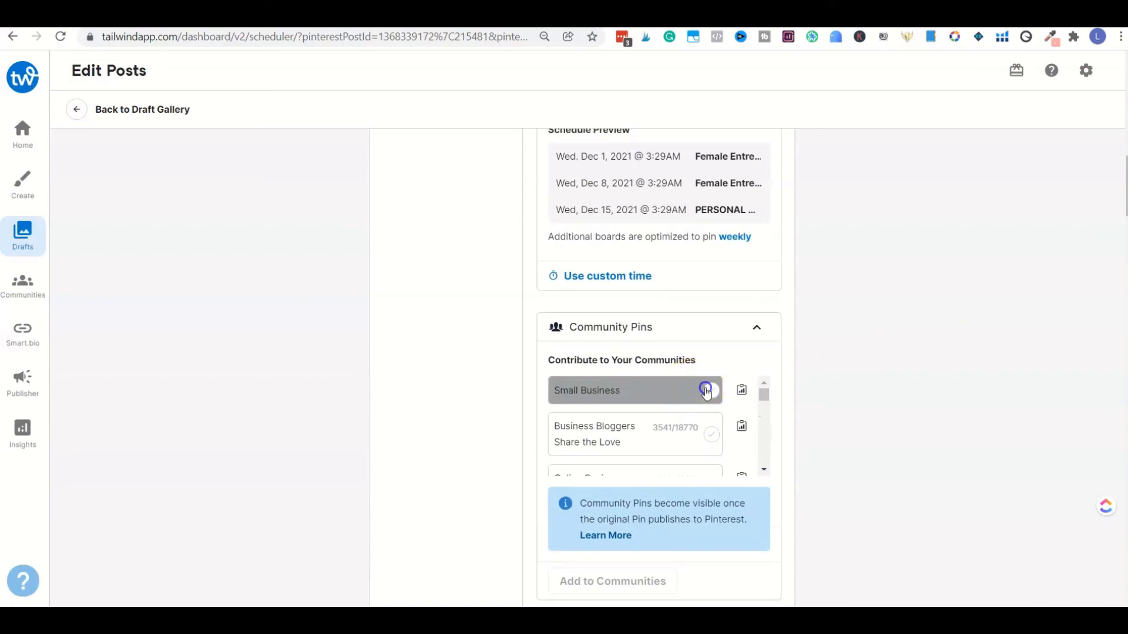
scroll(701, 414, "down", 2)
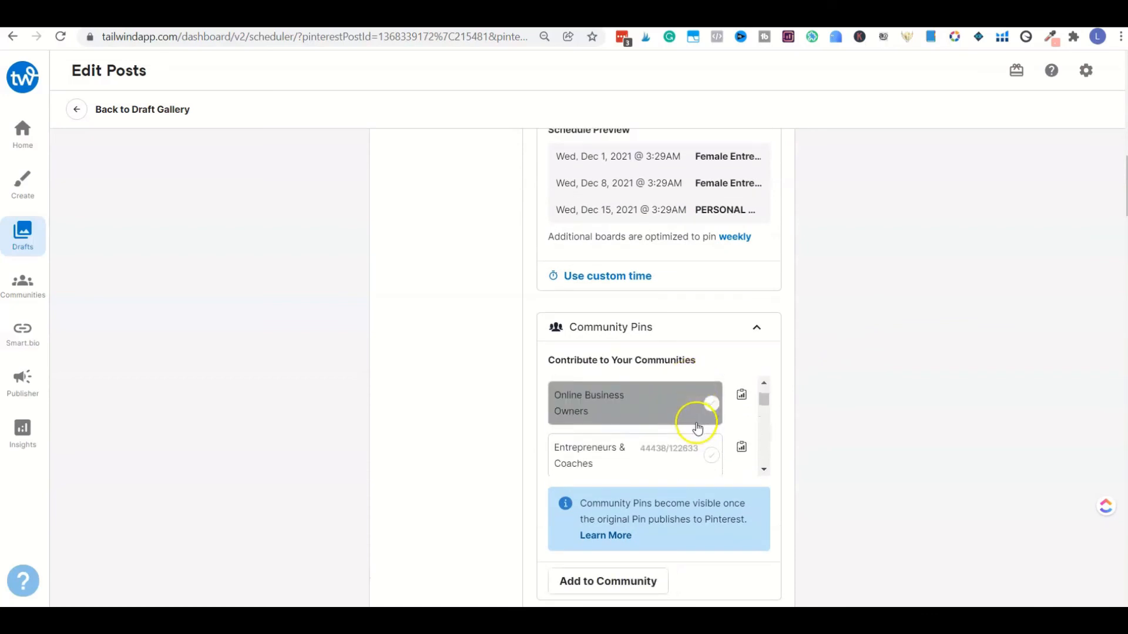
scroll(697, 427, "down", 1)
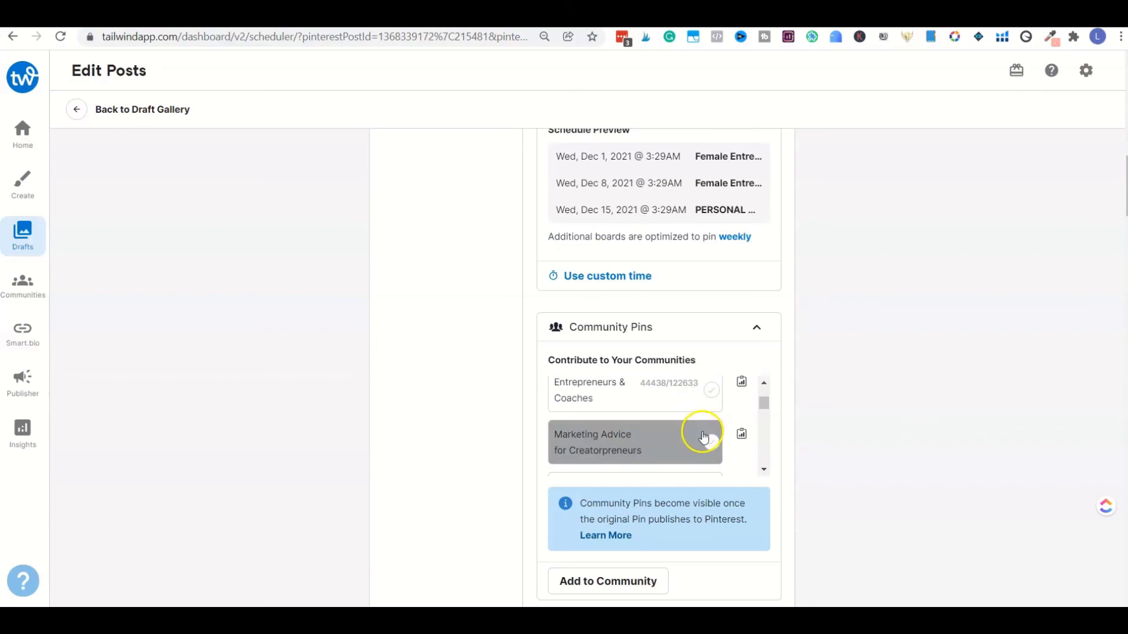
left_click(705, 438)
scroll(705, 425, "down", 2)
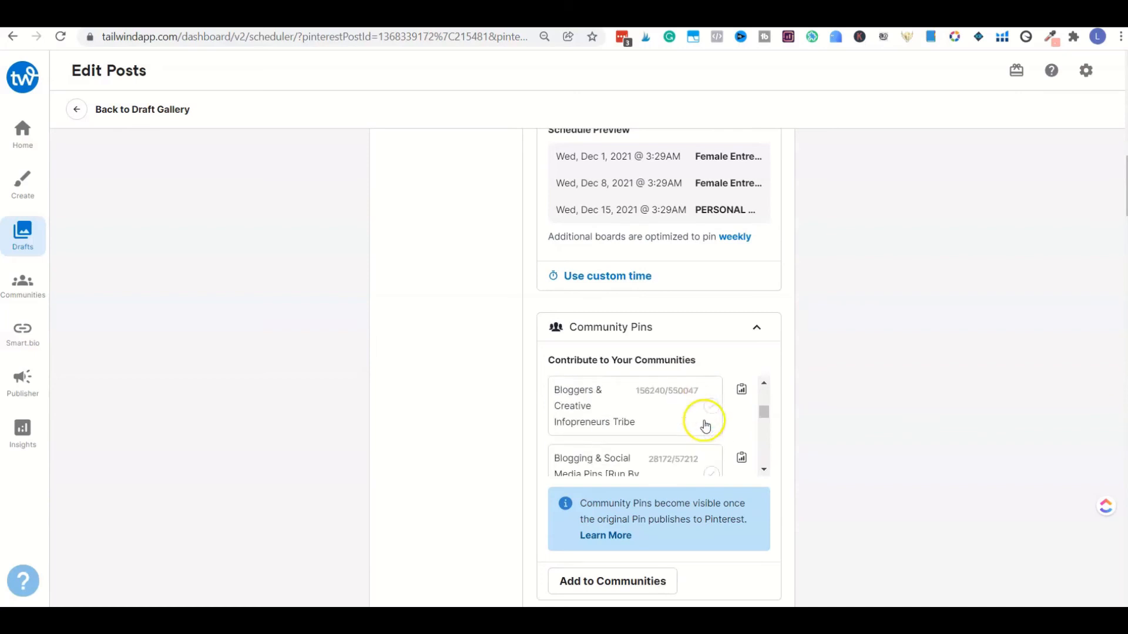
scroll(702, 427, "down", 1)
scroll(700, 428, "down", 1)
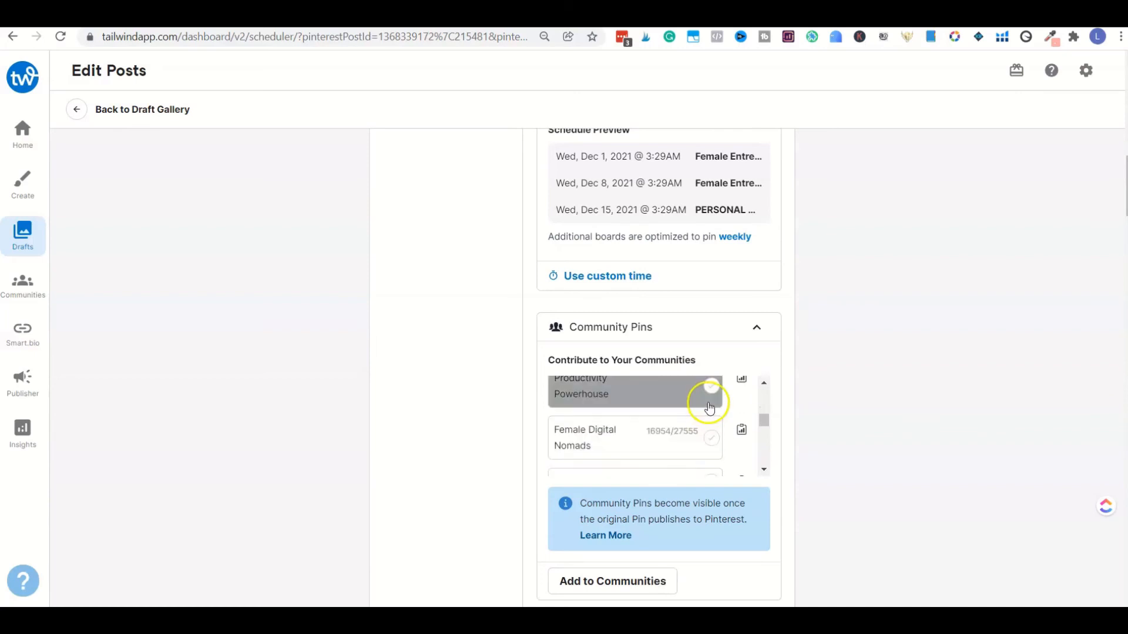
scroll(709, 388, "up", 10)
Step: Expand the second pin's Community Pins options and select the Bloggers & Creative Infopreneurs Tribe community
scroll(763, 417, "down", 1)
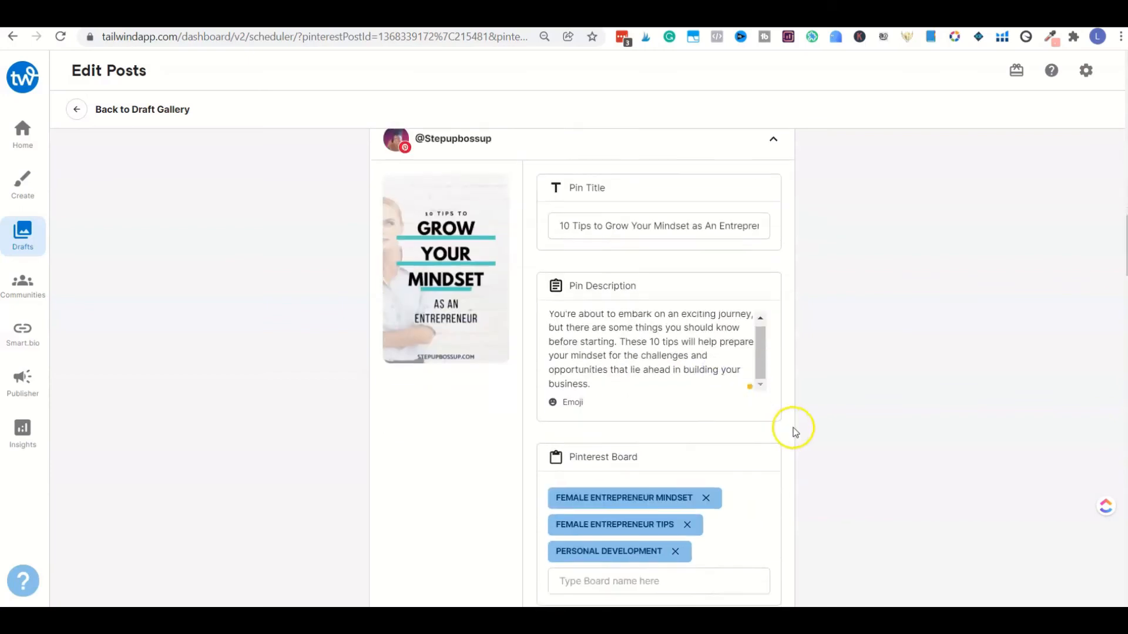
scroll(793, 428, "down", 10)
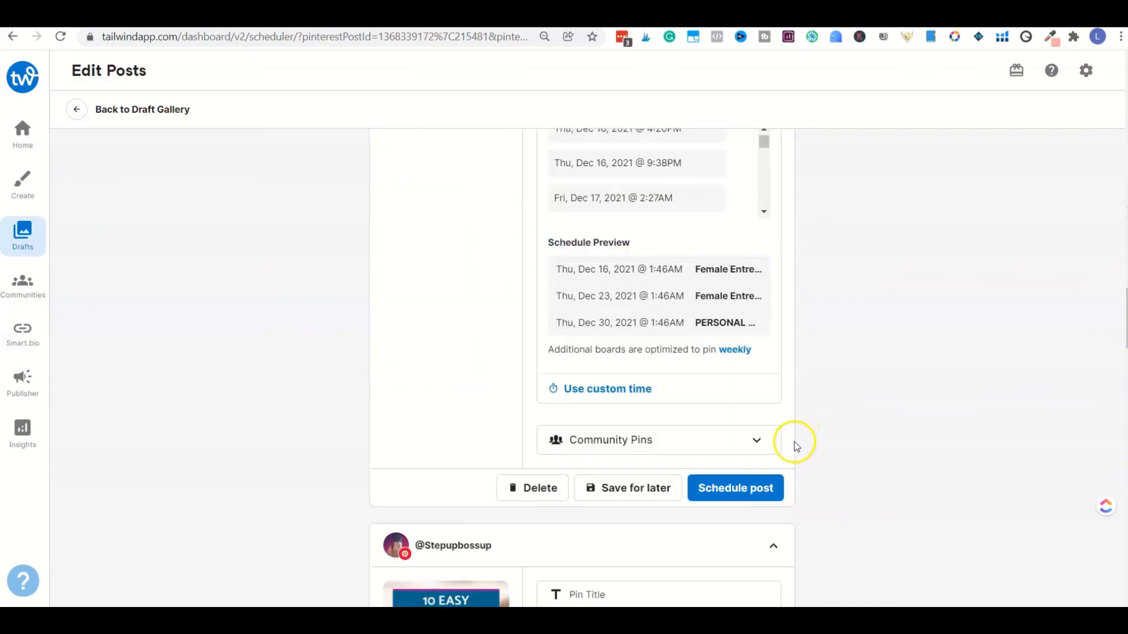
left_click(756, 440)
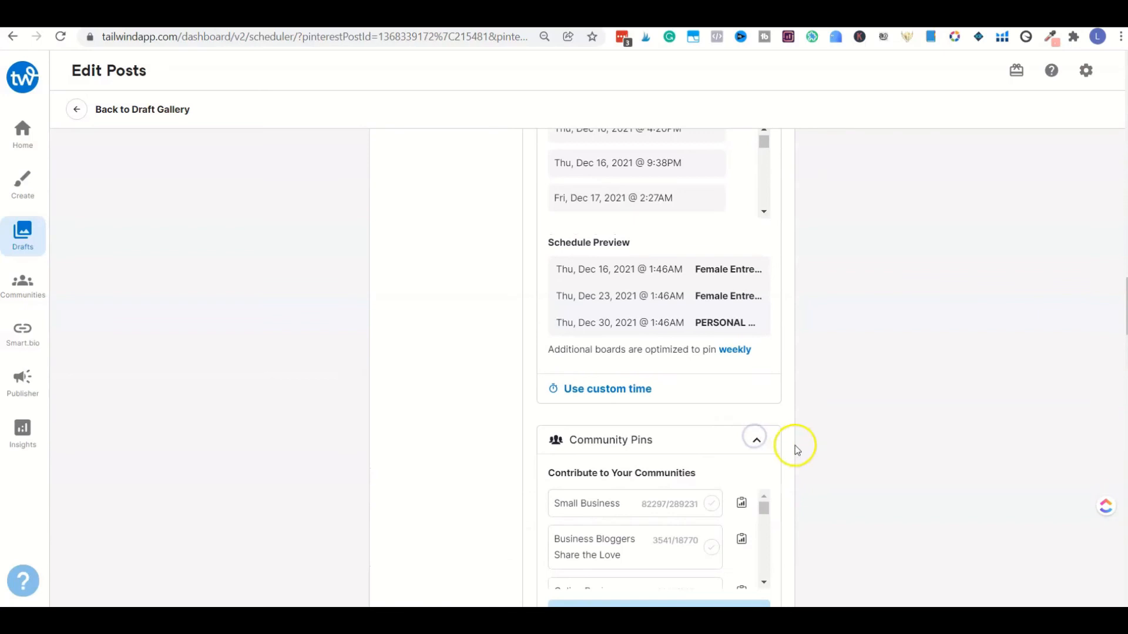
scroll(764, 438, "down", 3)
scroll(711, 407, "down", 4)
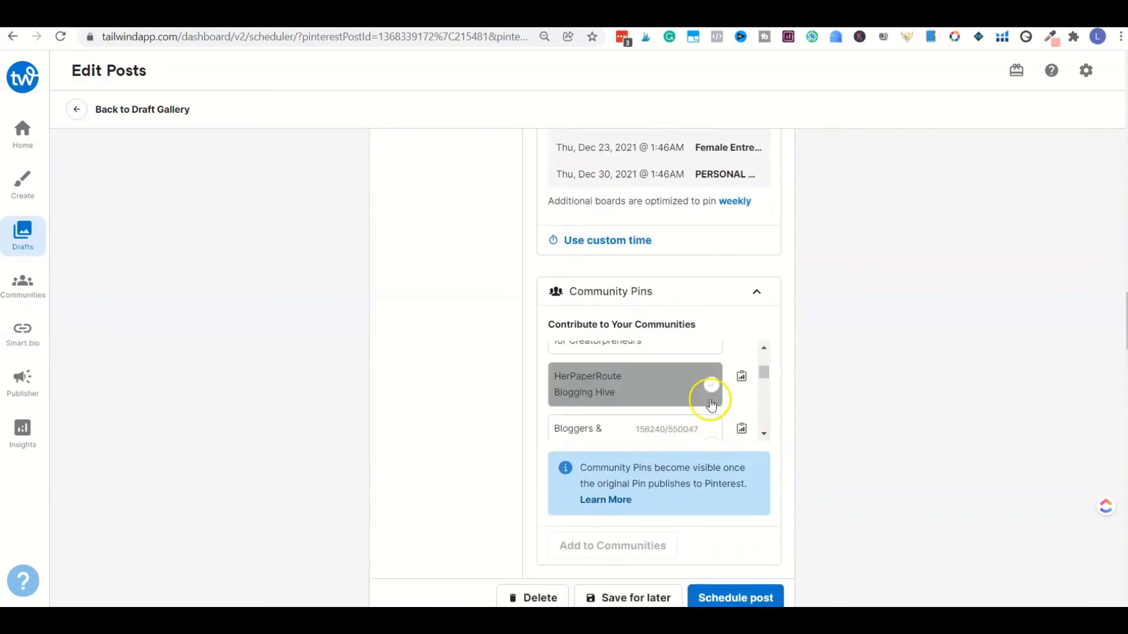
scroll(711, 405, "down", 2)
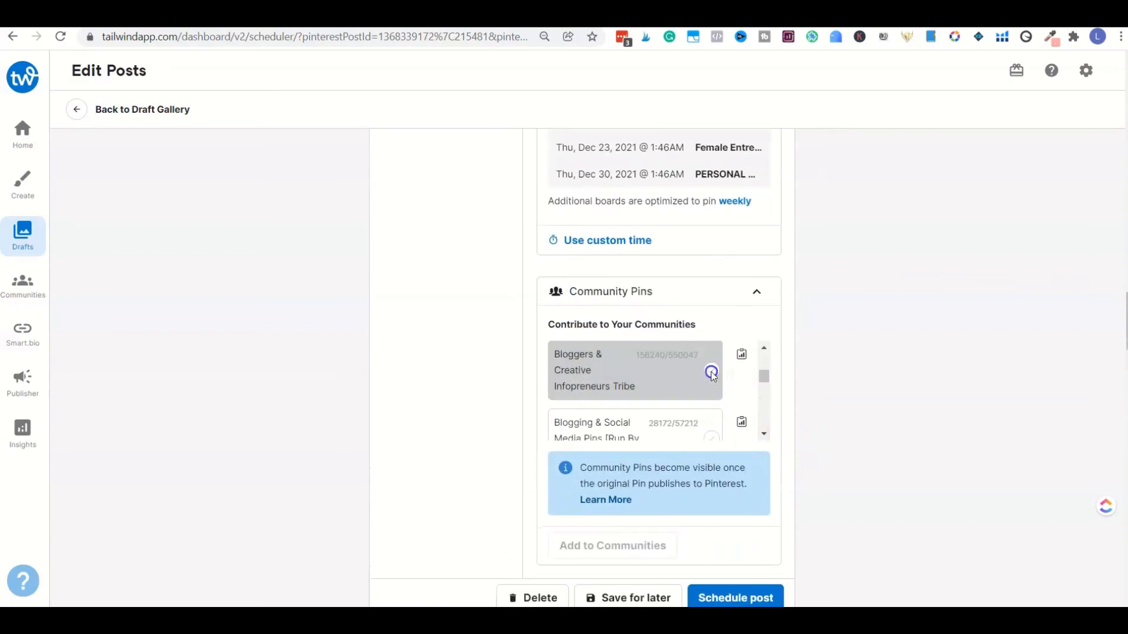
left_click(712, 375)
Step: Go back to the first pin and look through its list of communities
scroll(826, 386, "up", 8)
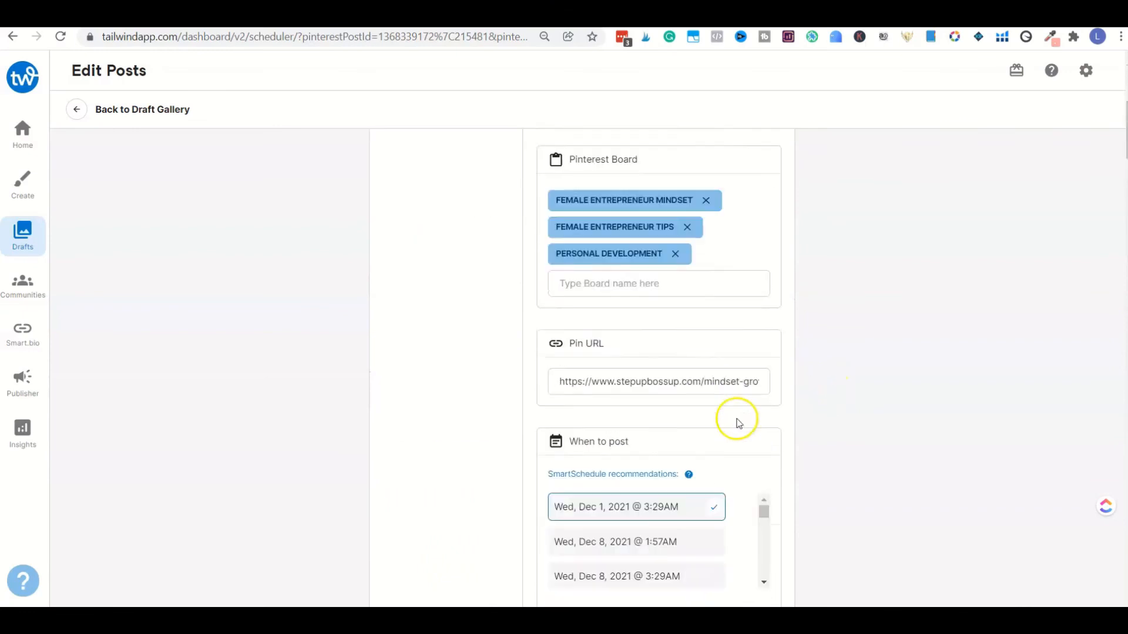
scroll(743, 387, "down", 8)
scroll(760, 356, "down", 4)
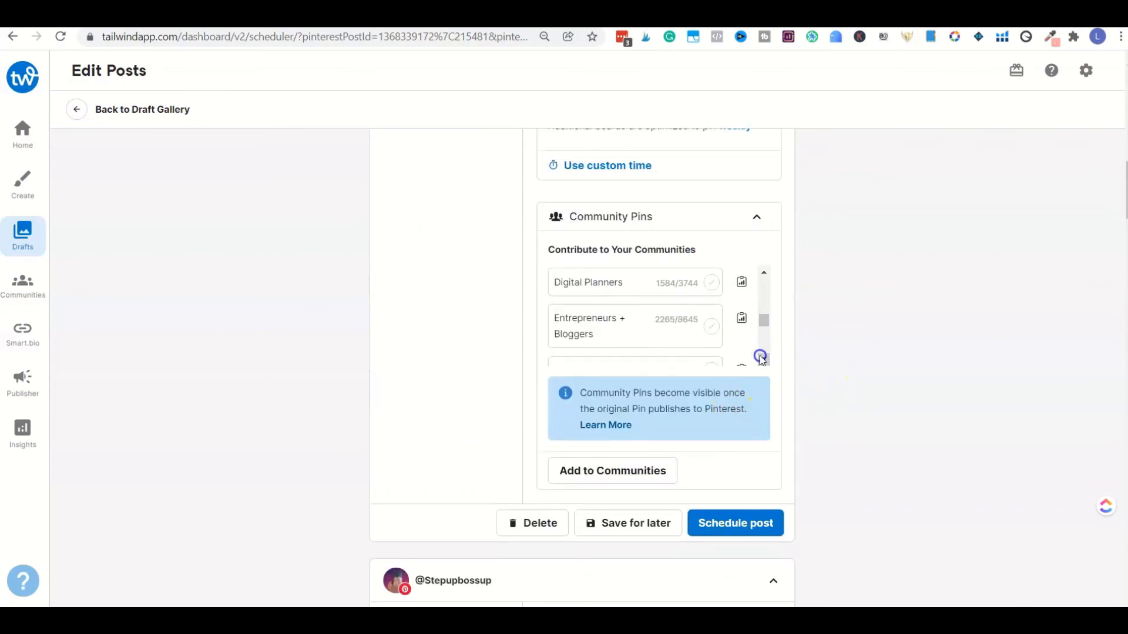
left_click(762, 359)
left_click_drag(763, 325, 761, 288)
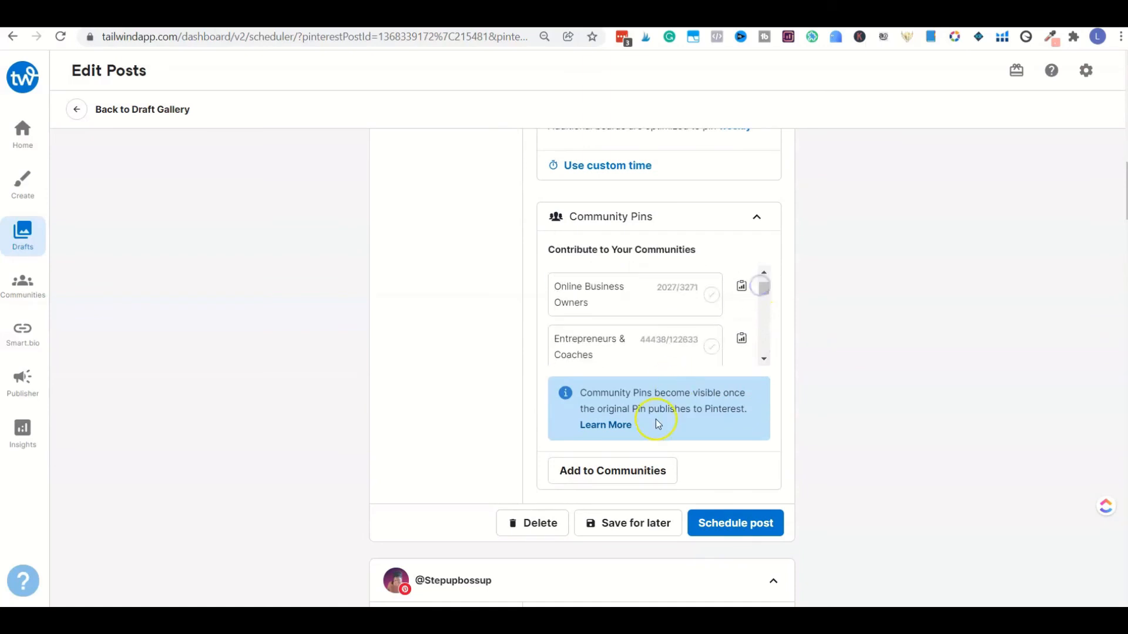
Step: Add the first pin to its selected communities and schedule the post
left_click(636, 469)
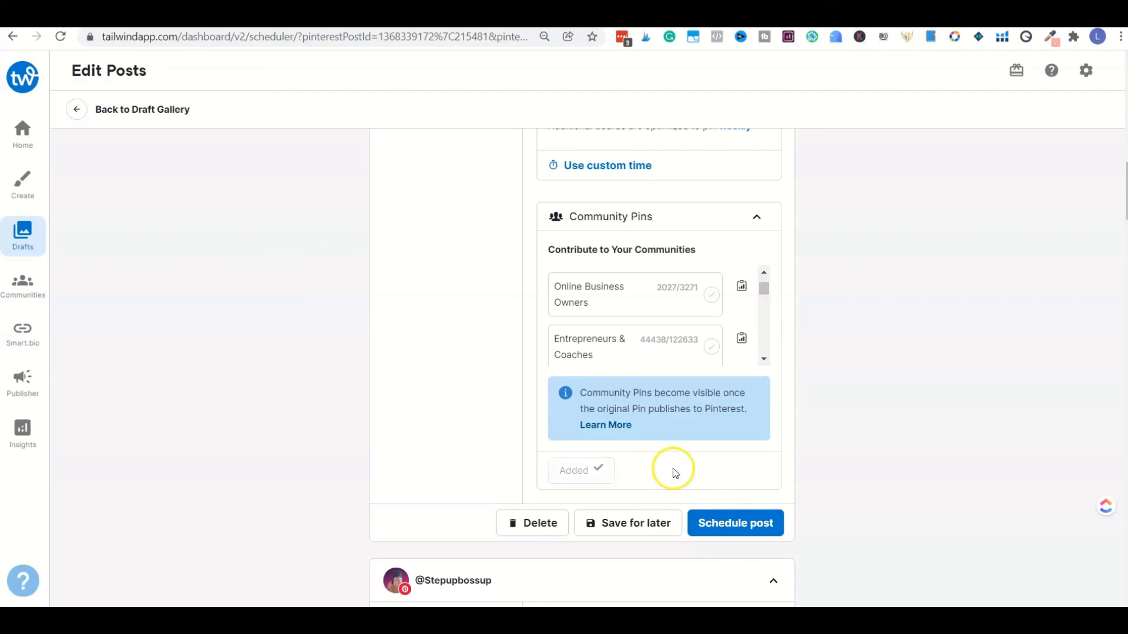
scroll(705, 473, "down", 1)
left_click(759, 456)
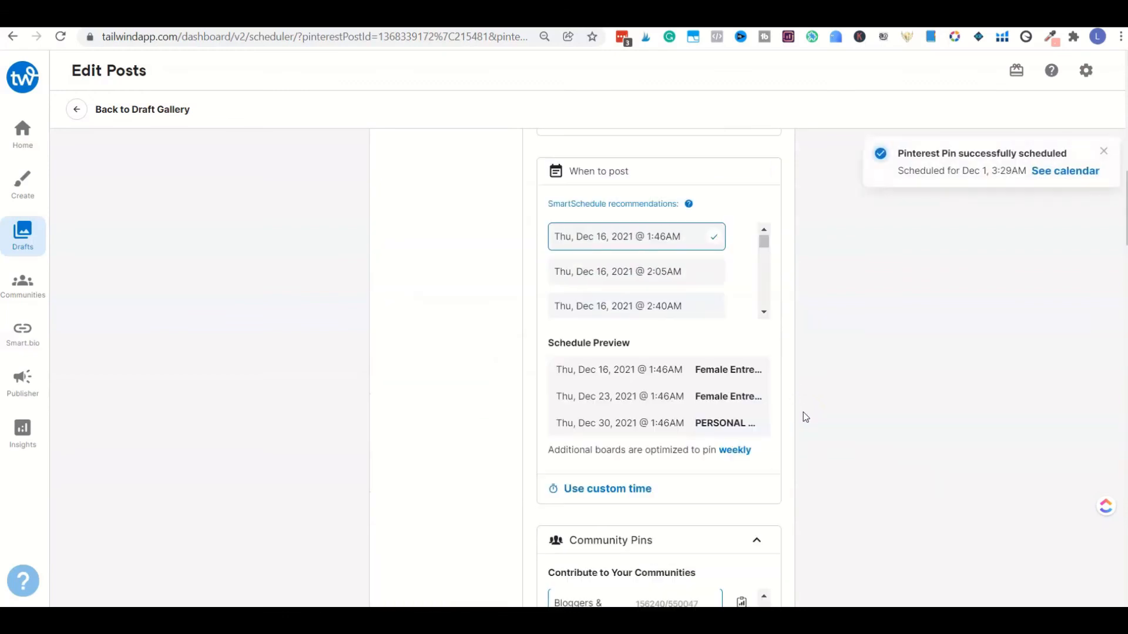
scroll(723, 403, "up", 10)
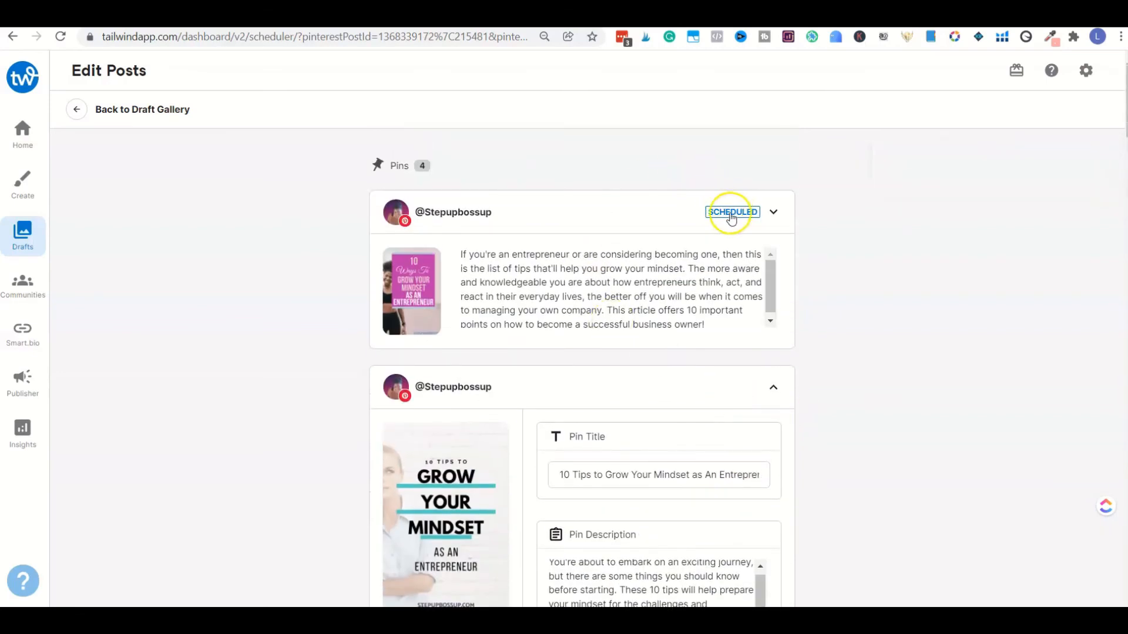
Step: Add the second pin, "10 Tips to Grow Your Mindset as An Entrepreneur", to its selected community and schedule the post
scroll(755, 403, "down", 5)
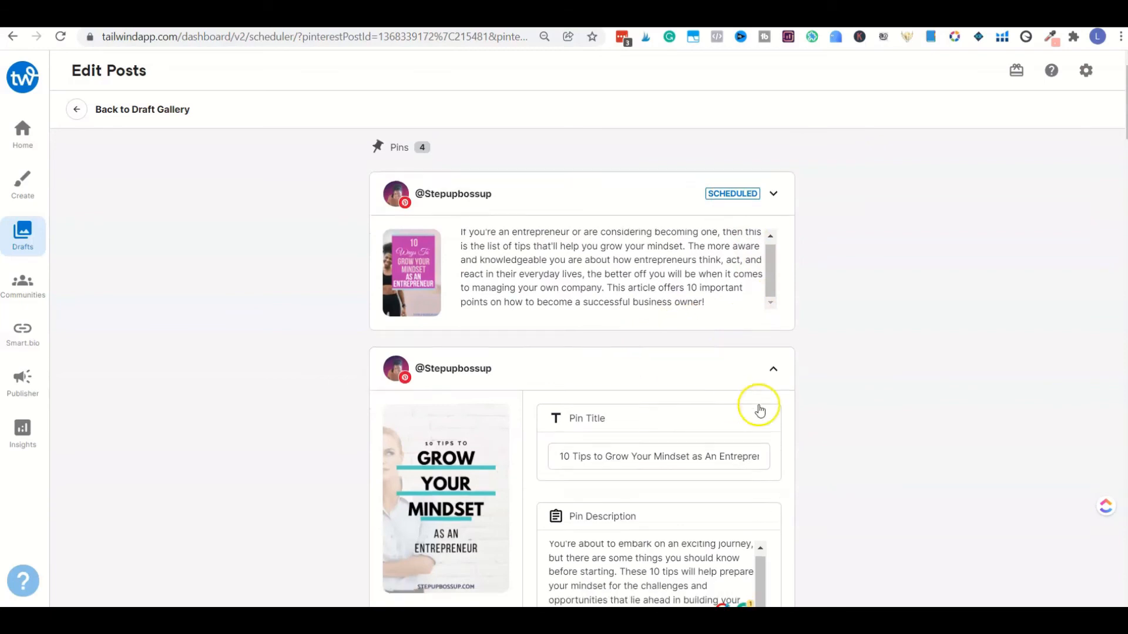
scroll(757, 419, "down", 14)
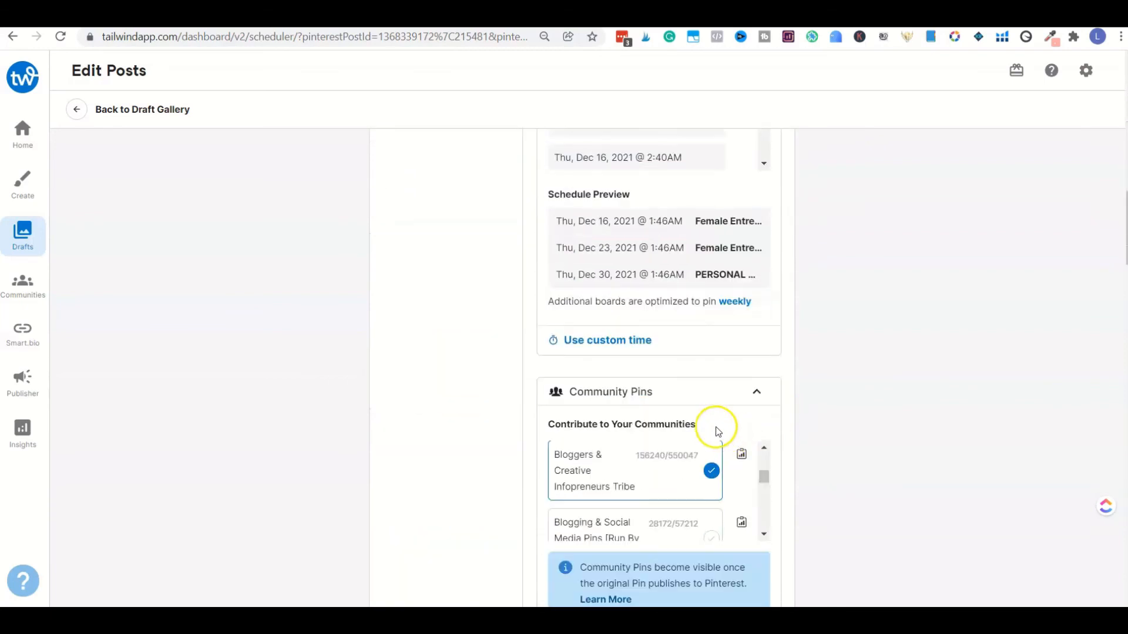
scroll(707, 411, "down", 1)
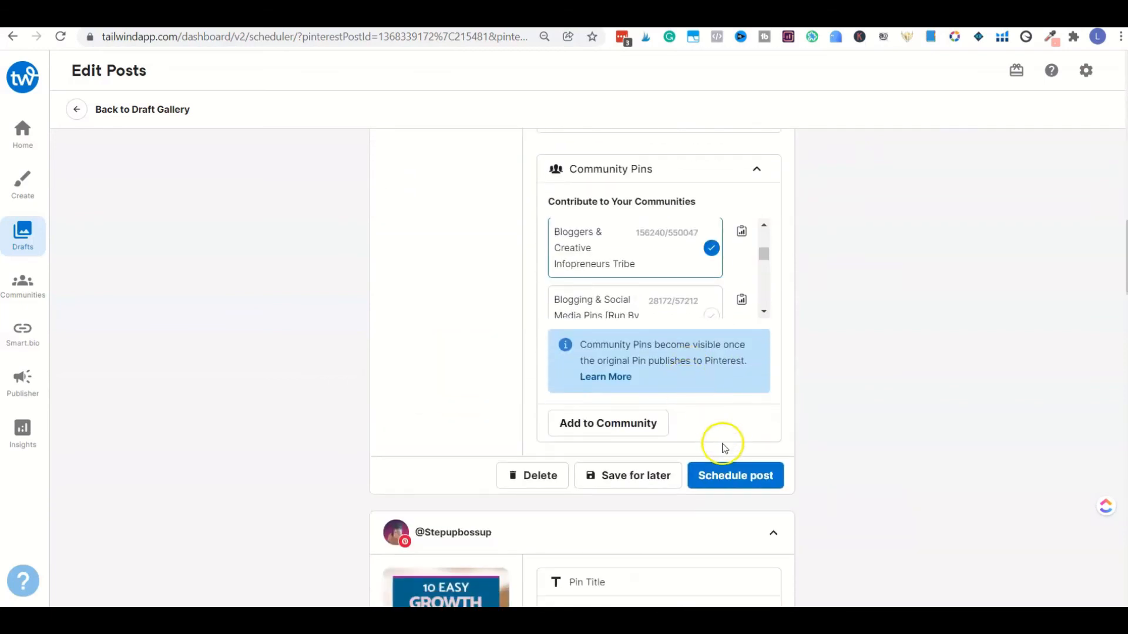
left_click(639, 428)
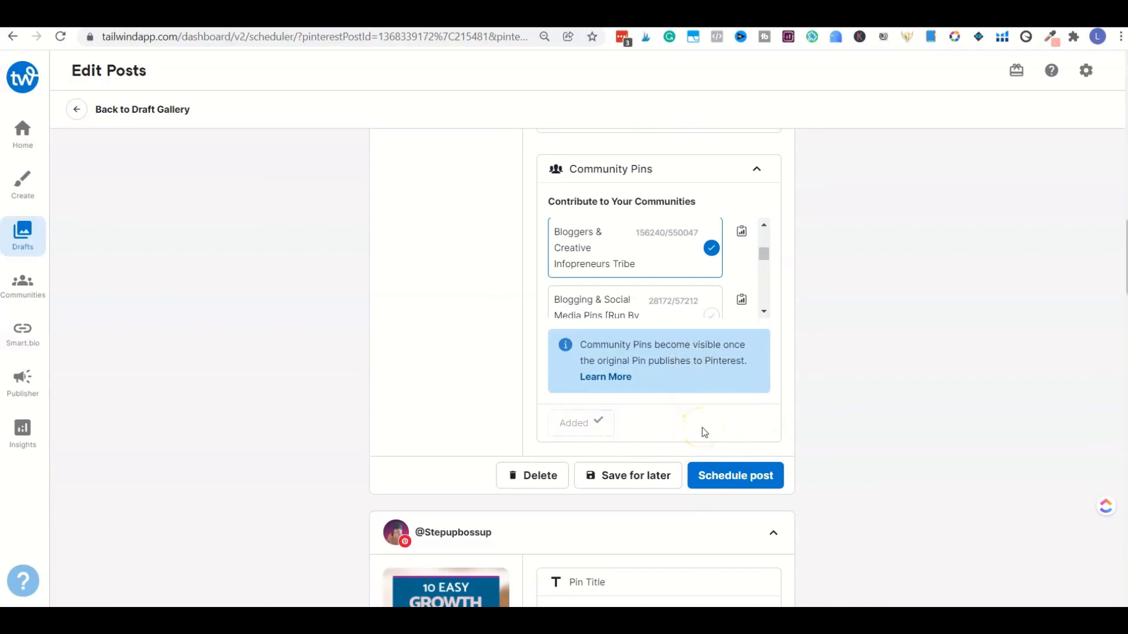
left_click(760, 477)
scroll(858, 430, "up", 18)
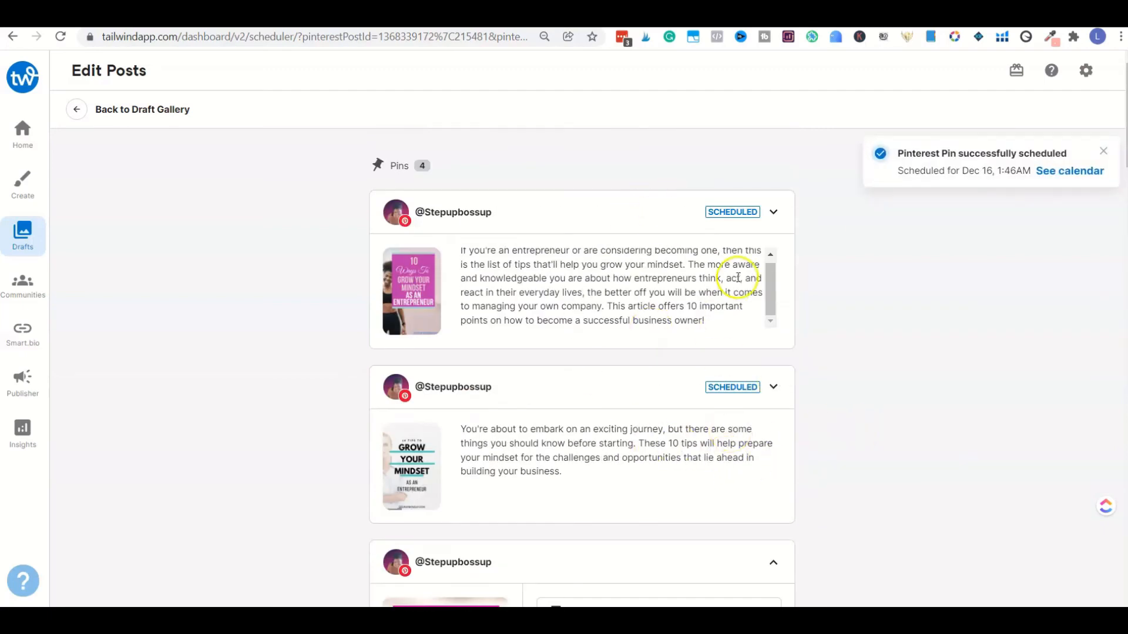
Step: Expand the third pin's Community Pins options and select the Small Business and Online Business Owners communities
scroll(743, 453, "down", 6)
scroll(793, 429, "down", 10)
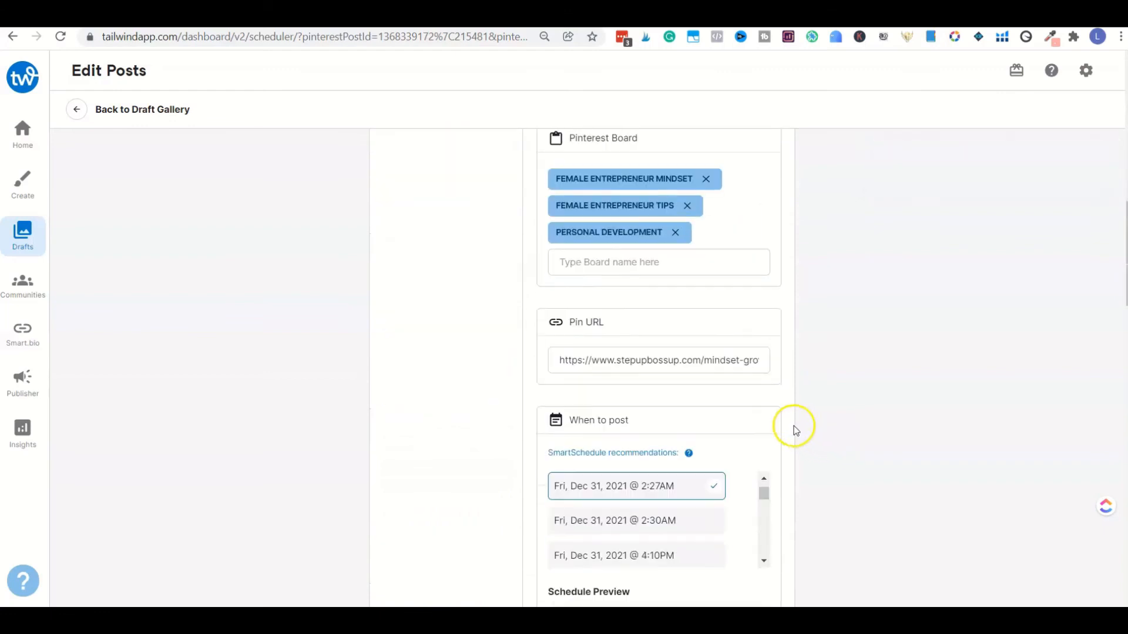
scroll(781, 428, "down", 4)
scroll(758, 411, "up", 1)
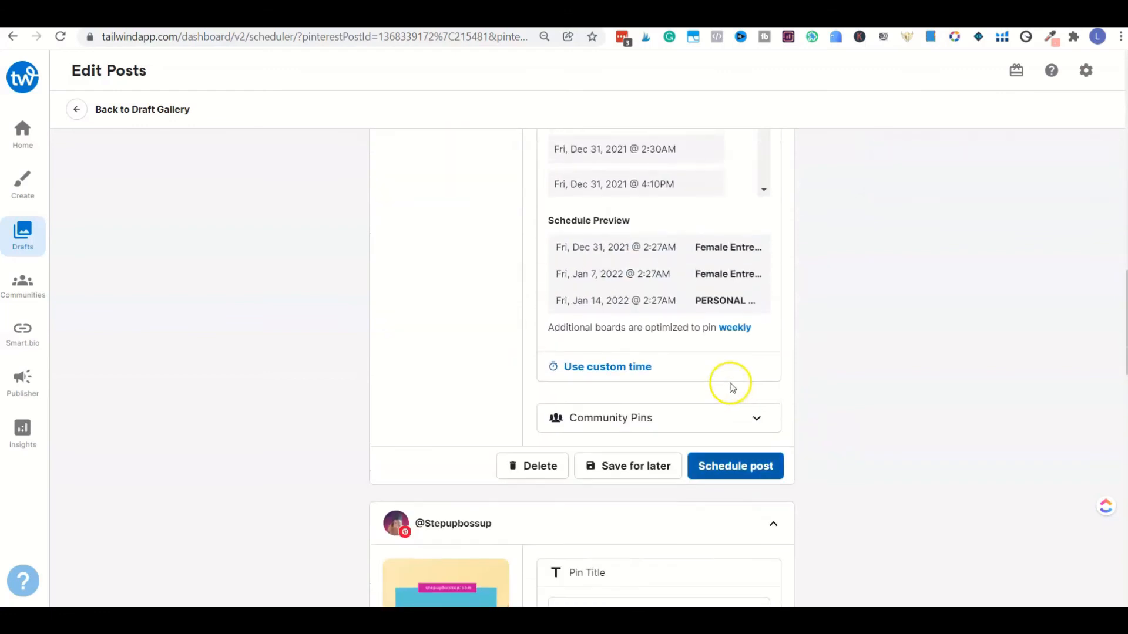
left_click(759, 419)
scroll(761, 422, "down", 4)
left_click(711, 257)
scroll(707, 293, "down", 2)
left_click(710, 280)
Step: Add the third pin to its selected communities and schedule the post
left_click(678, 460)
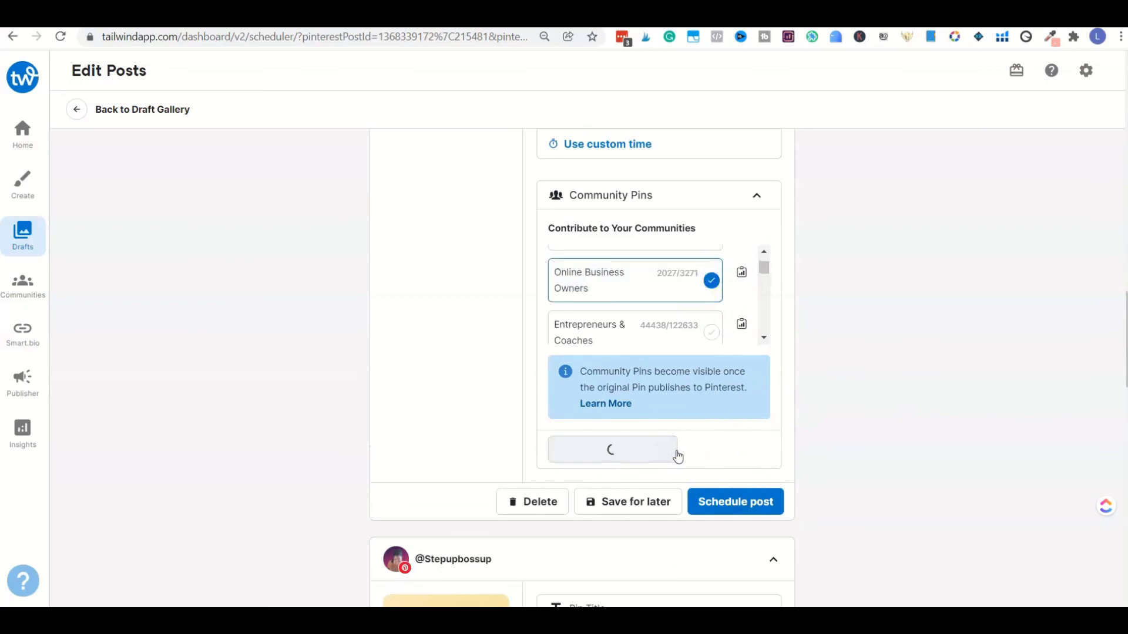
left_click(737, 504)
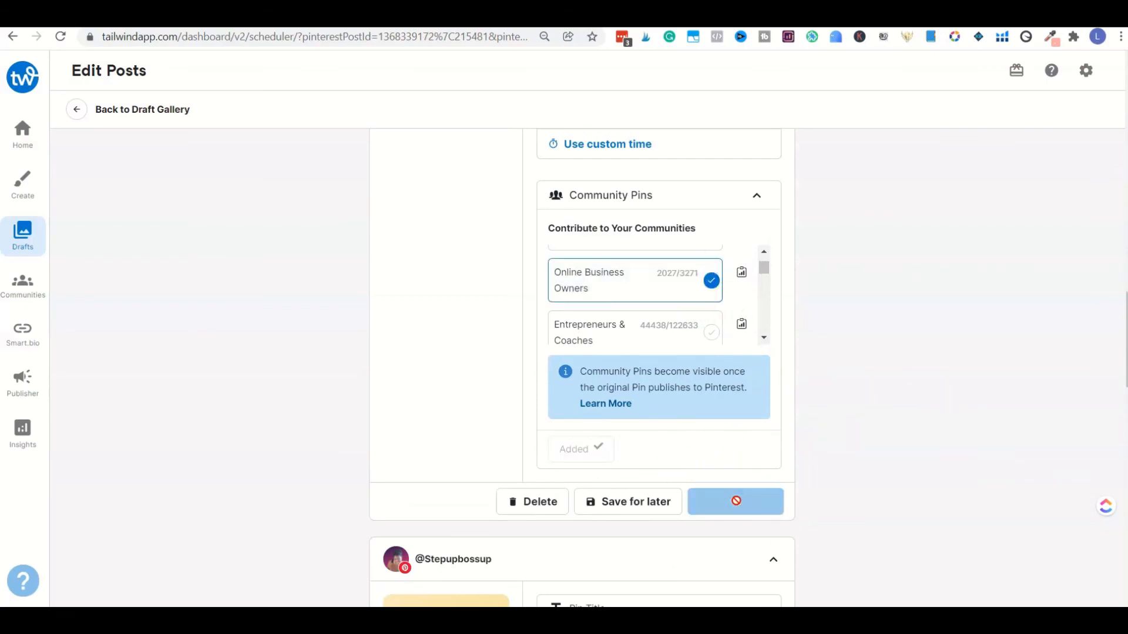
left_click(754, 506)
Step: Select communities including Small Business and Girl Biz Collective for the fourth pin, then schedule the post and view it in the calendar
scroll(715, 464, "down", 5)
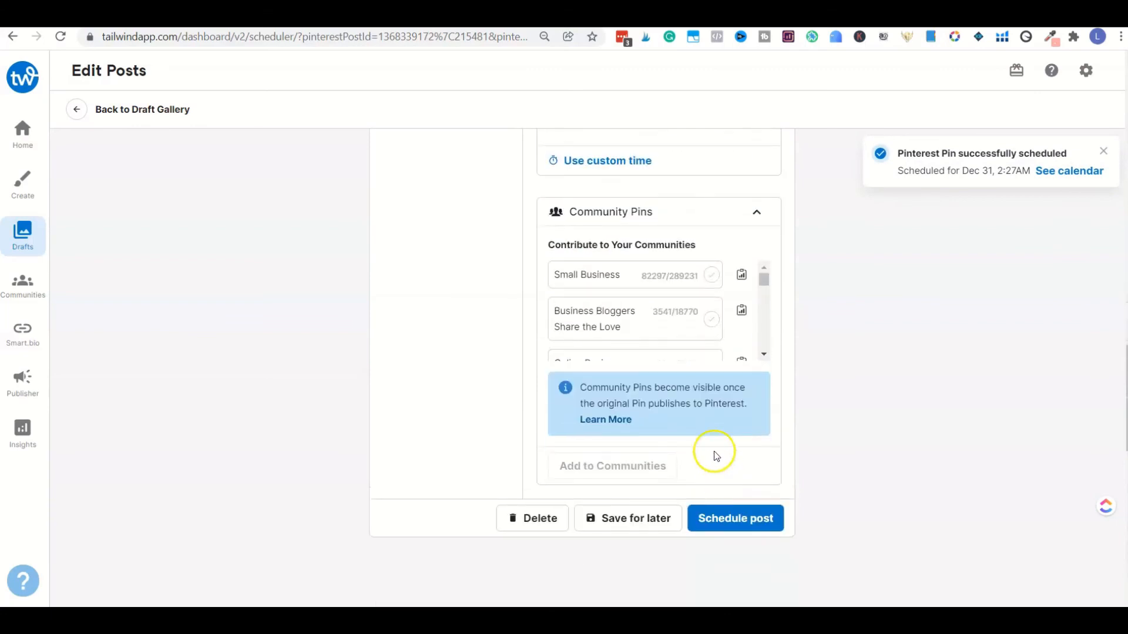
scroll(707, 317, "down", 2)
left_click(712, 277)
scroll(708, 301, "down", 2)
left_click(711, 305)
scroll(709, 317, "down", 5)
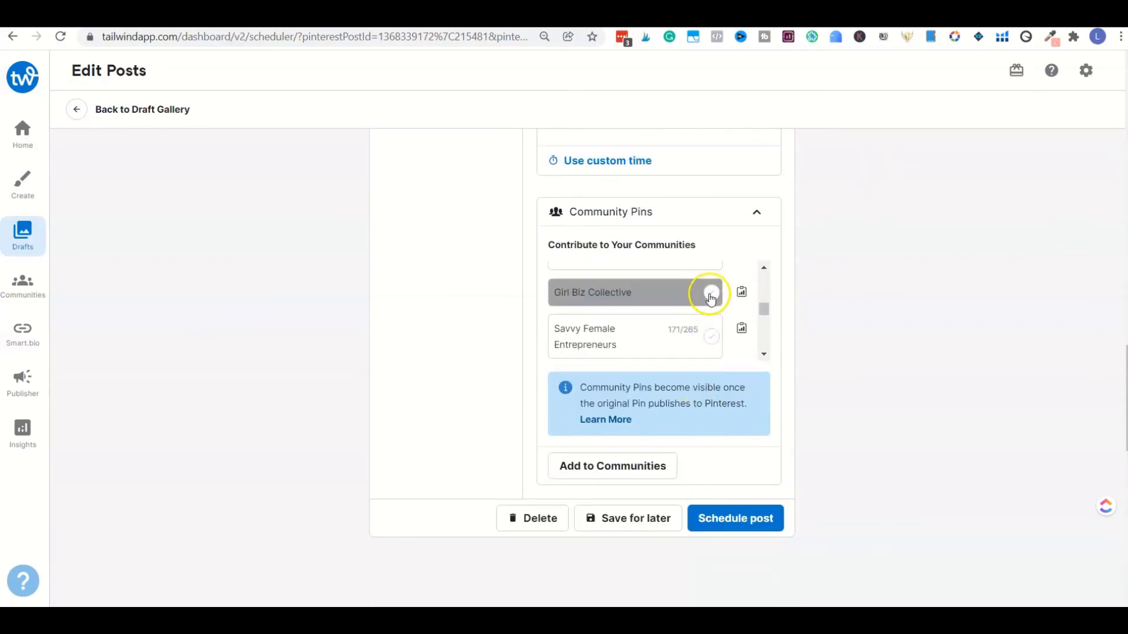
left_click(711, 294)
left_click(736, 423)
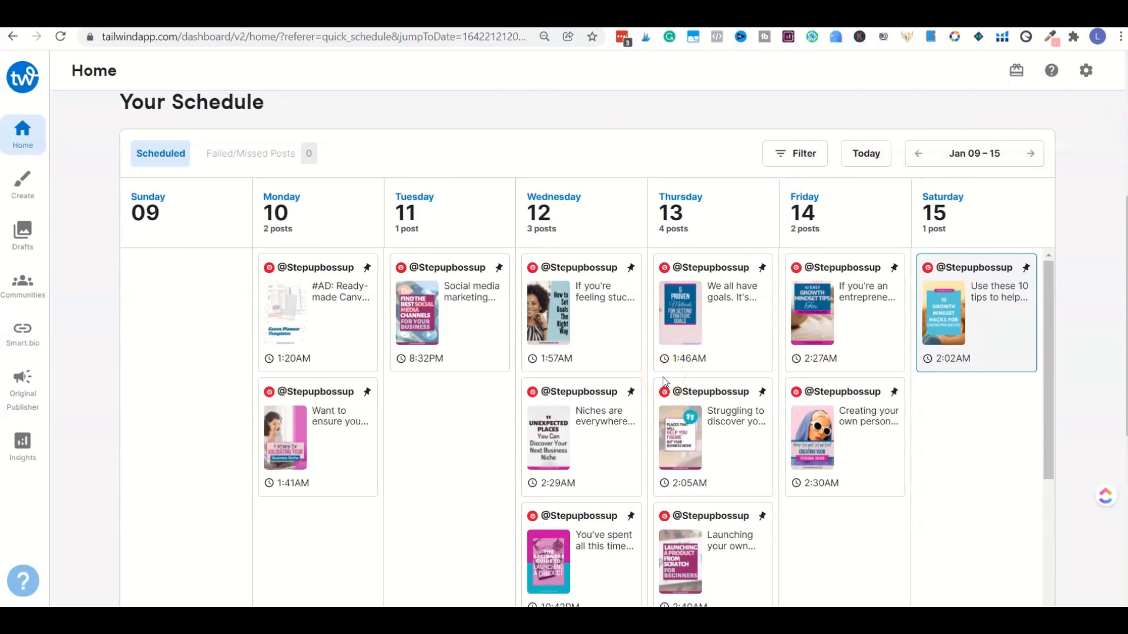
Step: Preview the "10 Growth Mindset Hacks for Entrepreneurs" pin scheduled for Saturday, January 15, and close the preview
scroll(745, 390, "up", 1)
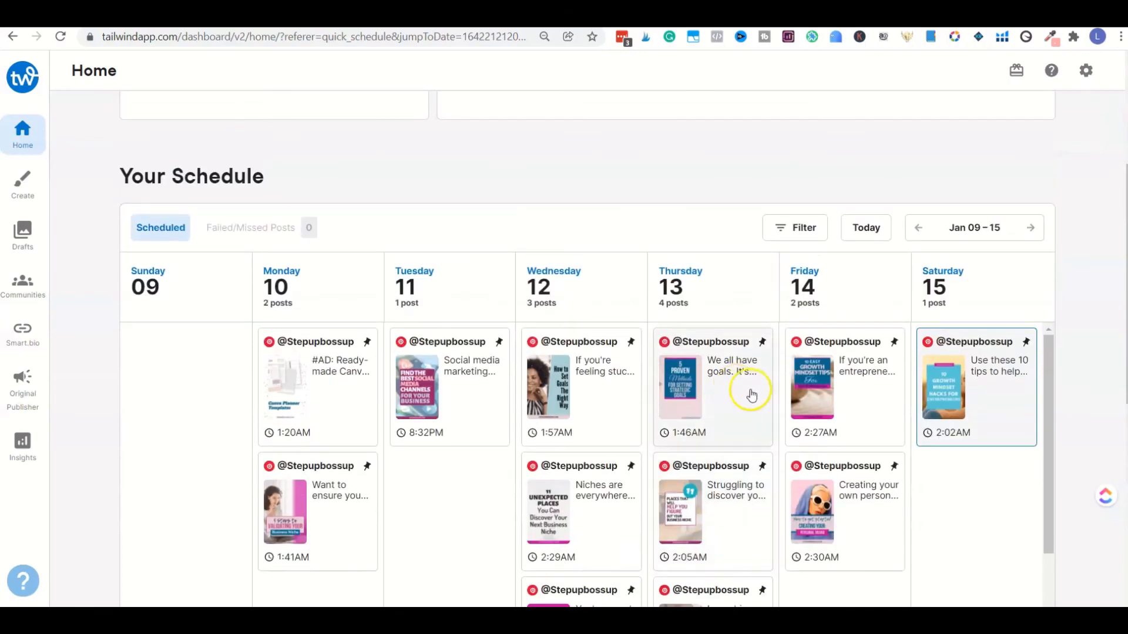
left_click(965, 373)
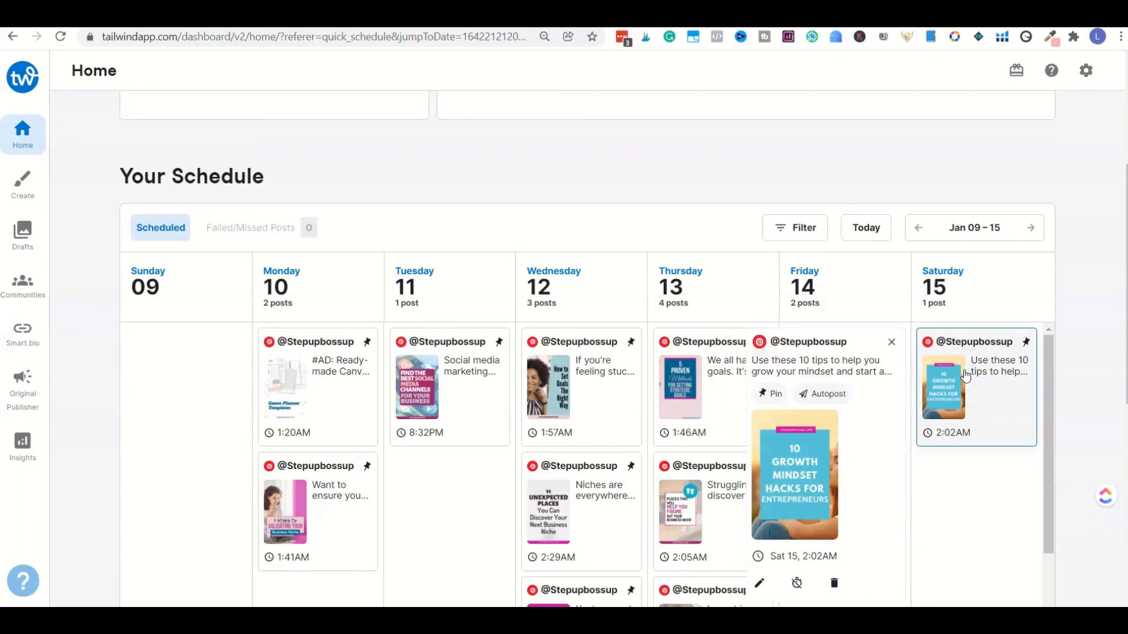
left_click(966, 374)
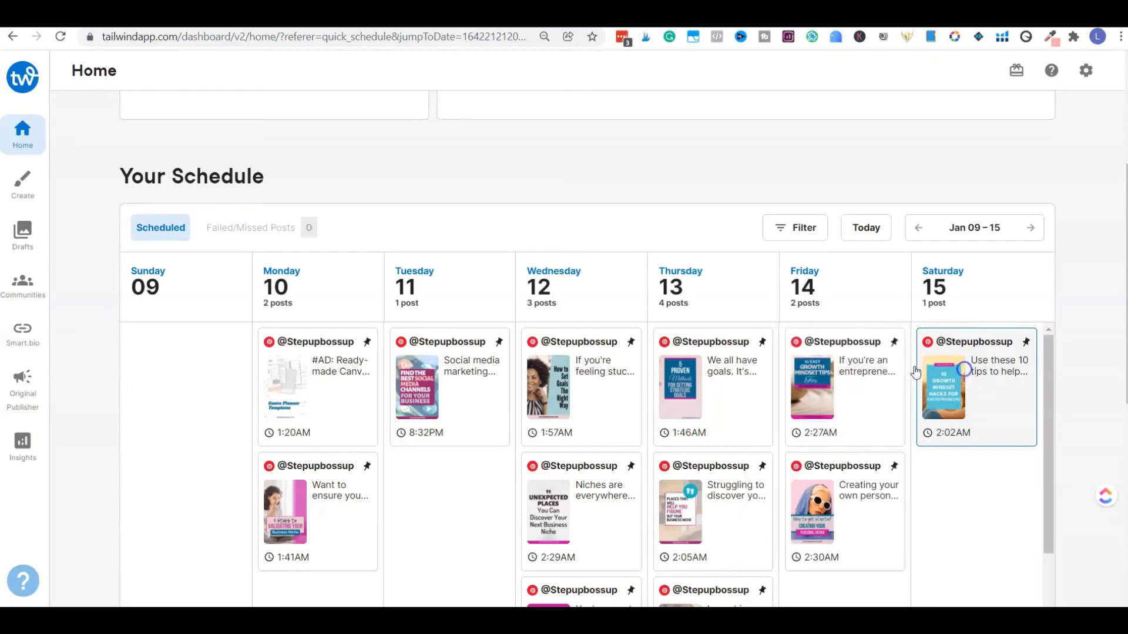
Step: Look over the January 9–15 schedule and advance to the week of January 16–22
scroll(797, 436, "down", 4)
scroll(796, 435, "up", 4)
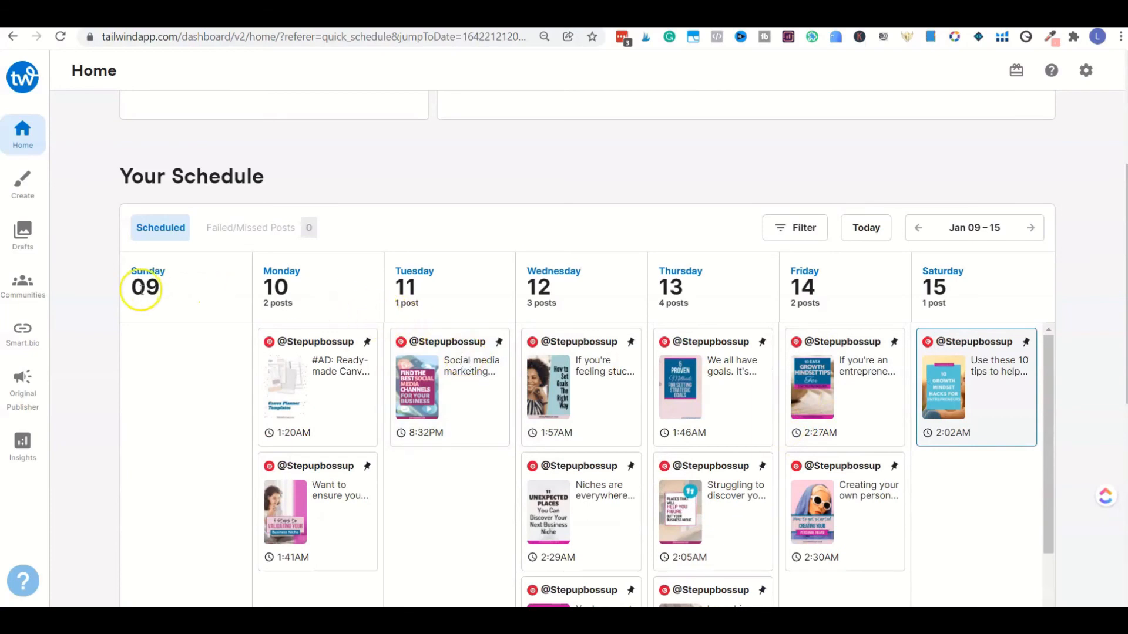
scroll(496, 339, "up", 1)
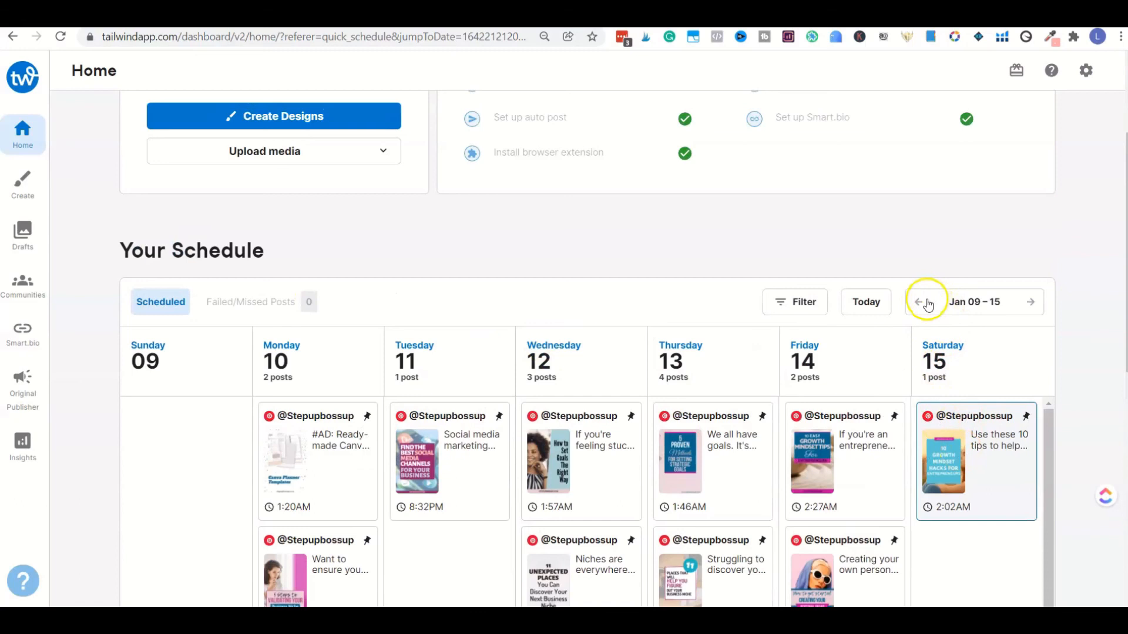
left_click(1029, 303)
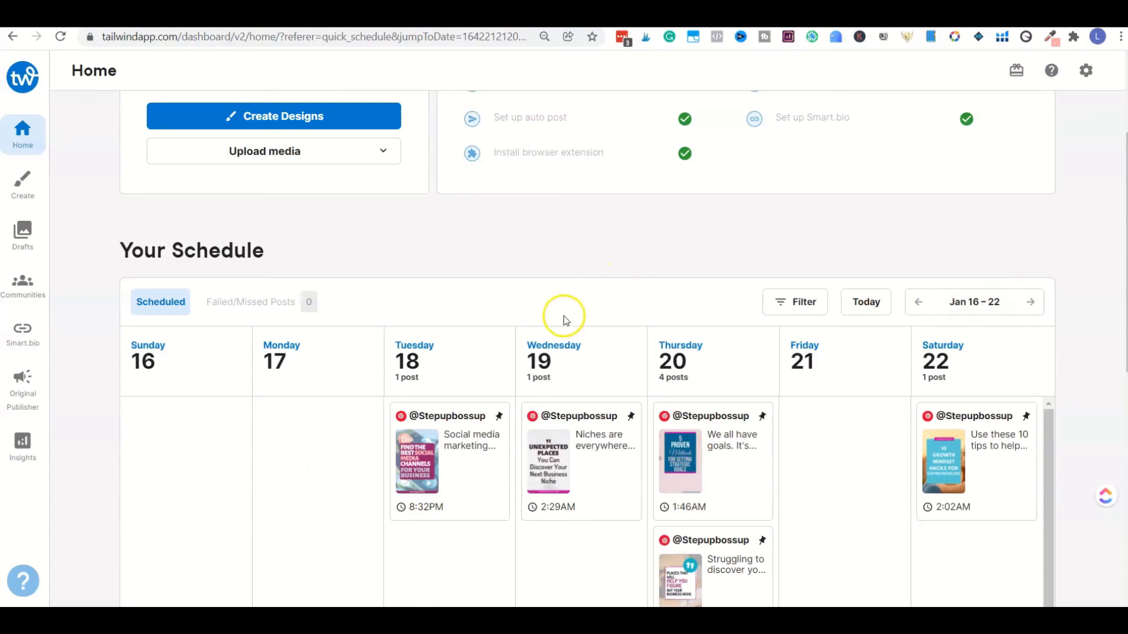
Step: Open the Original Publisher's scheduled queue and look through the upcoming pins and the December time slots
scroll(533, 310, "up", 2)
scroll(531, 305, "up", 1)
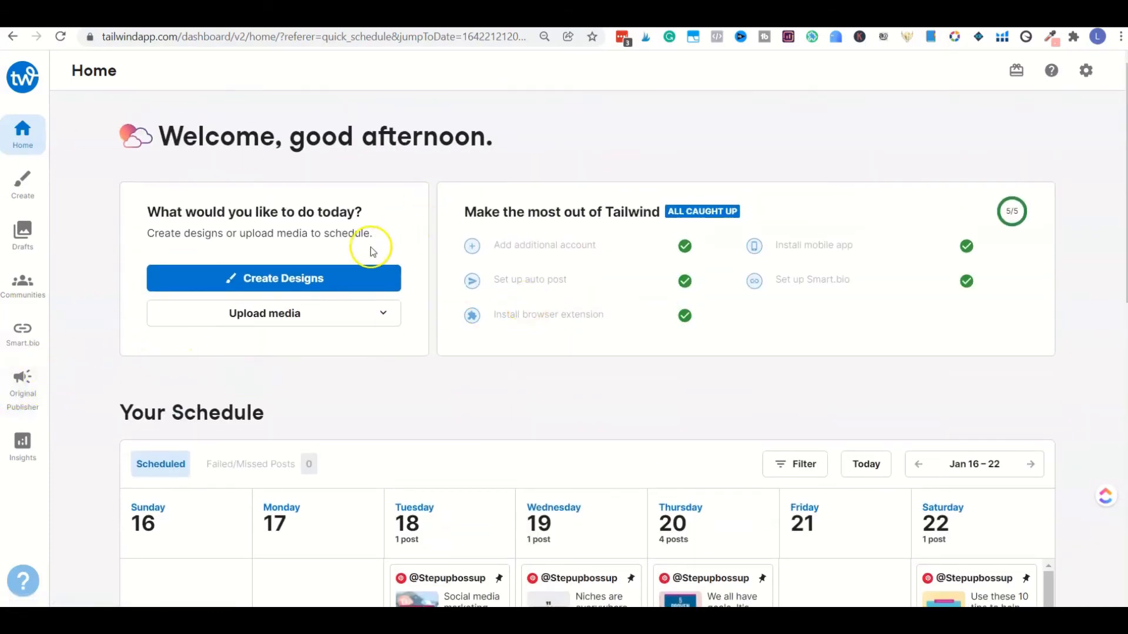
left_click(27, 398)
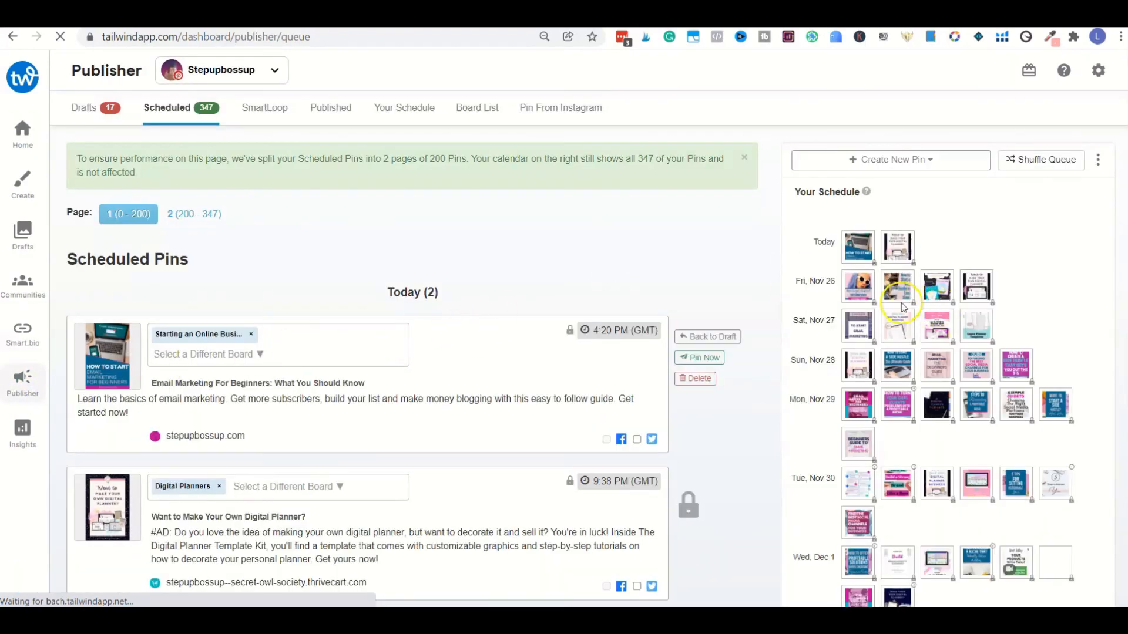
scroll(884, 444, "down", 1)
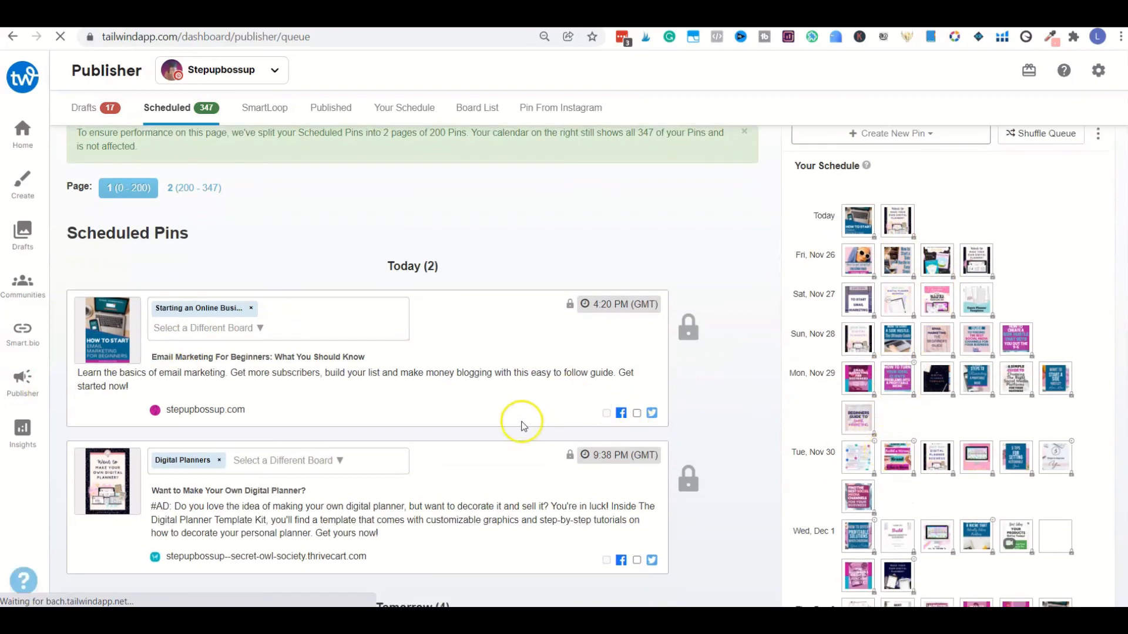
scroll(532, 429, "down", 5)
scroll(514, 420, "down", 3)
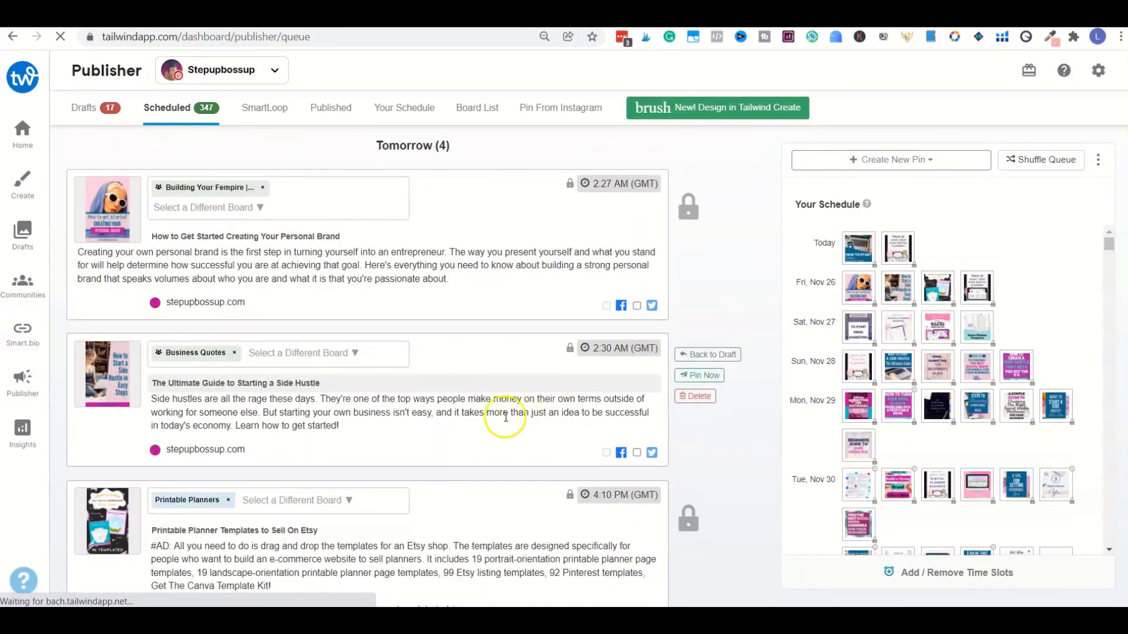
scroll(517, 411, "down", 8)
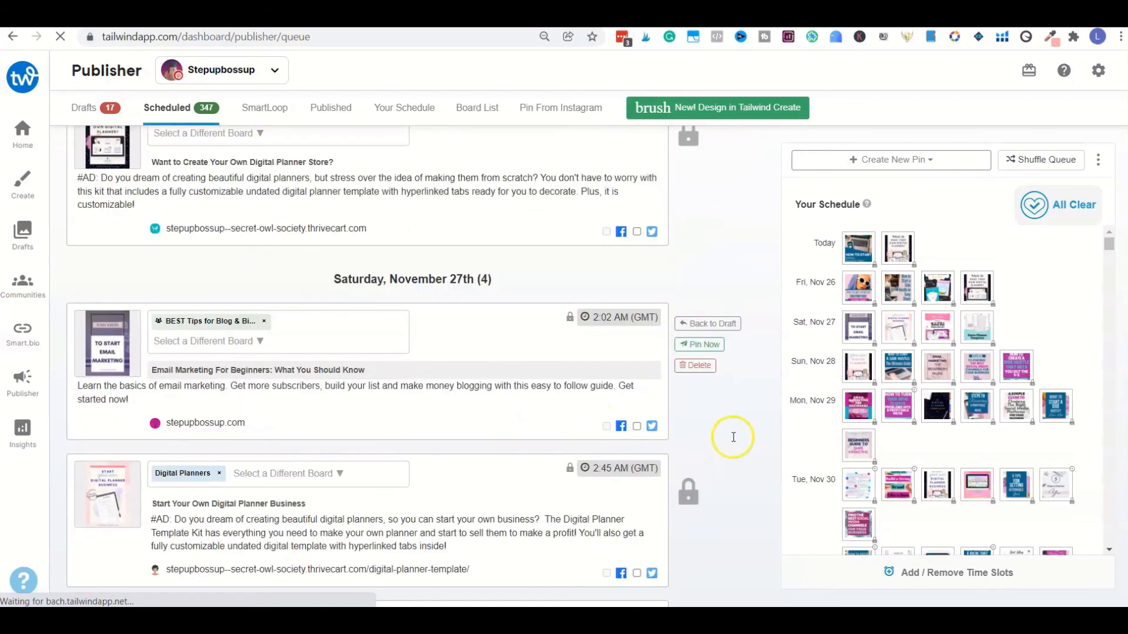
scroll(733, 437, "down", 4)
scroll(906, 400, "down", 10)
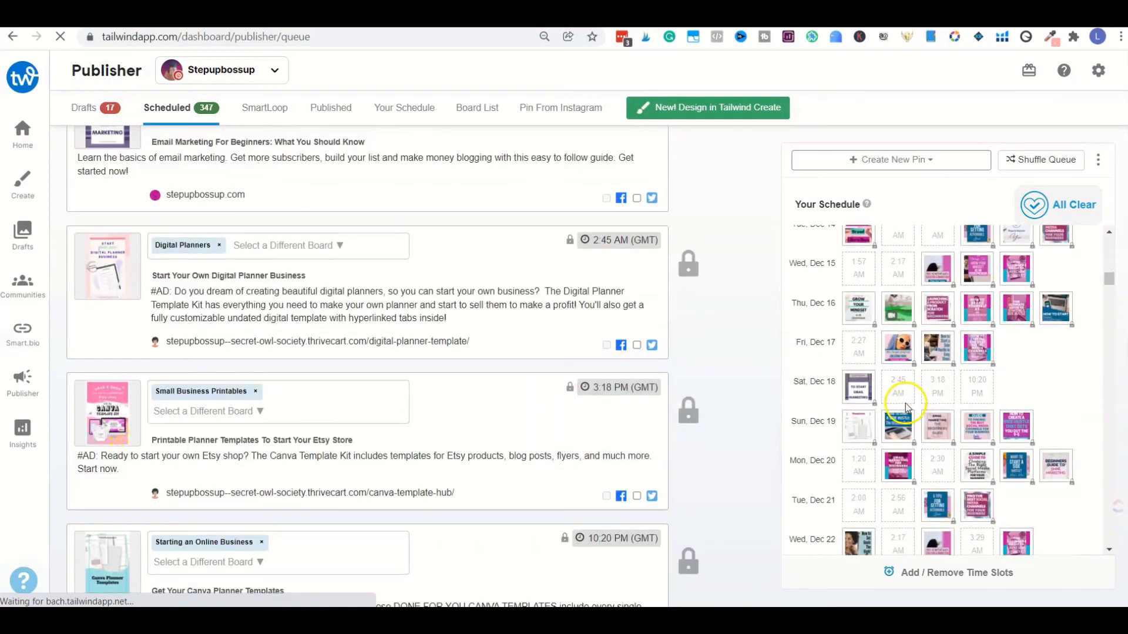